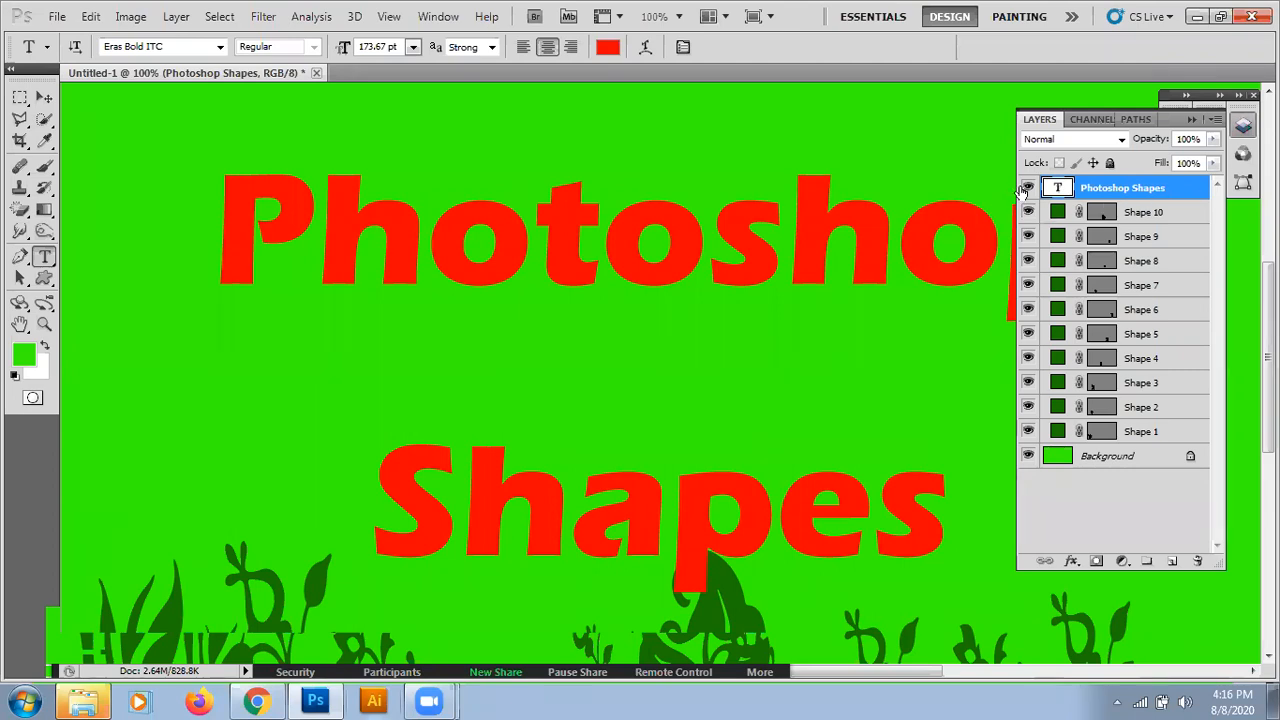
Hide the Photoshop Shapes text layer and the Shape 1 through Shape 10 layers
left_click_drag(1028, 188, 1028, 434)
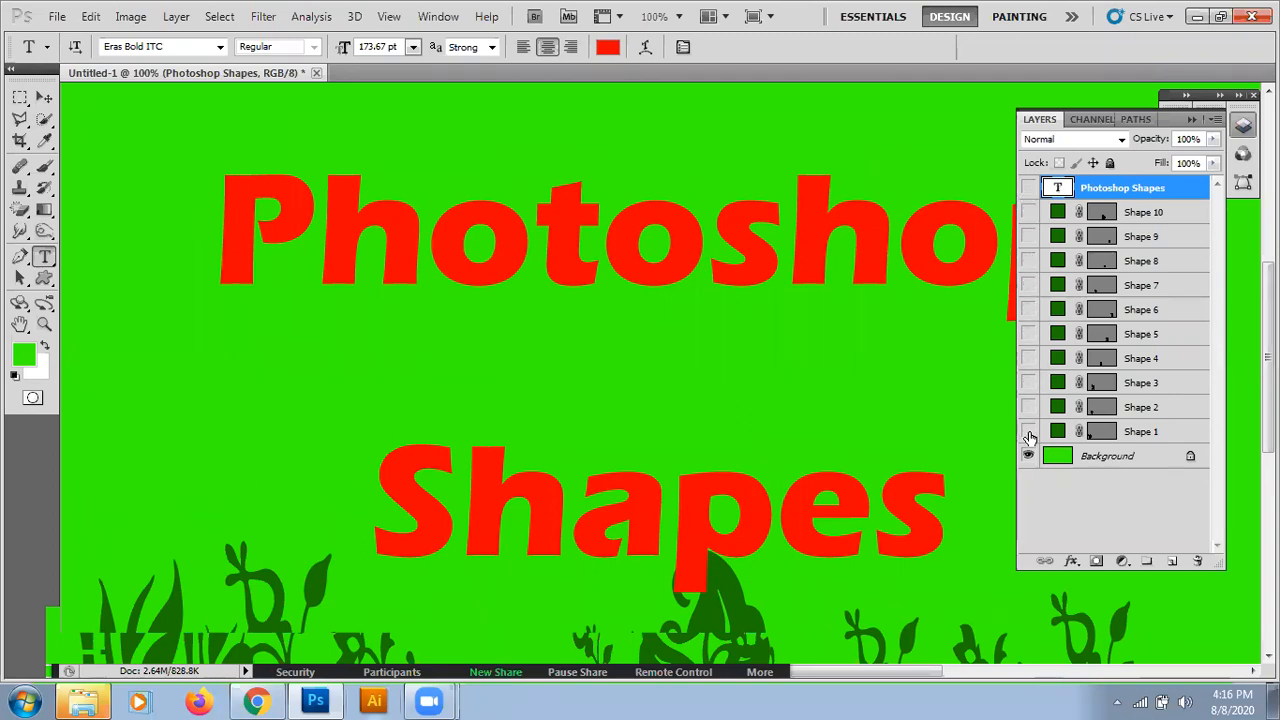
left_click(1192, 119)
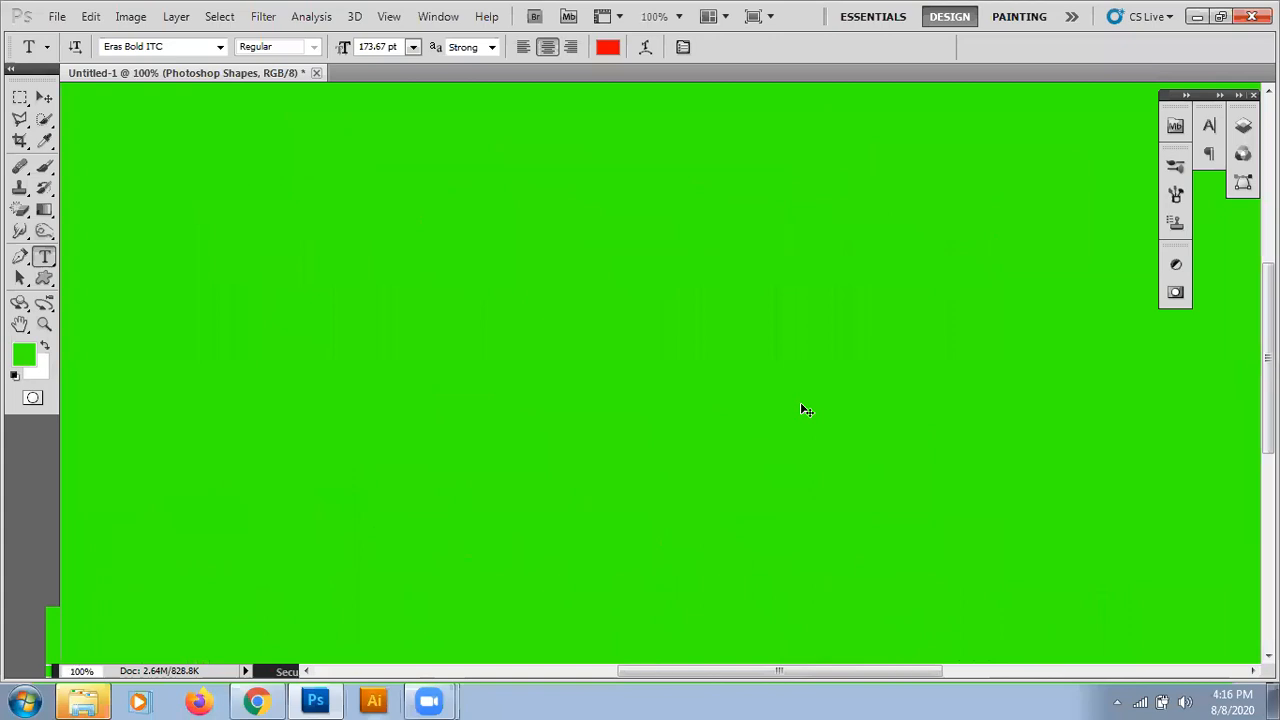
key("ctrl+minus")
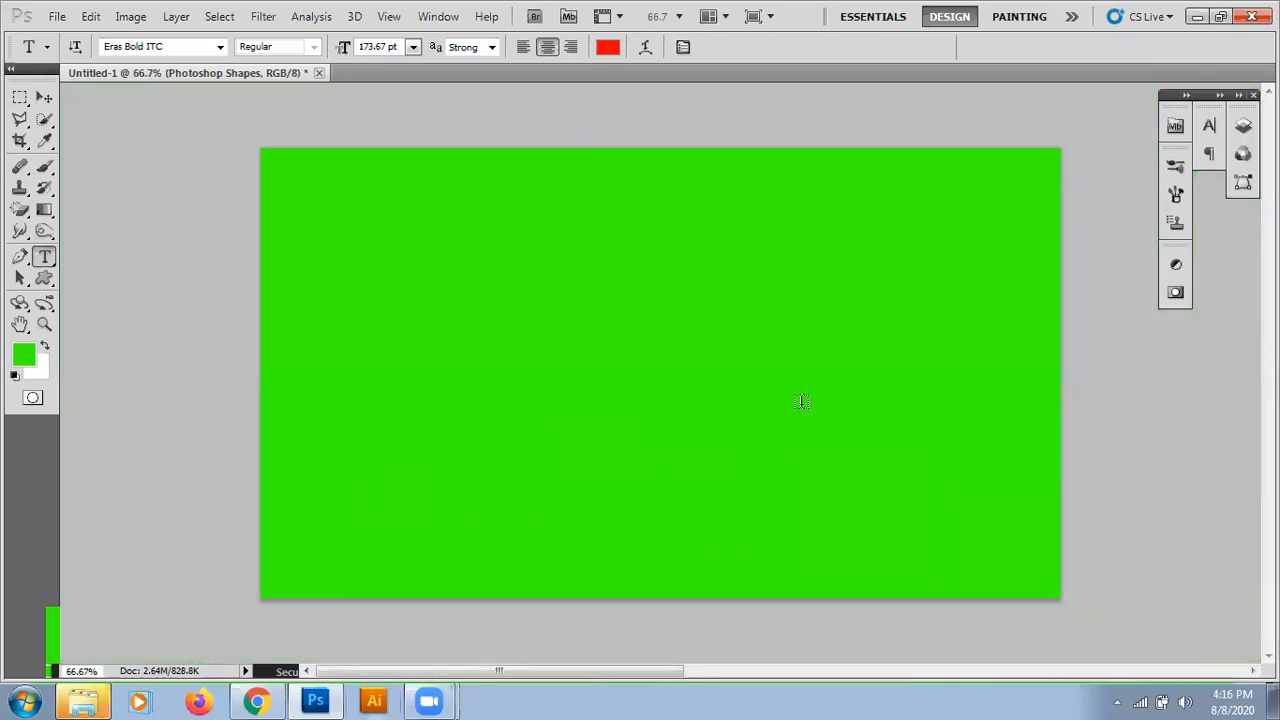
Add a new layer directly above Background and fill it with a dark green to transparent linear gradient running downward
left_click(44, 98)
left_click(43, 211)
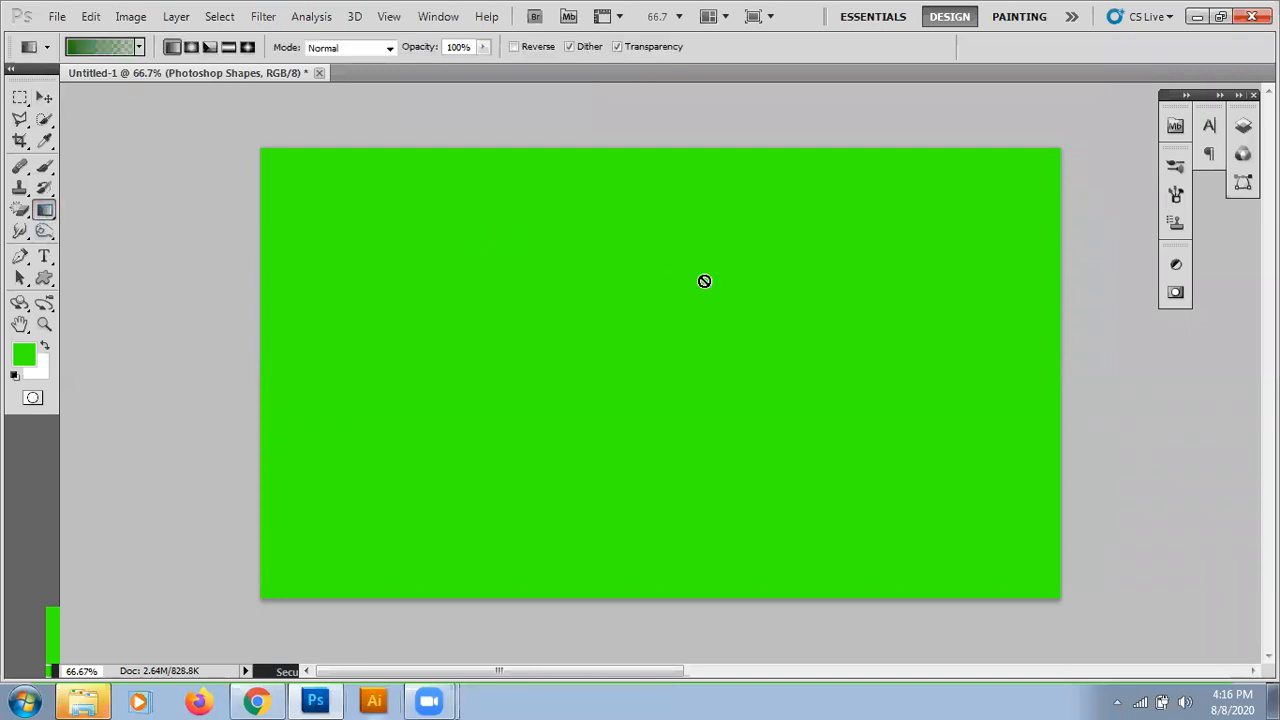
key("F7")
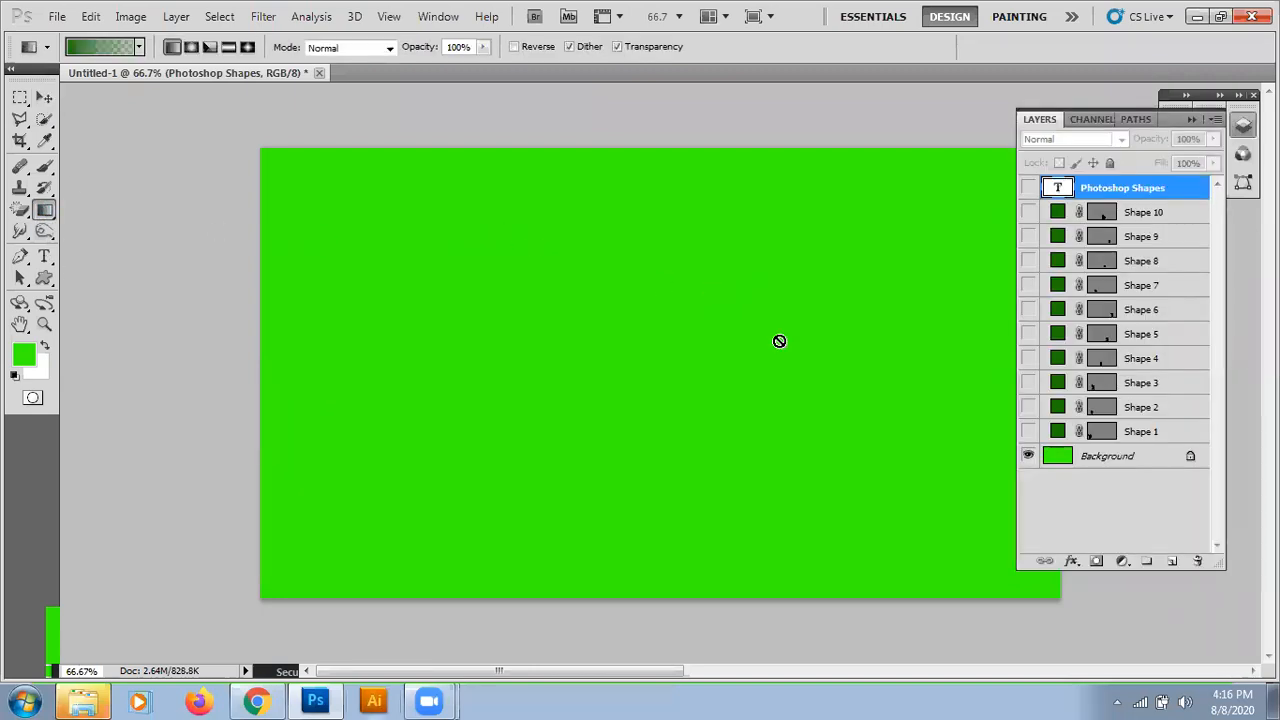
left_click(1112, 466)
left_click(1172, 561)
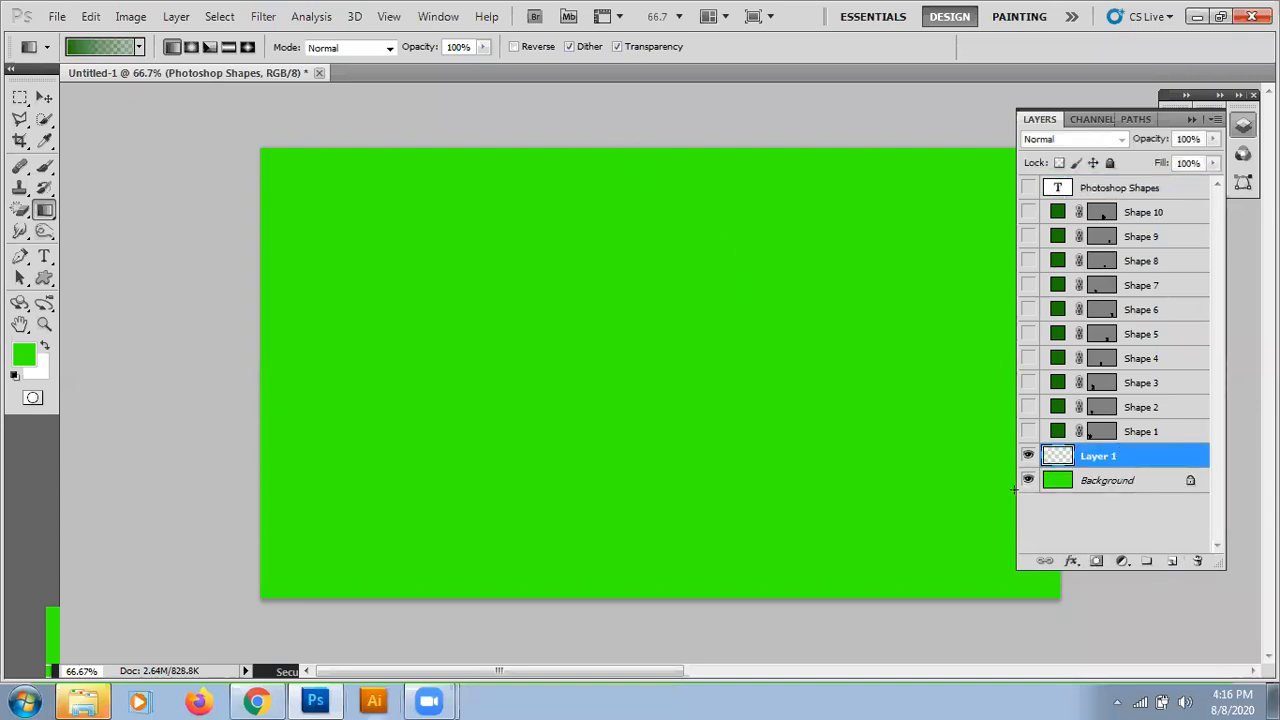
left_click_drag(678, 149, 688, 461)
left_click_drag(693, 557, 693, 557)
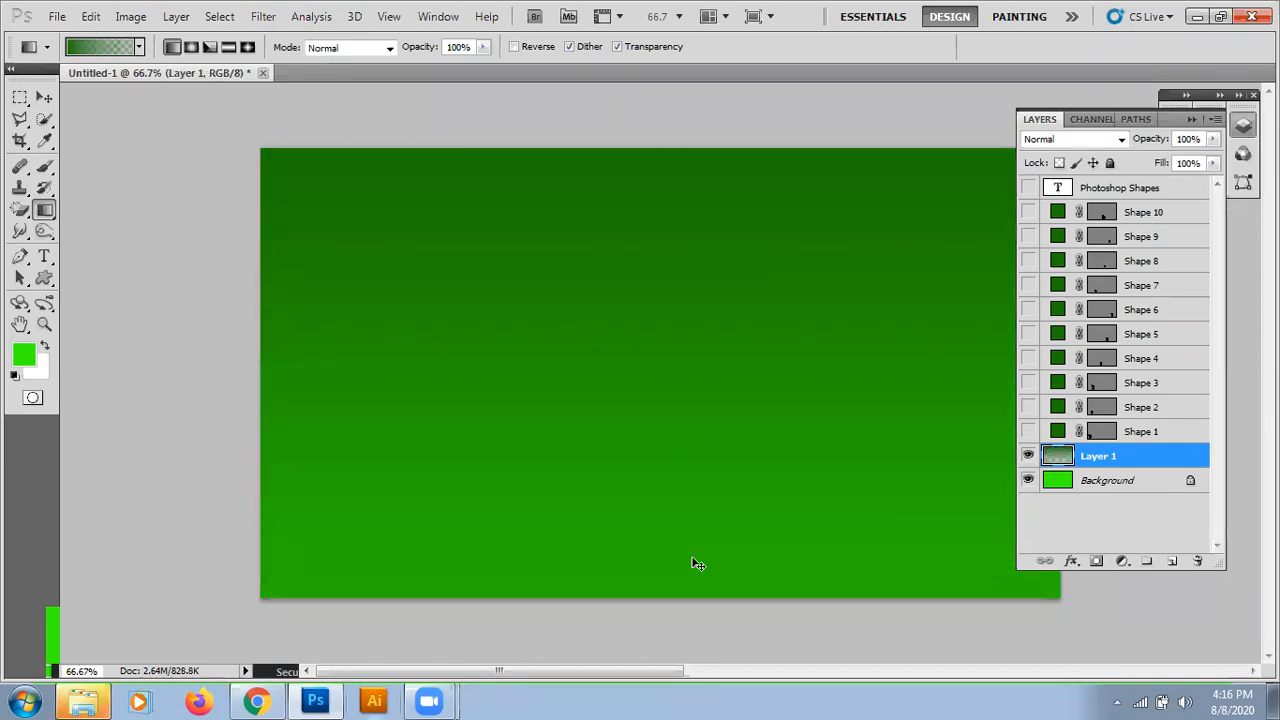
key("v")
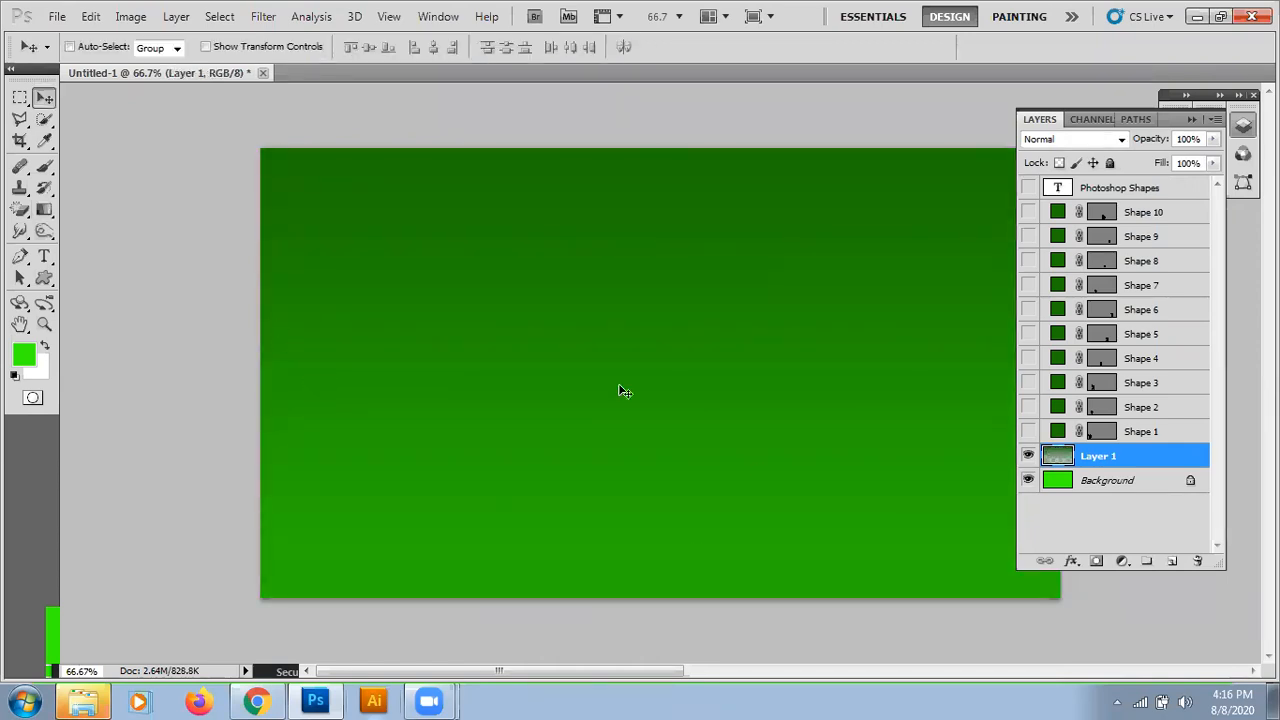
Preview the hidden plant shape layers over the gradient background and hide them again
left_click(1029, 432)
left_click(1028, 407)
left_click(1028, 382)
left_click_drag(1028, 305, 1030, 435)
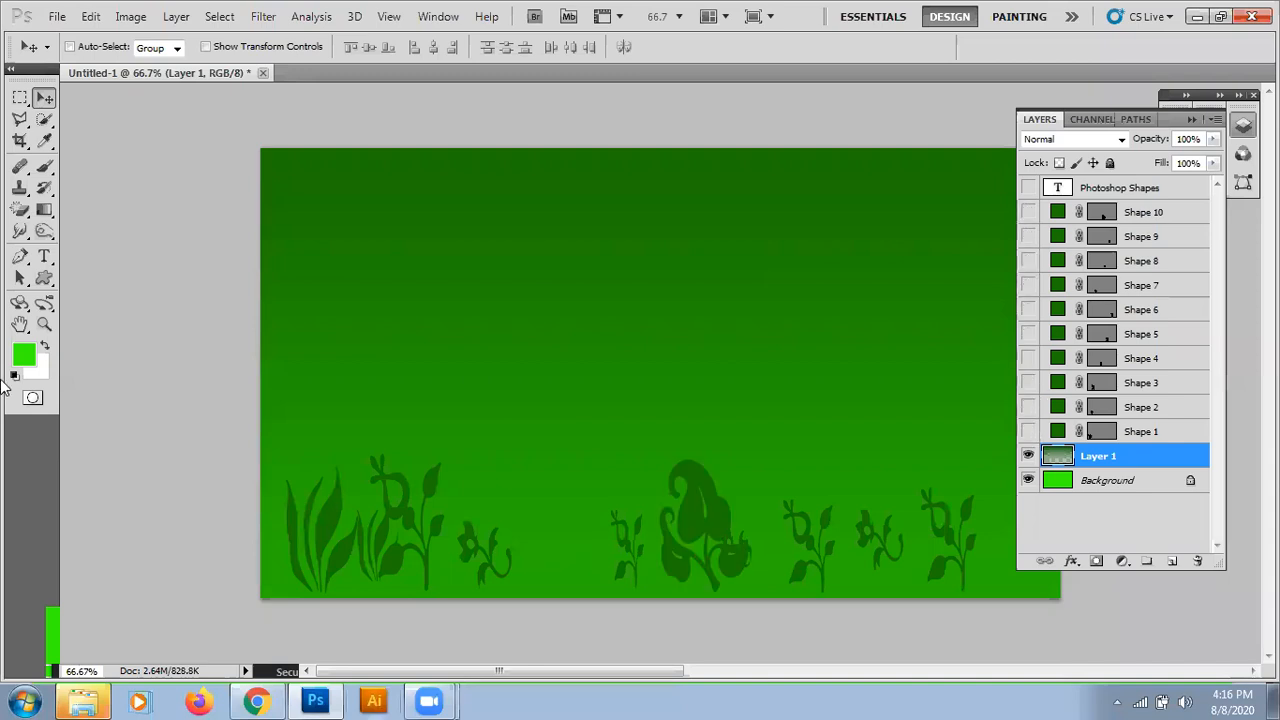
Draw a large bright green six-petal flower custom shape in the middle of the canvas
left_click(44, 280)
left_click(390, 47)
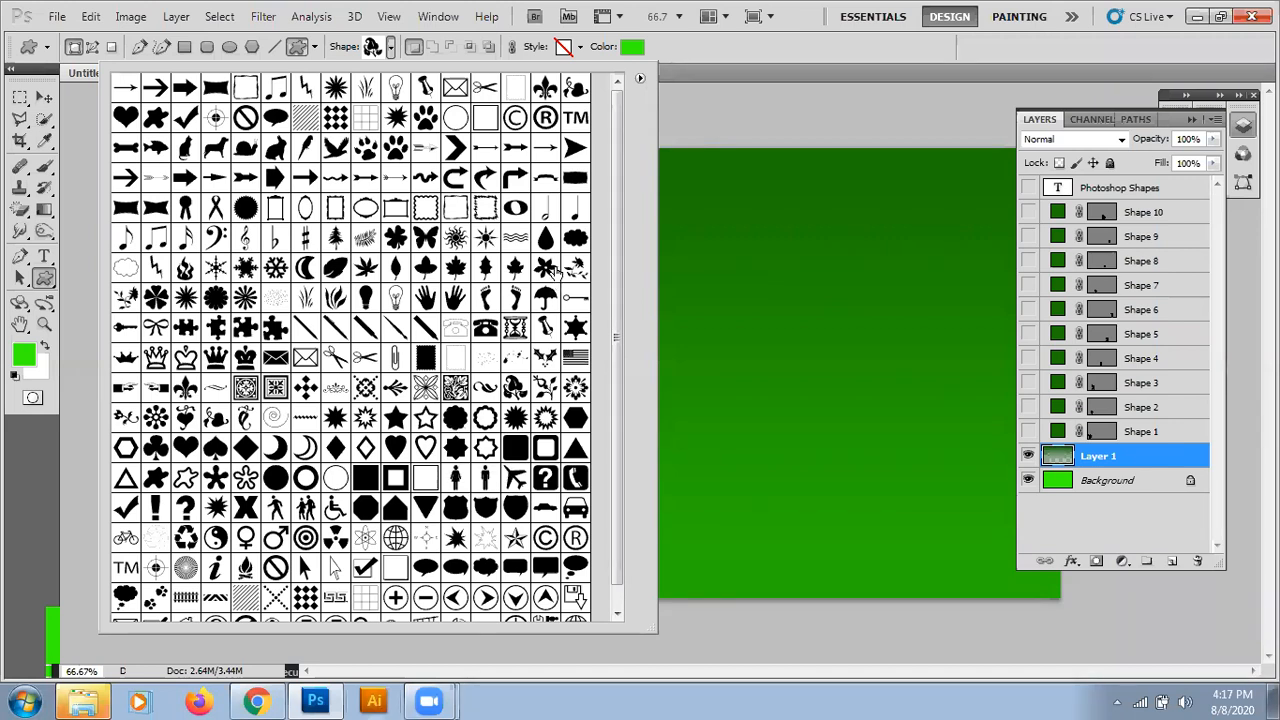
left_click(706, 102)
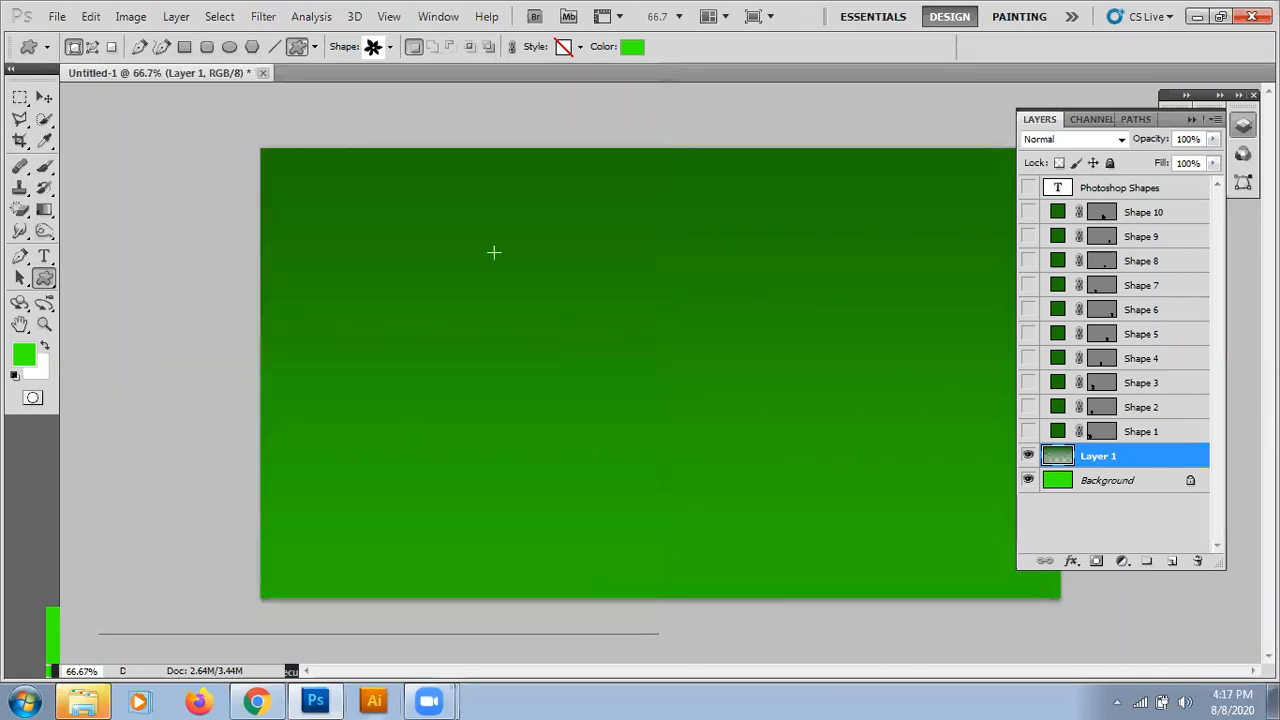
mouse_move(556, 297)
left_mouse_down()
mouse_move(783, 543)
mouse_move(834, 577)
left_mouse_up()
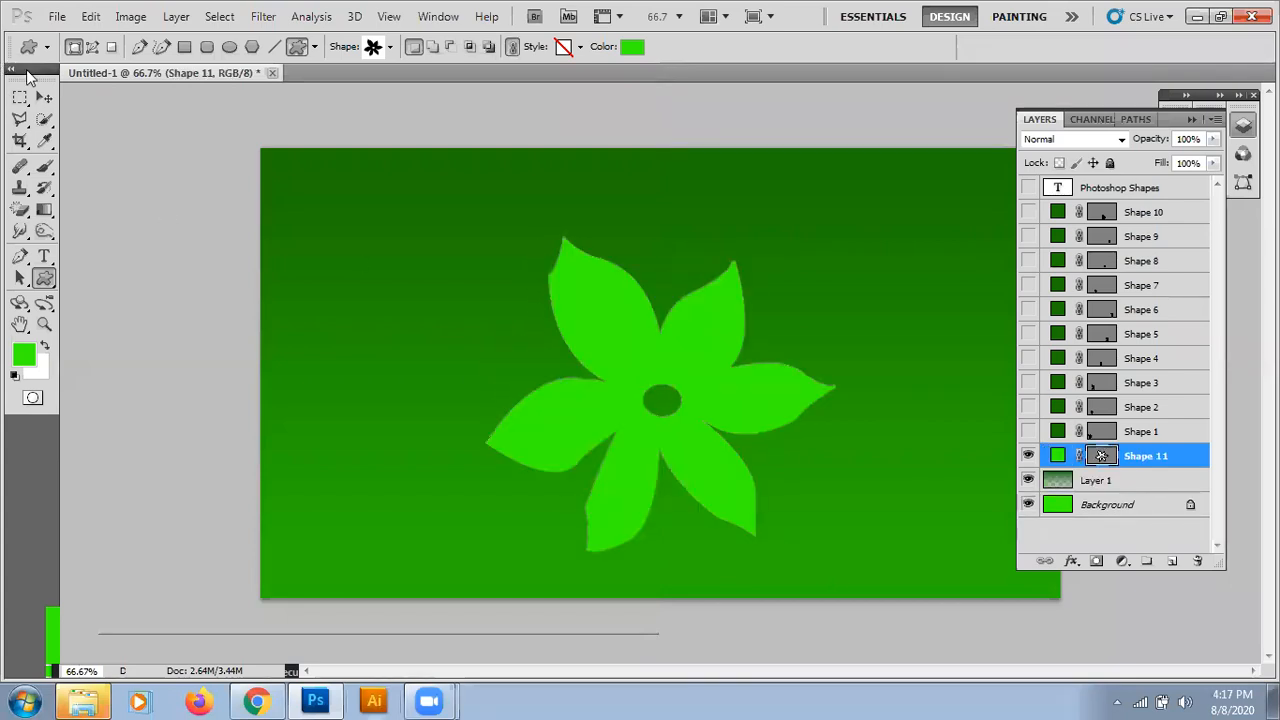
left_click(45, 97)
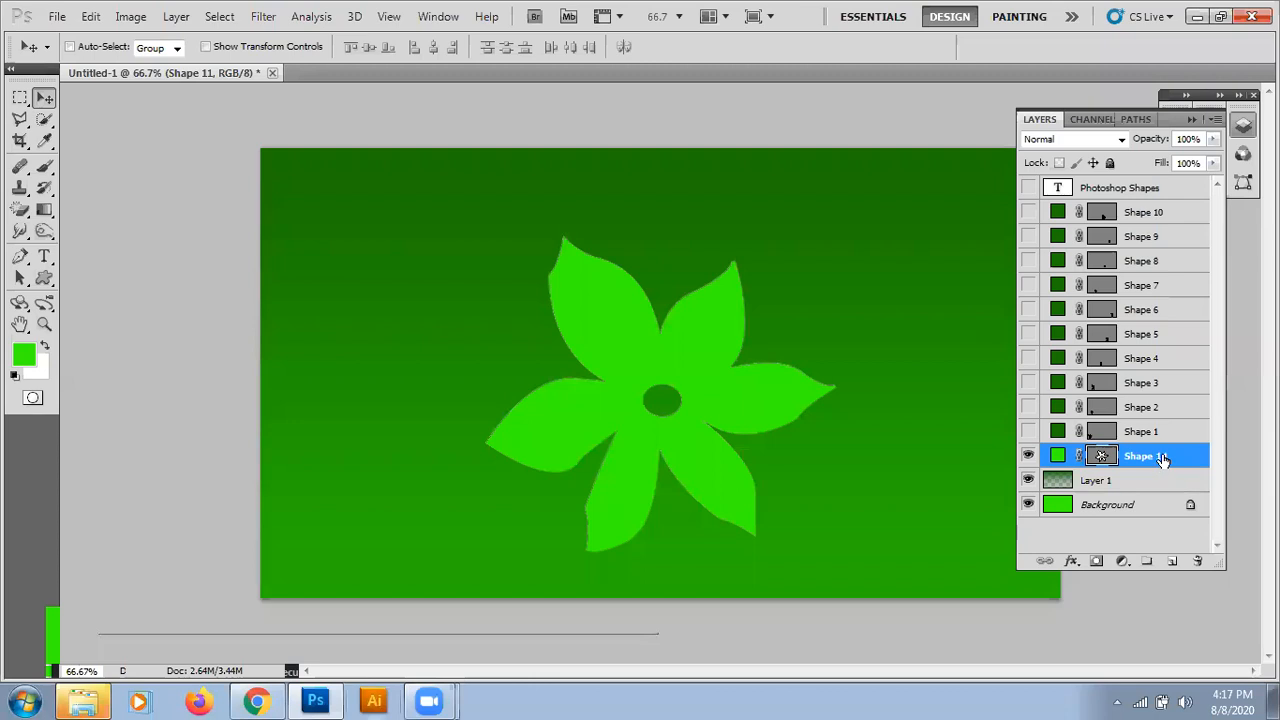
left_click(1141, 431)
left_click(1140, 212, "shift")
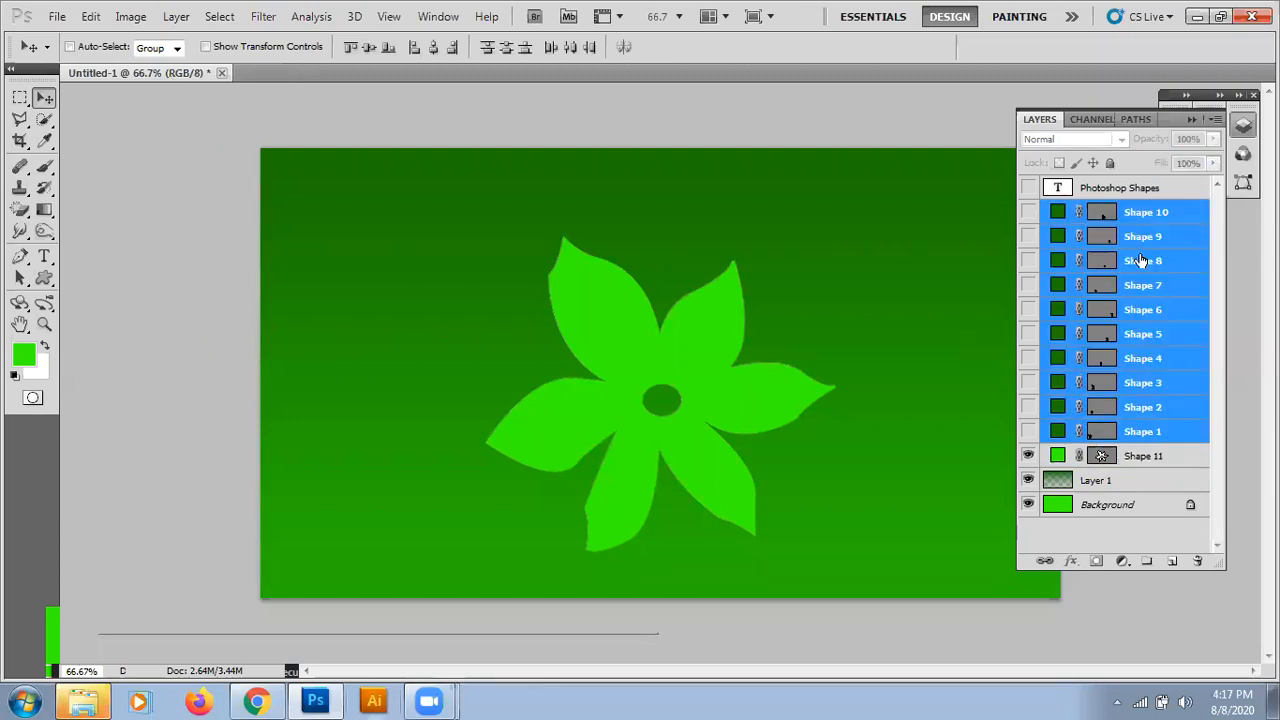
left_click(1130, 460)
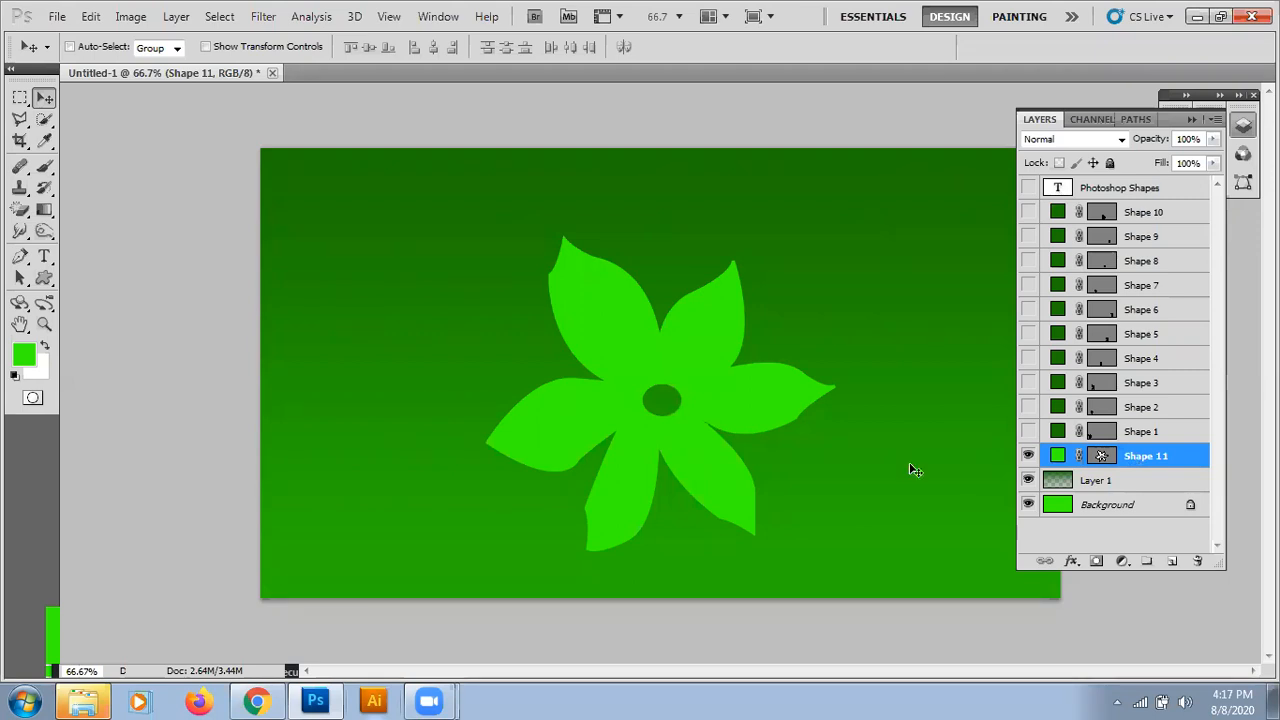
Activate the Gradient tool and set its style to radial
left_click(40, 212)
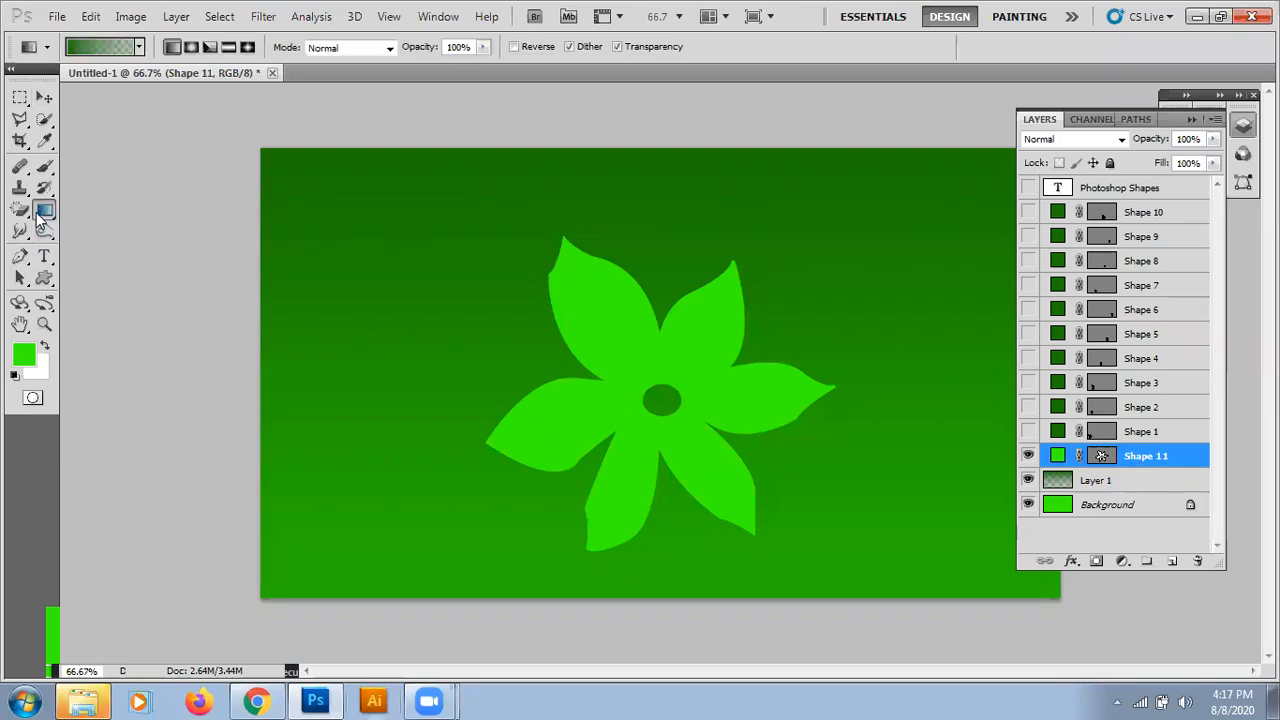
left_click(190, 48)
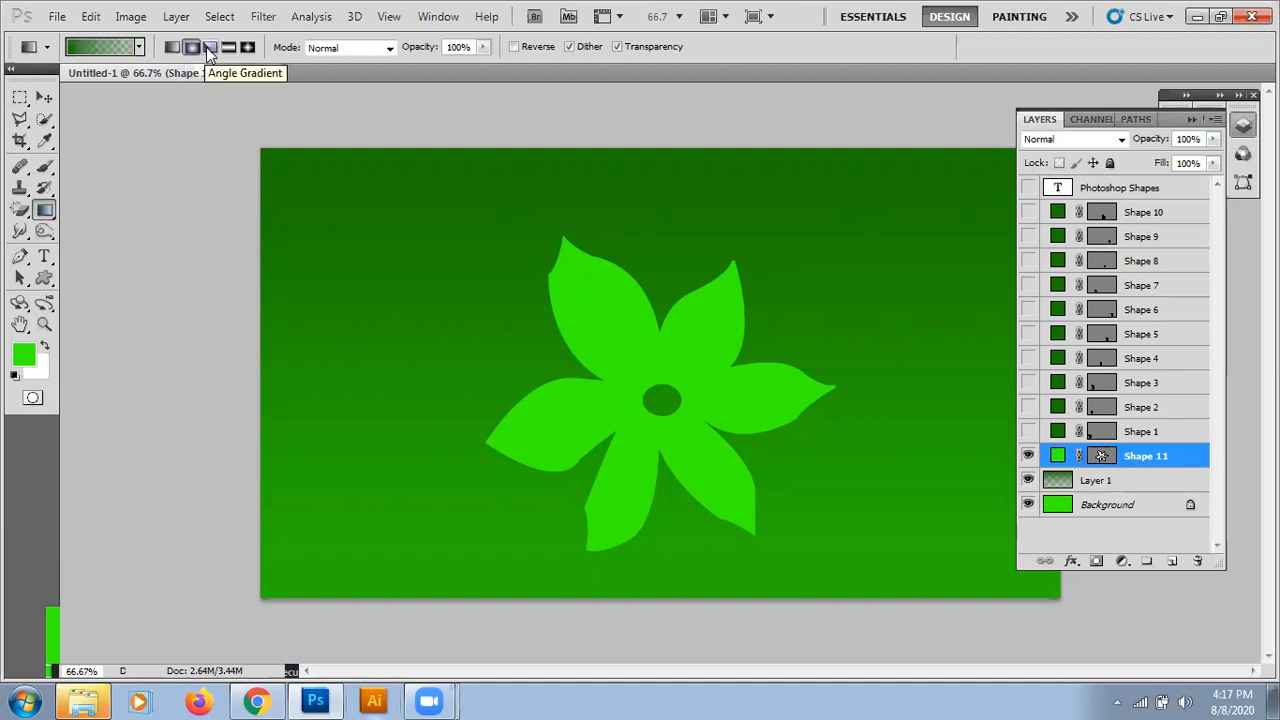
left_click(208, 48)
left_click(246, 47)
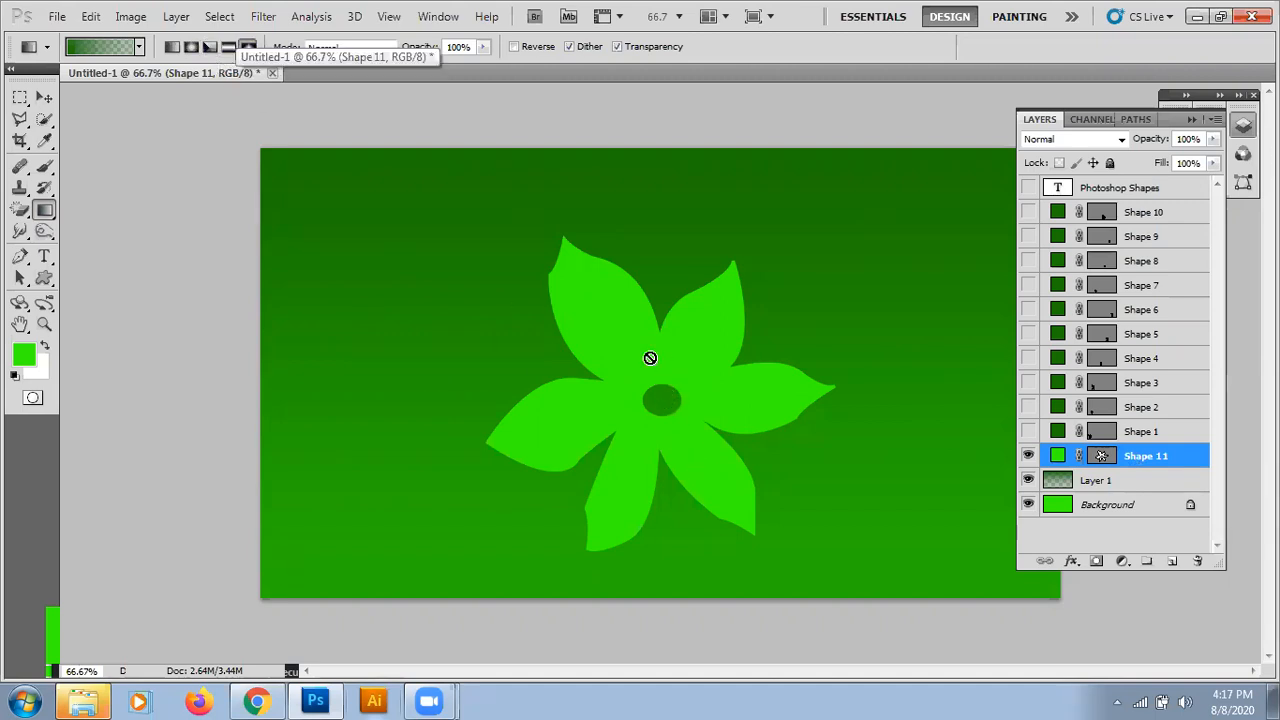
left_click(229, 45)
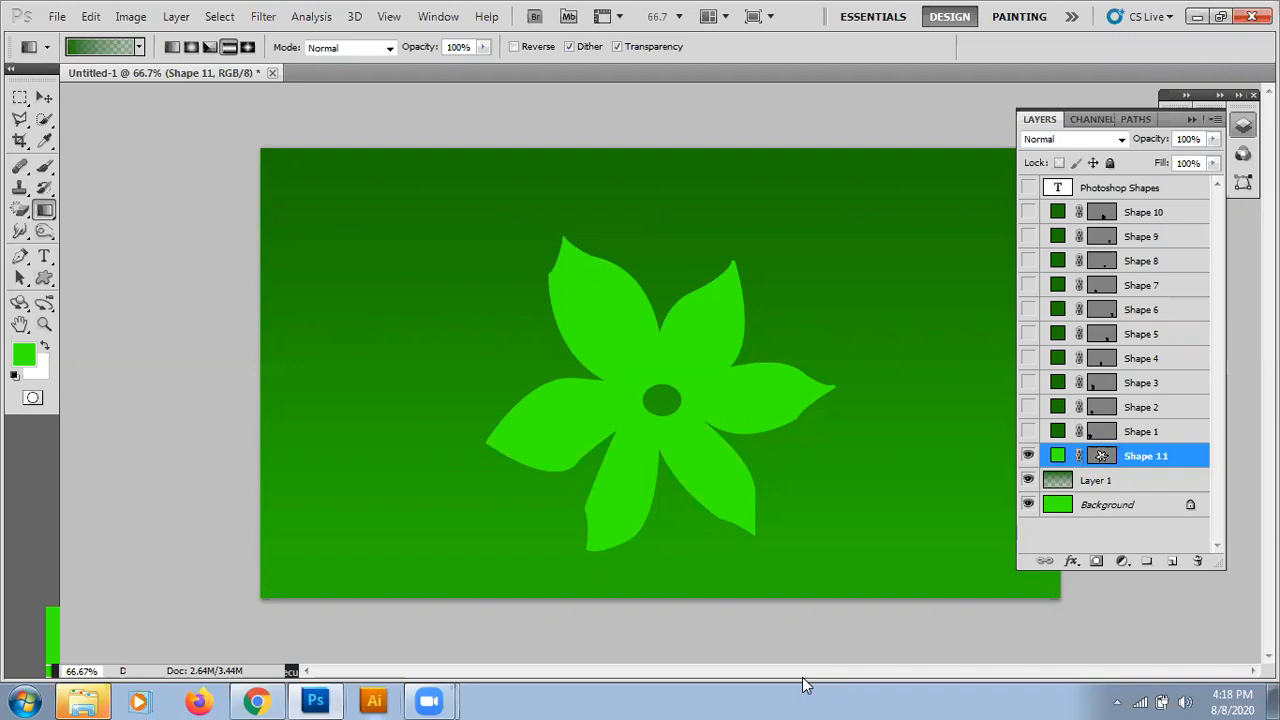
left_click(192, 48)
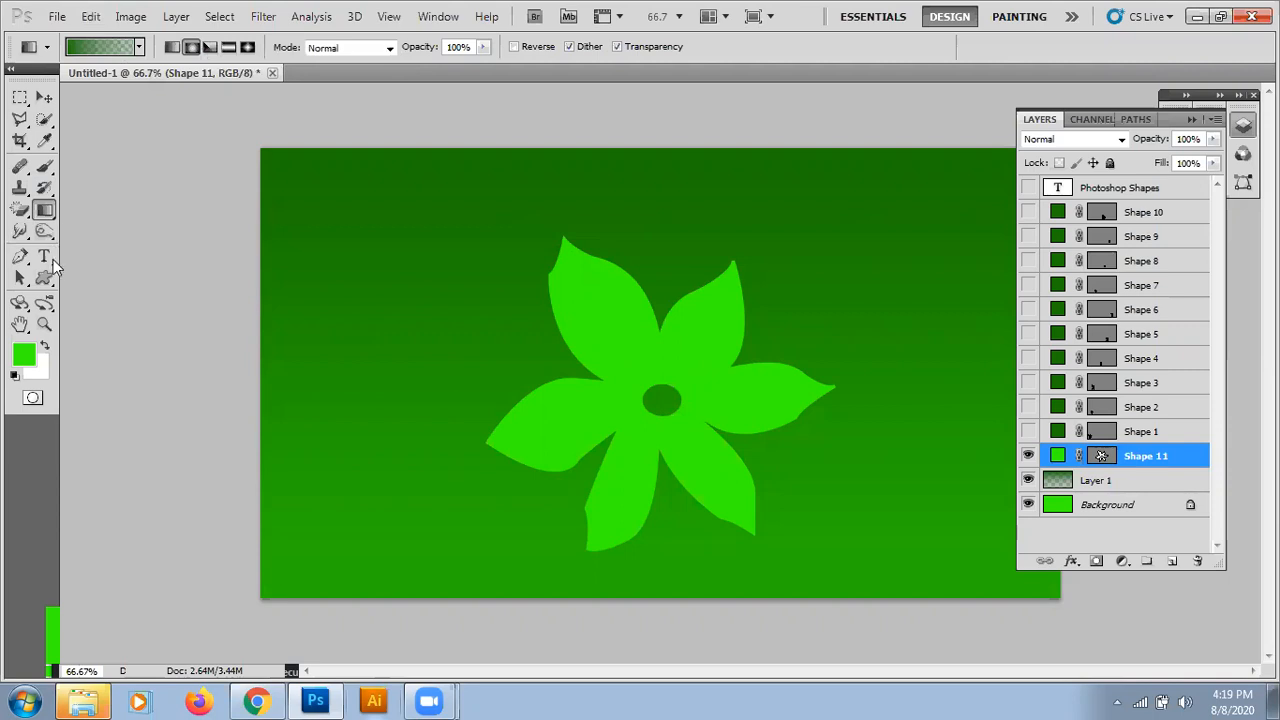
Try to fill the flower on the Shape 11 layer with the green foreground colour using the Paint Bucket tool
right_click(40, 213)
left_click(100, 229)
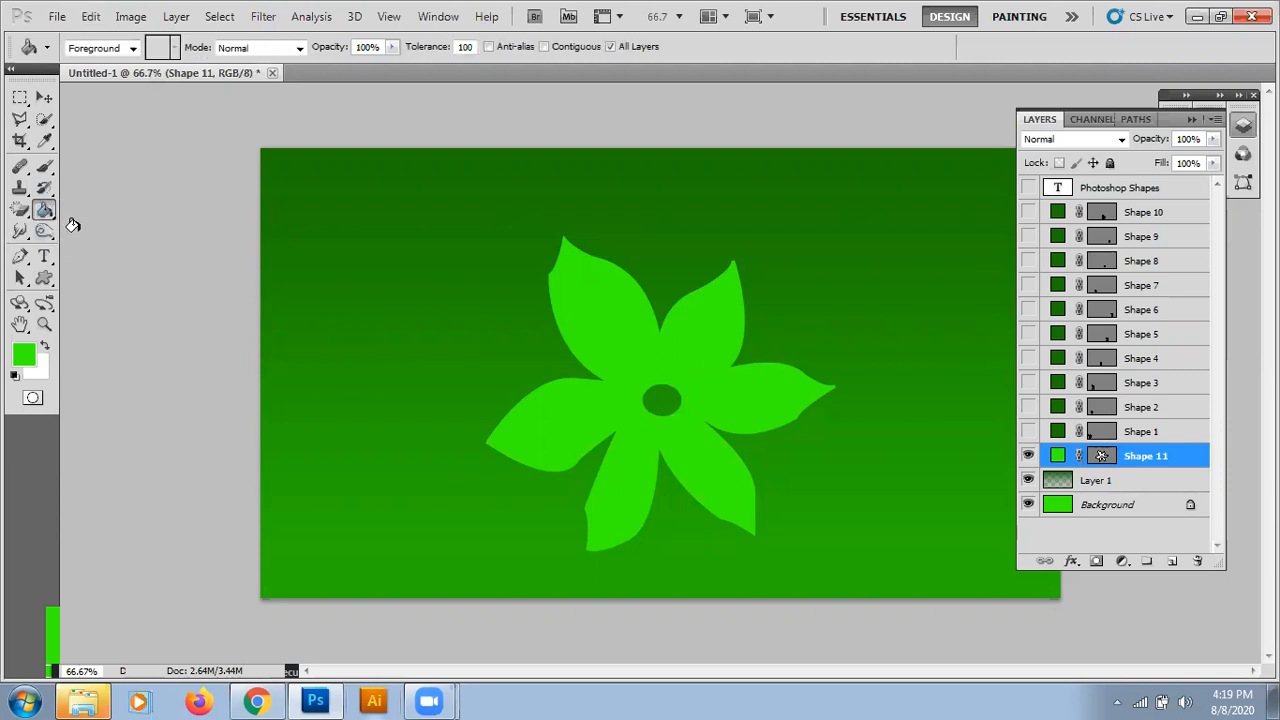
left_click(622, 355)
left_click(620, 286)
left_click(700, 380)
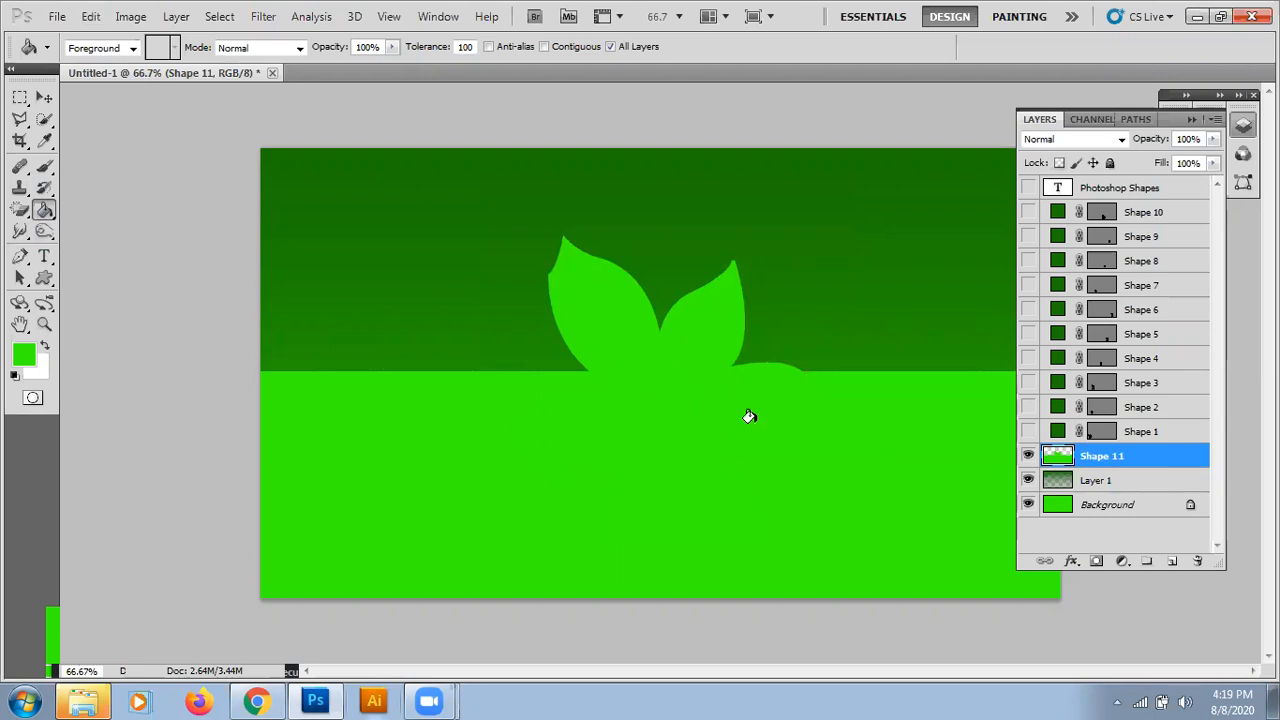
Undo the Paint Bucket fill and the rasterizing of the Shape 11 layer
key("ctrl+z")
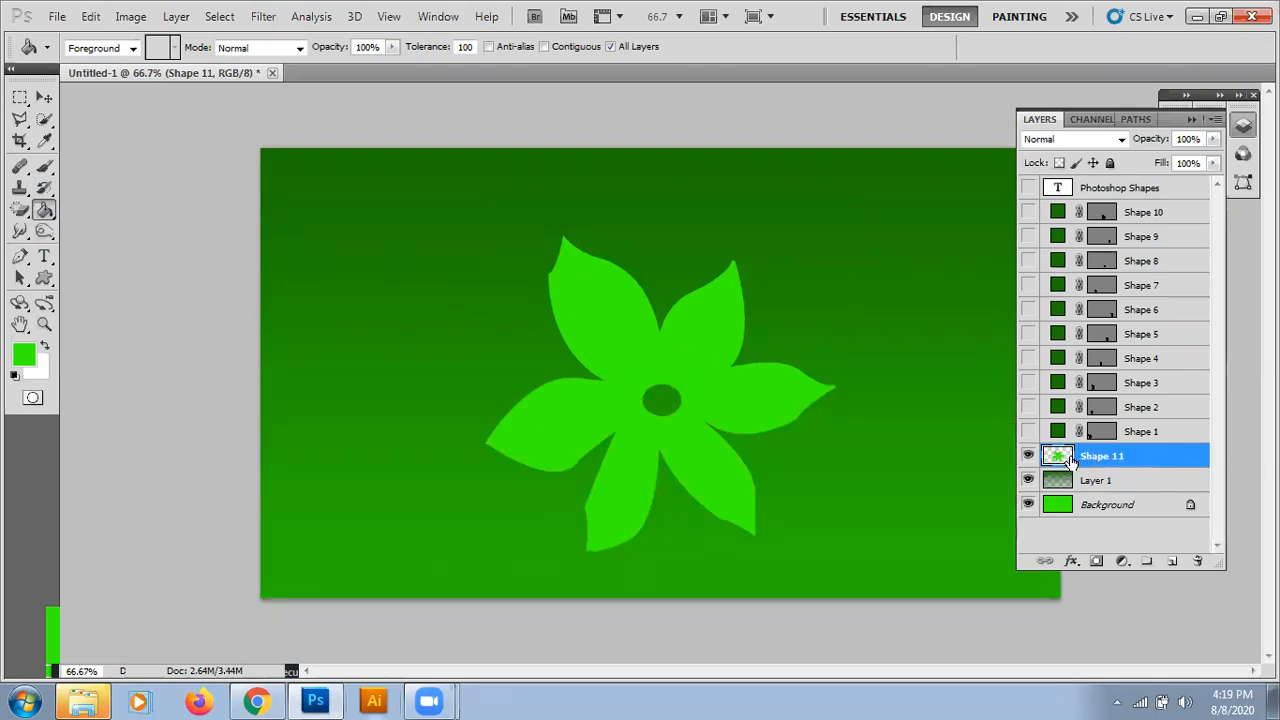
key("ctrl+z")
key("ctrl+z")
key("ctrl+z")
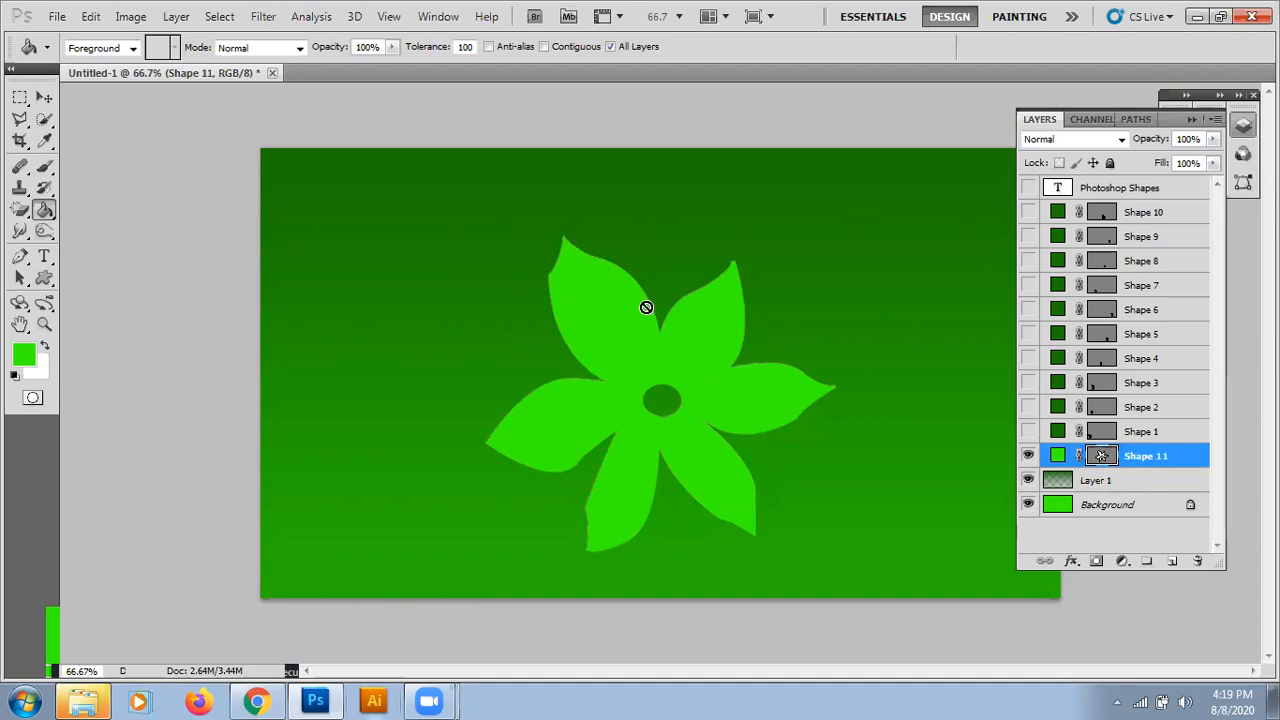
Load the flower outline from the Shape 11 vector mask as a selection and hide the Shape 11 layer
key("ctrl+plus")
key("ctrl+plus")
key("ctrl+plus")
key("ctrl+plus")
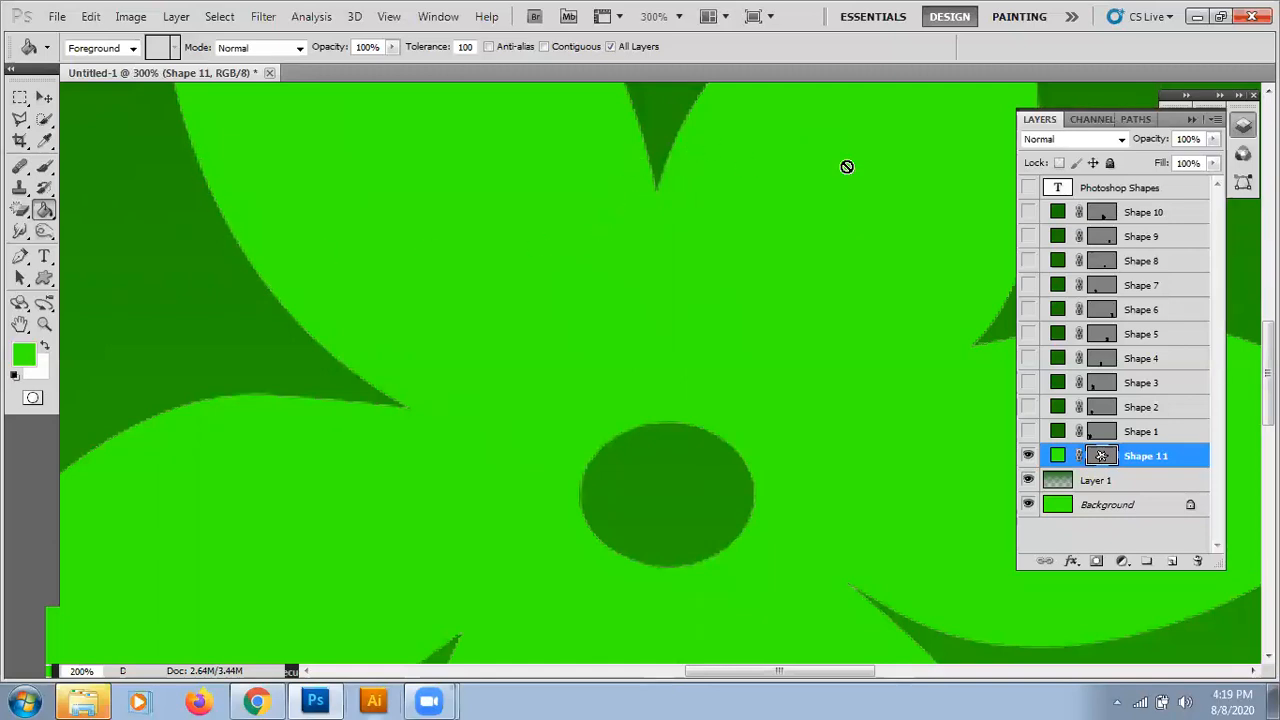
left_click(1137, 119)
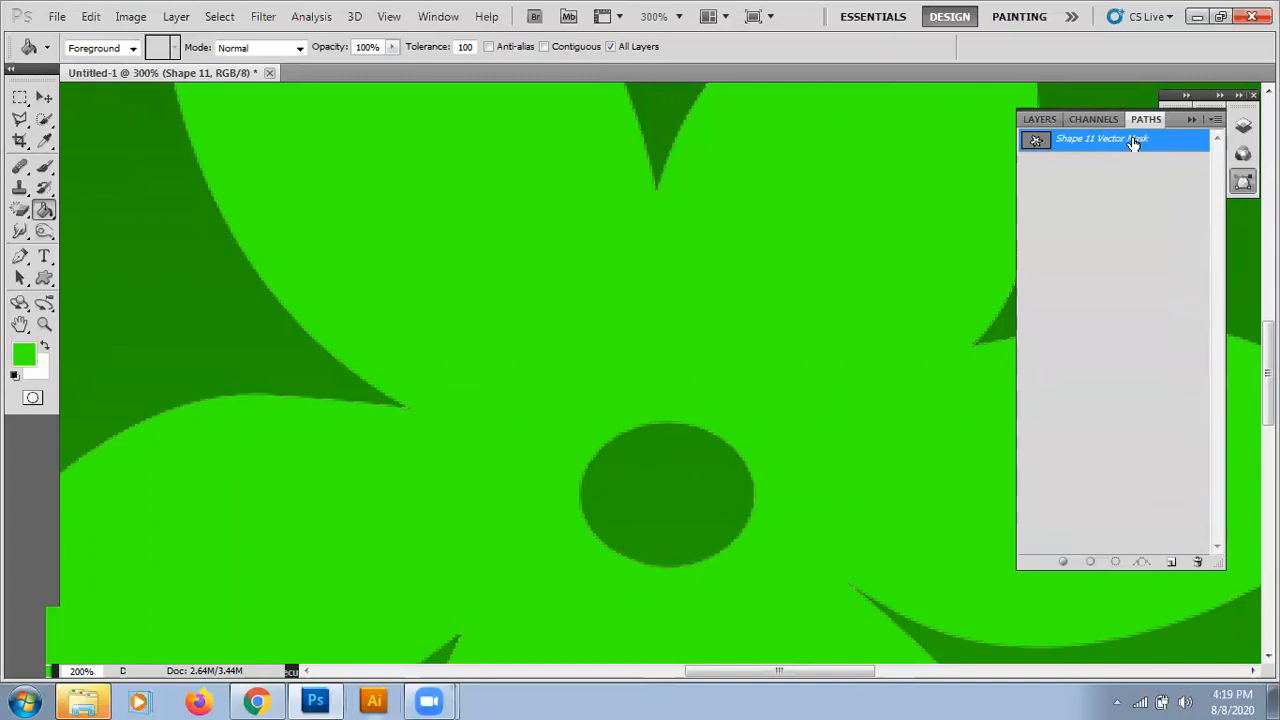
left_click(1040, 120)
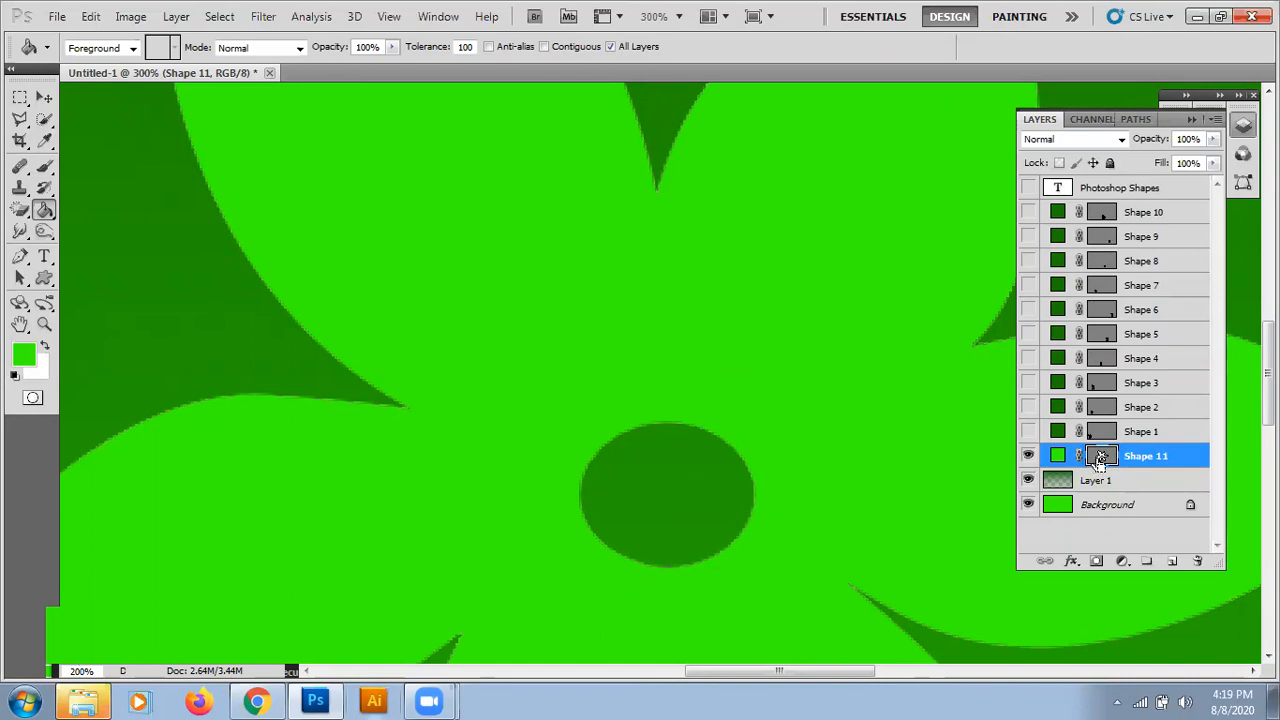
left_click(1100, 456, "ctrl")
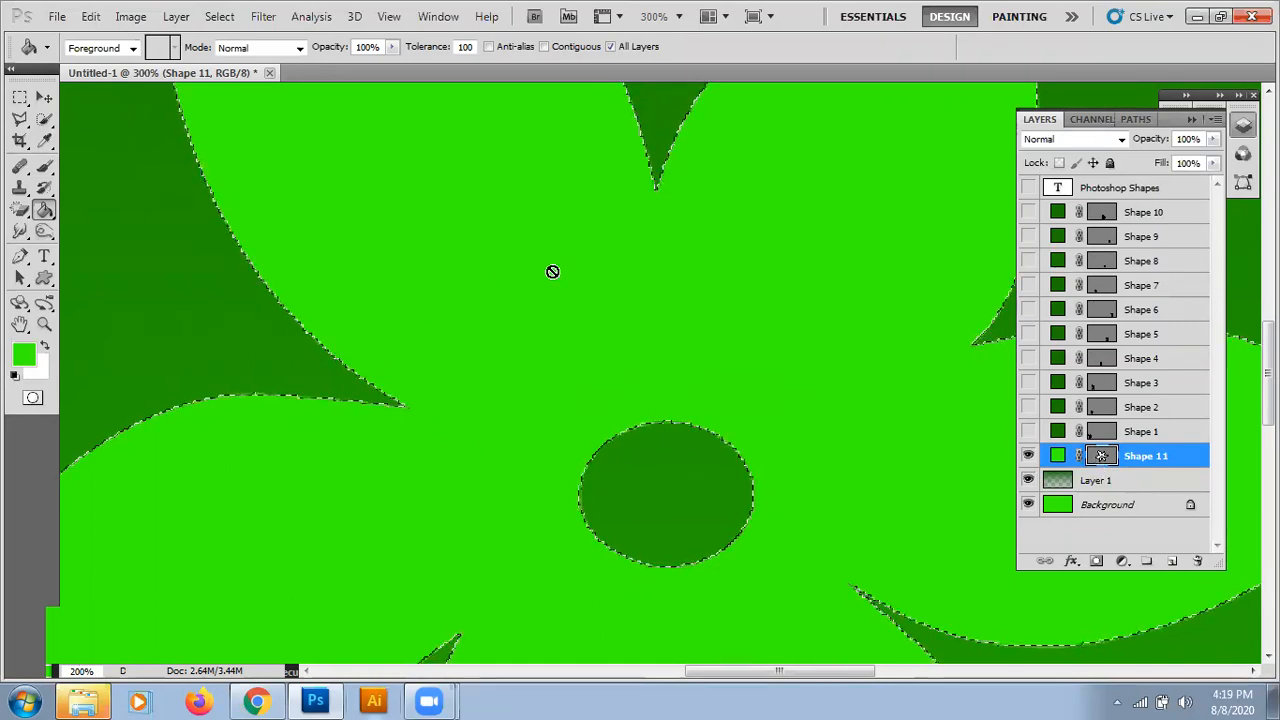
left_click(1028, 456)
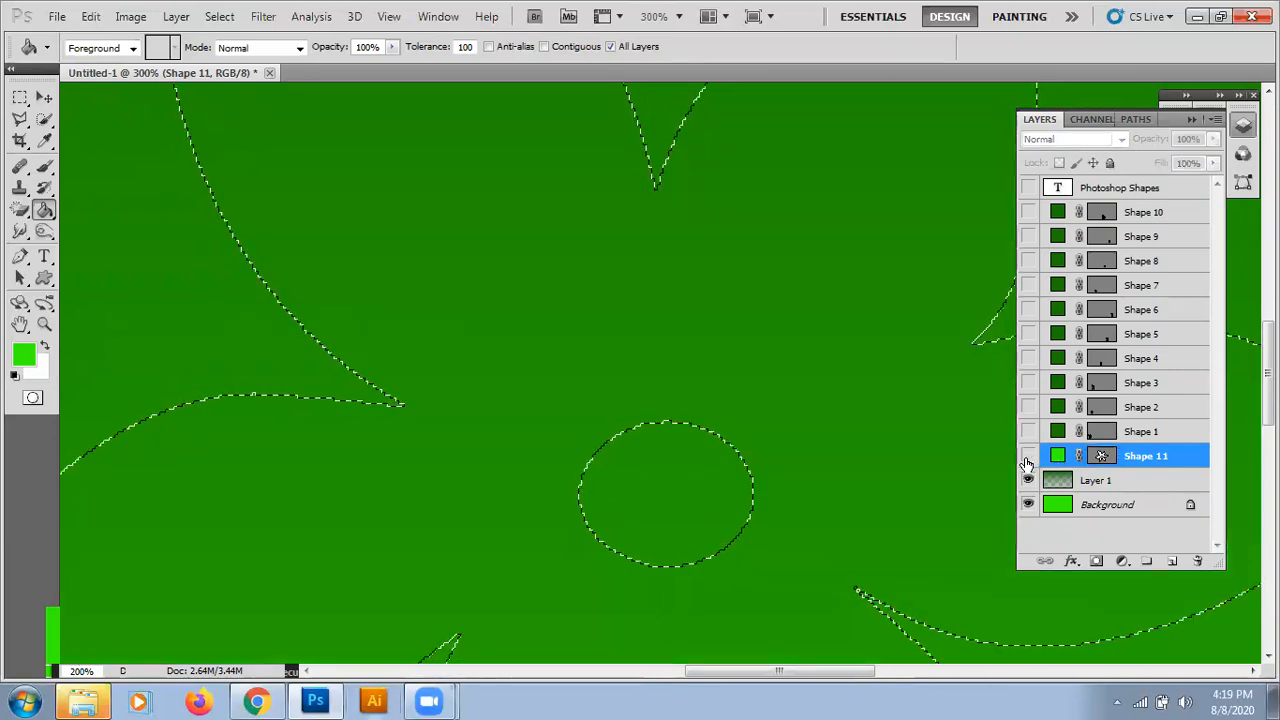
key("ctrl+minus")
key("ctrl+minus")
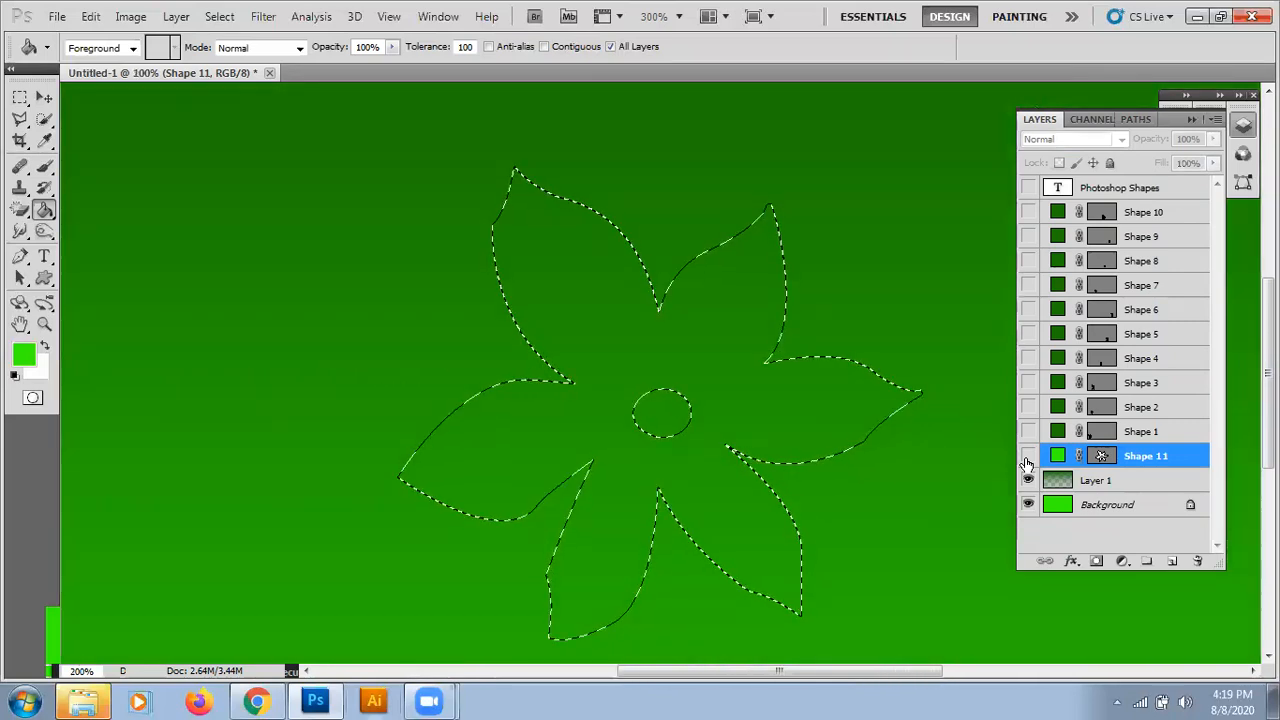
key("ctrl+minus")
left_click_drag(579, 333, 580, 354)
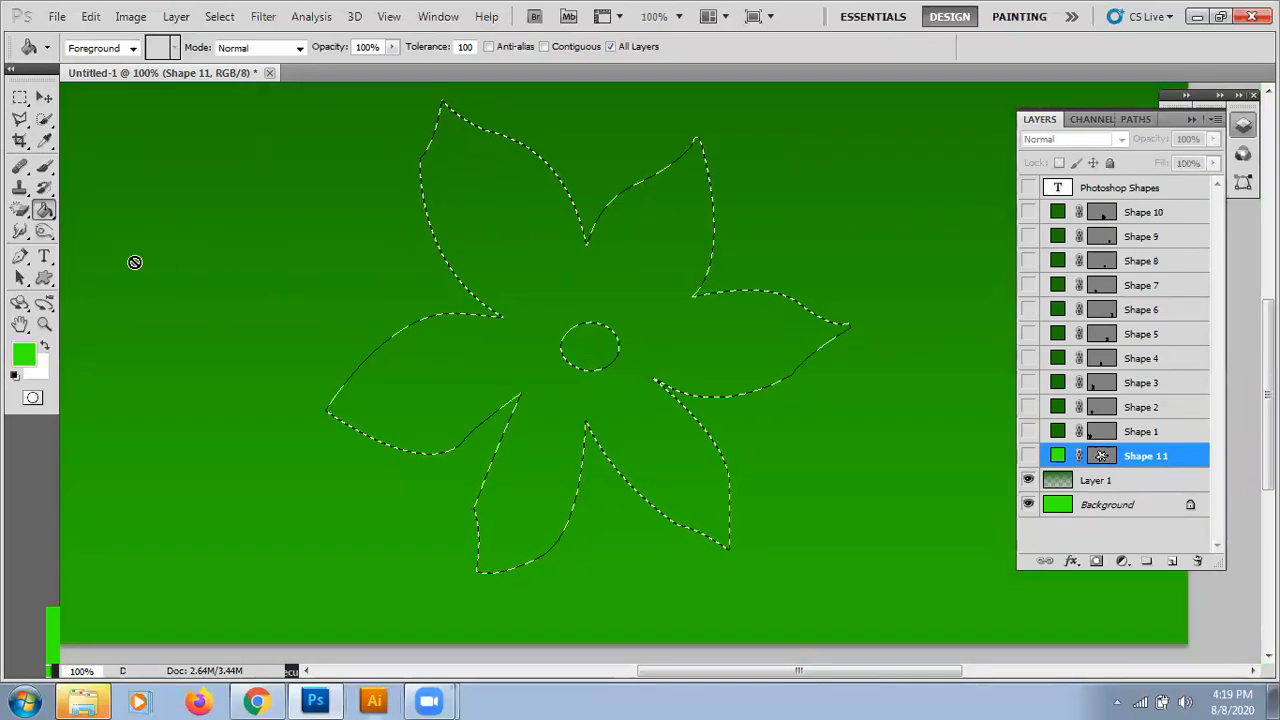
Activate the Gradient tool and choose the Violet, Orange preset as its gradient
left_click(44, 210)
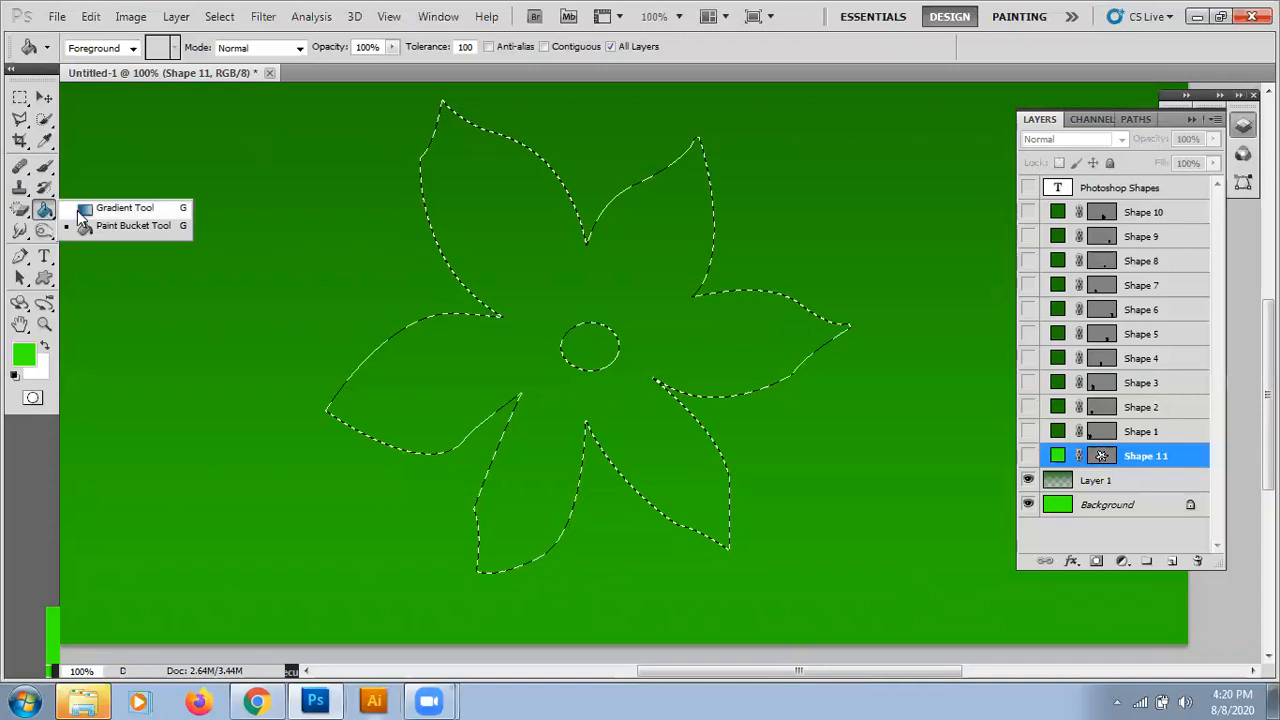
left_click(80, 210)
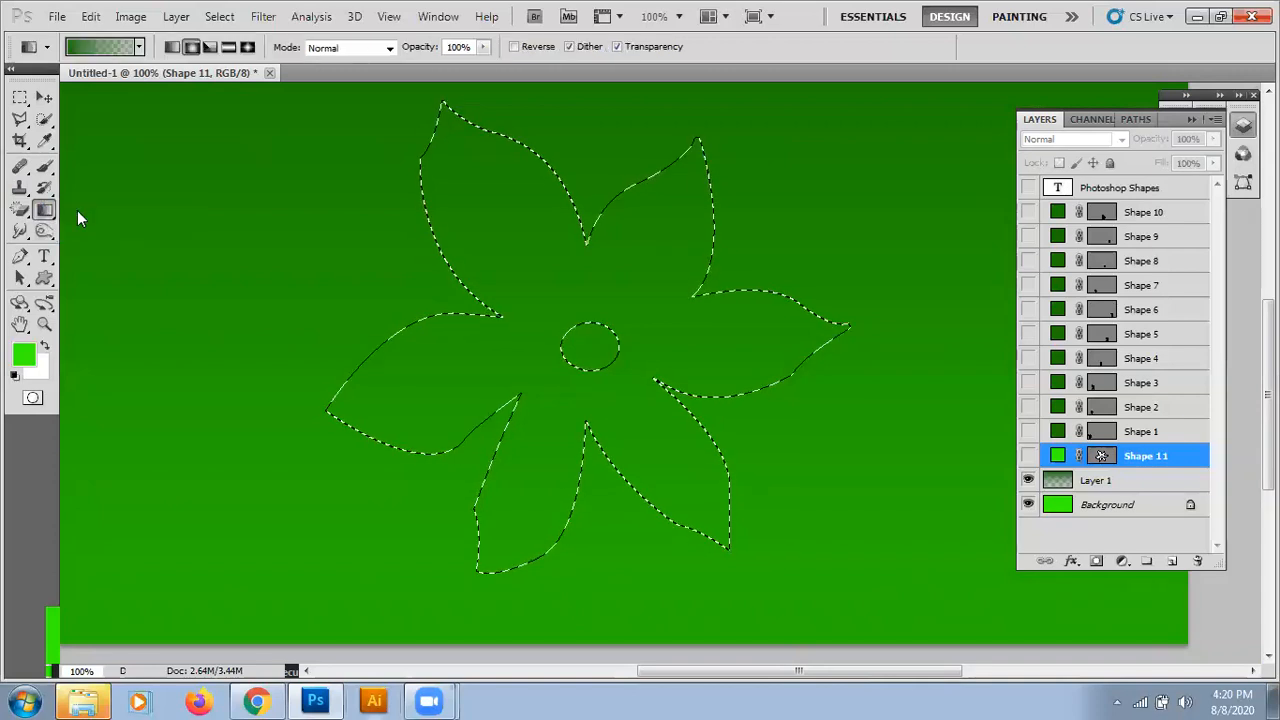
left_click(85, 52)
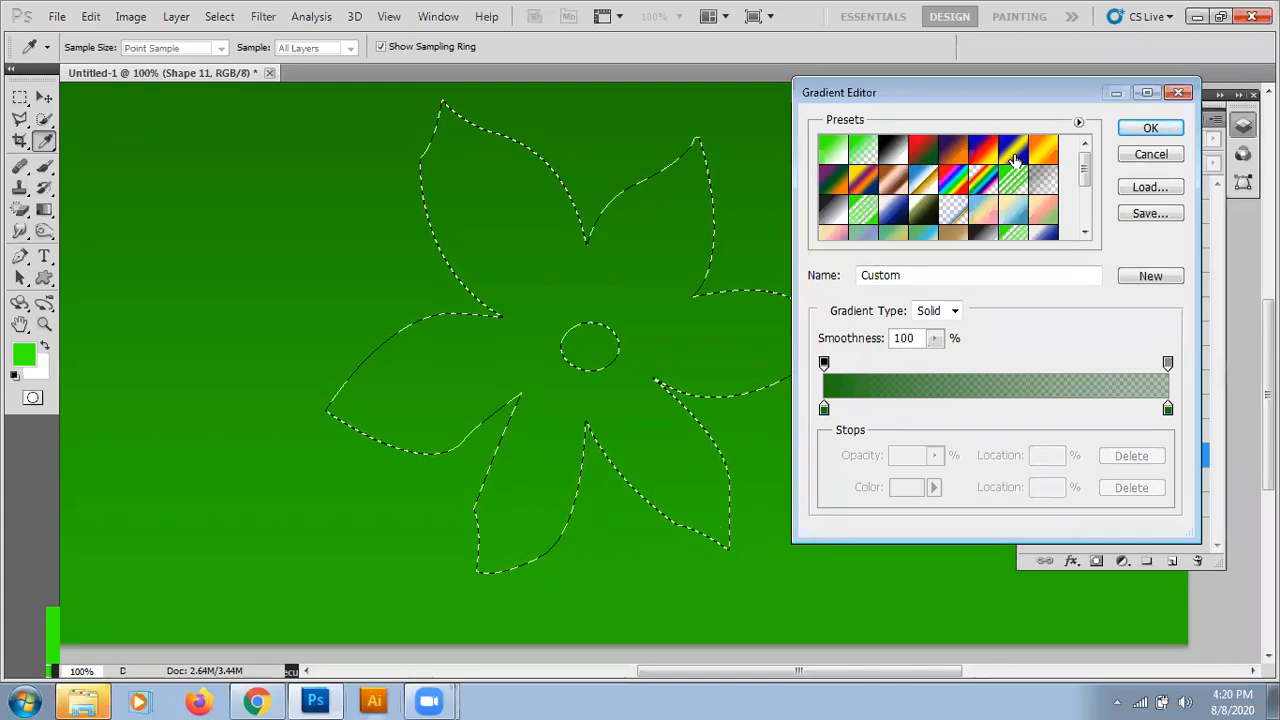
left_click(955, 156)
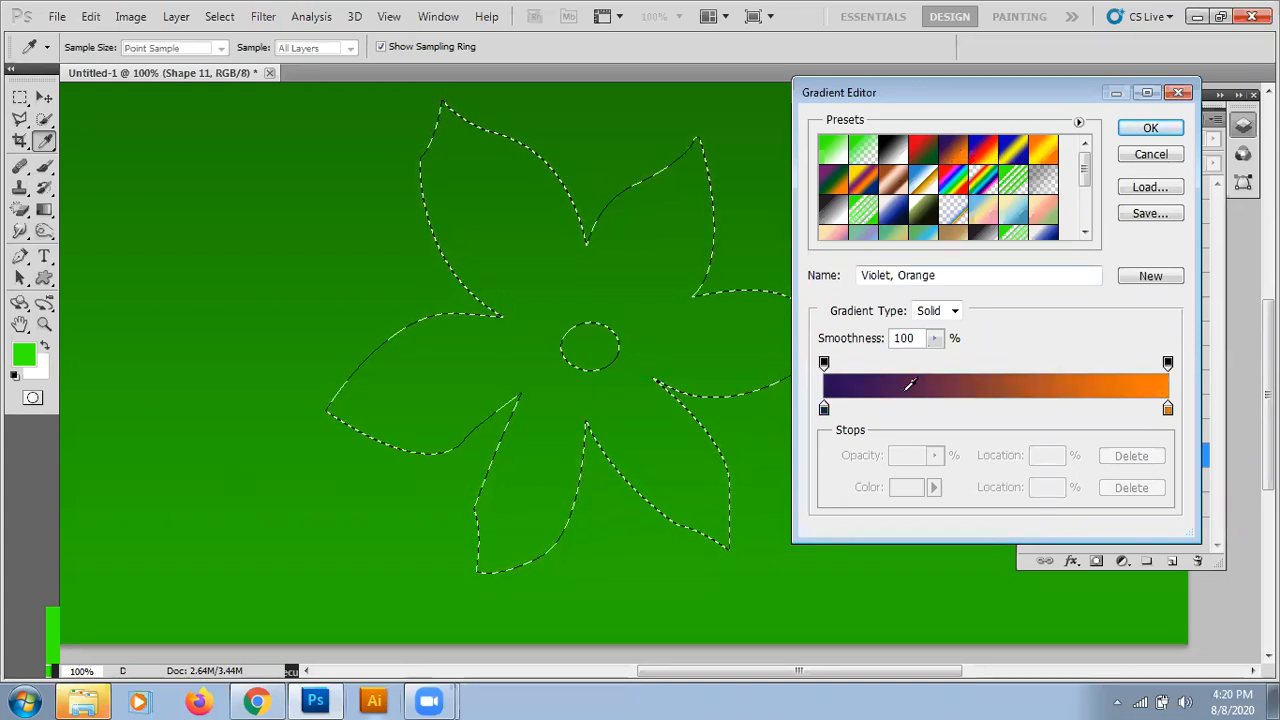
left_click(1150, 128)
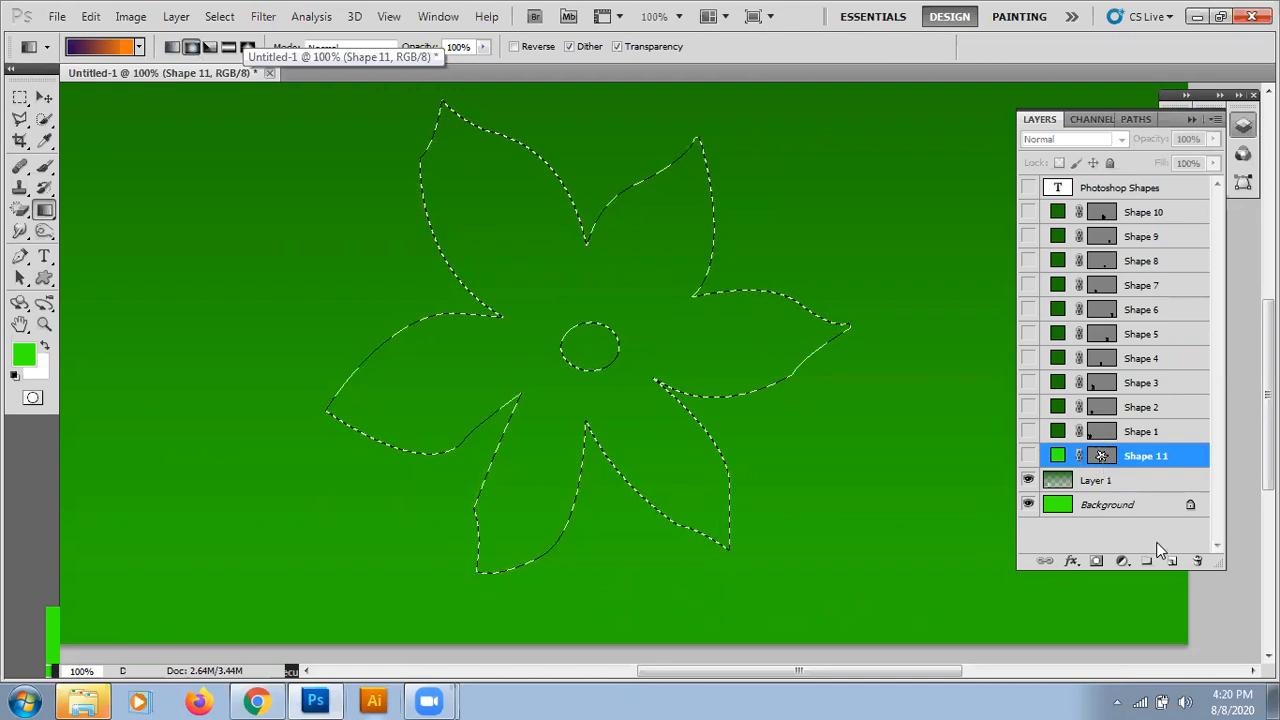
Add a new layer above Shape 11, fill the flower selection with the radial gradient from its centre outward, and deselect
left_click(1168, 564)
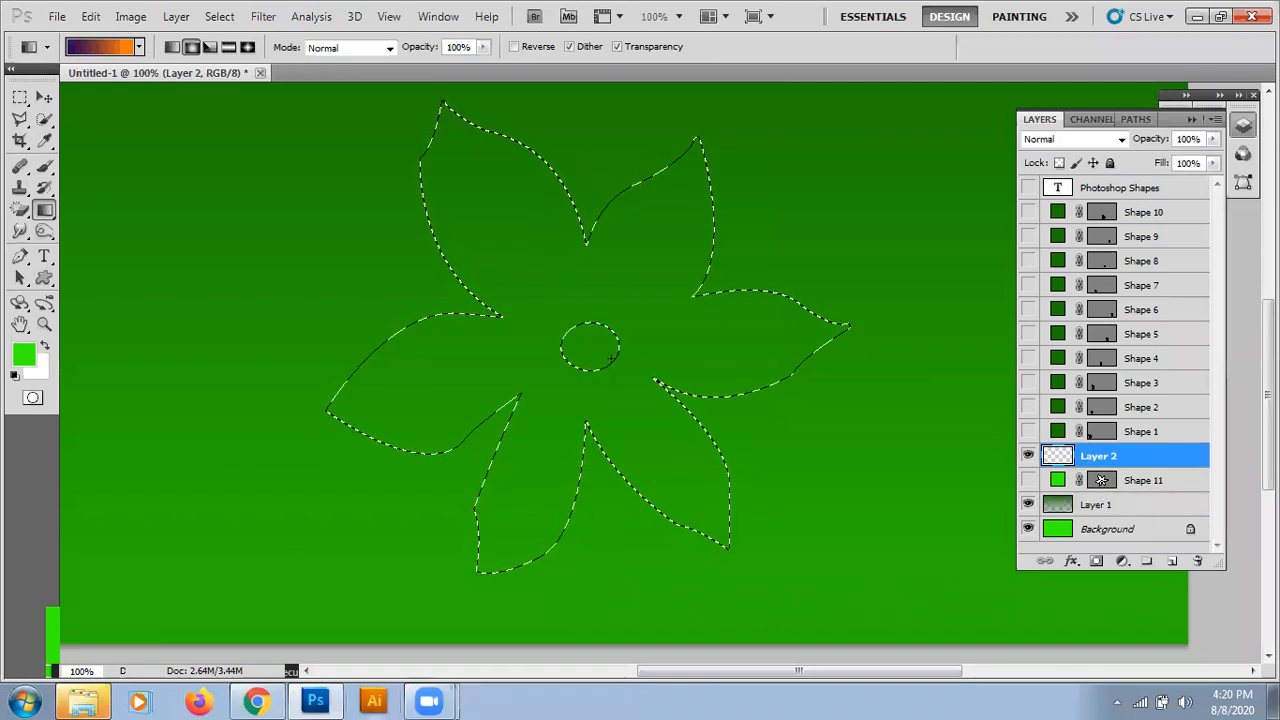
left_click_drag(595, 348, 720, 533)
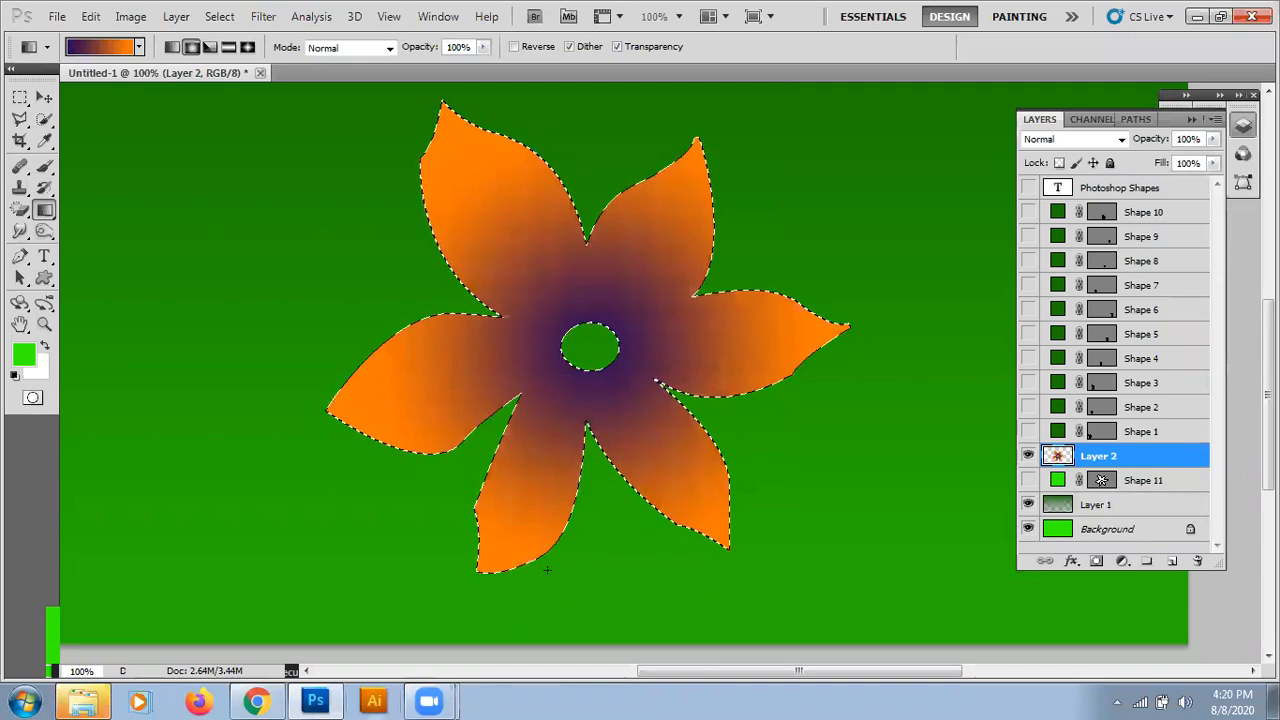
key("ctrl+d")
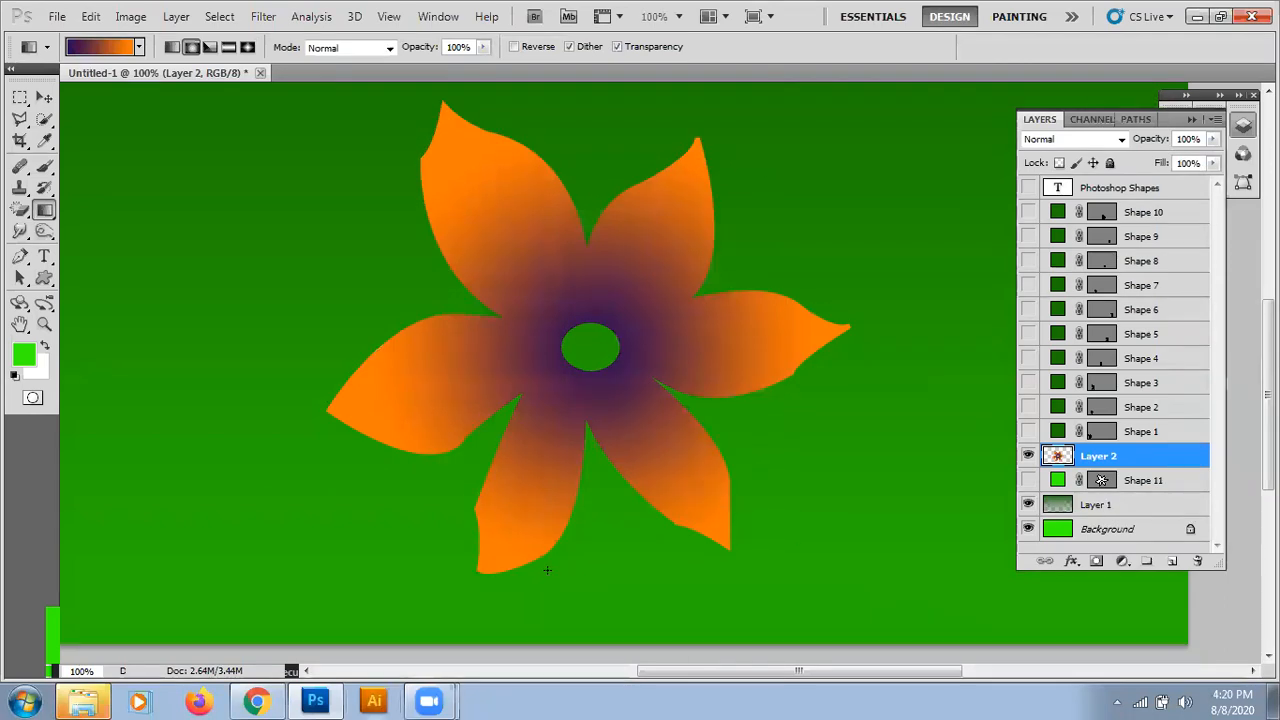
key("v")
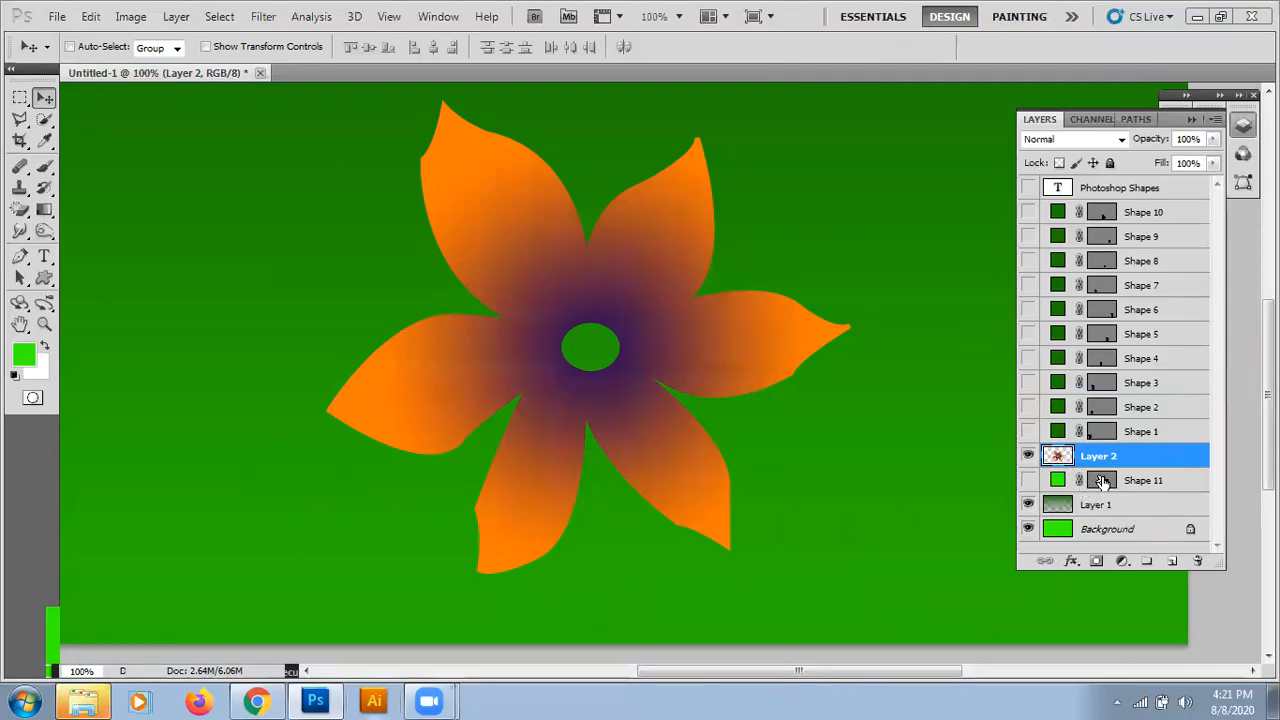
Load the flower outline from the Shape 11 vector mask as a selection again
left_click(1103, 482)
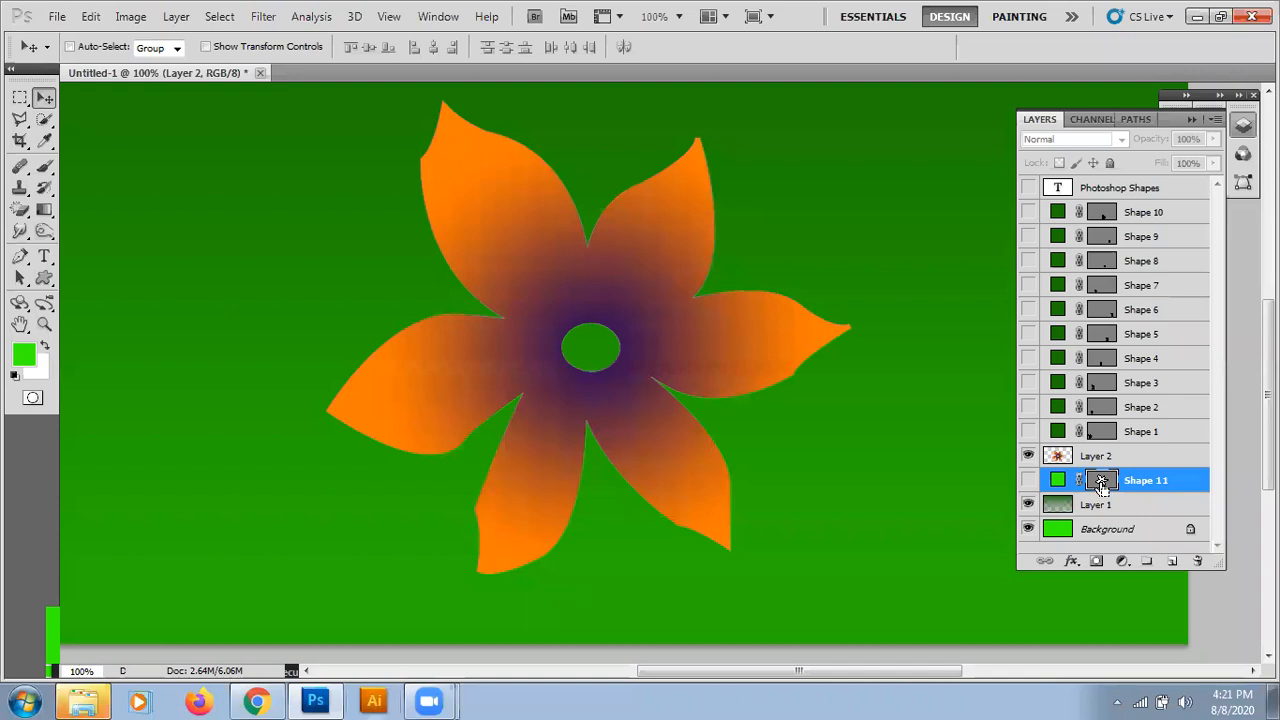
left_click(1103, 482, "ctrl")
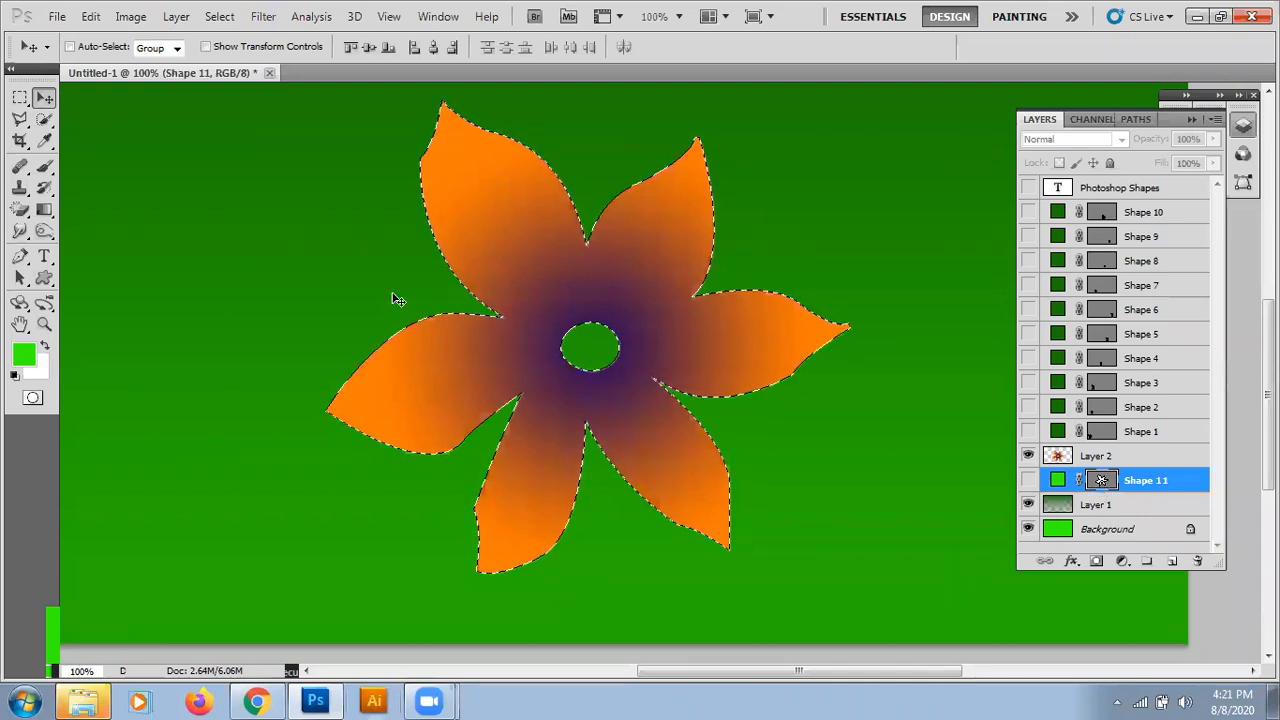
key("ctrl+d")
left_click_drag(437, 306, 228, 289)
left_click_drag(397, 263, 438, 302)
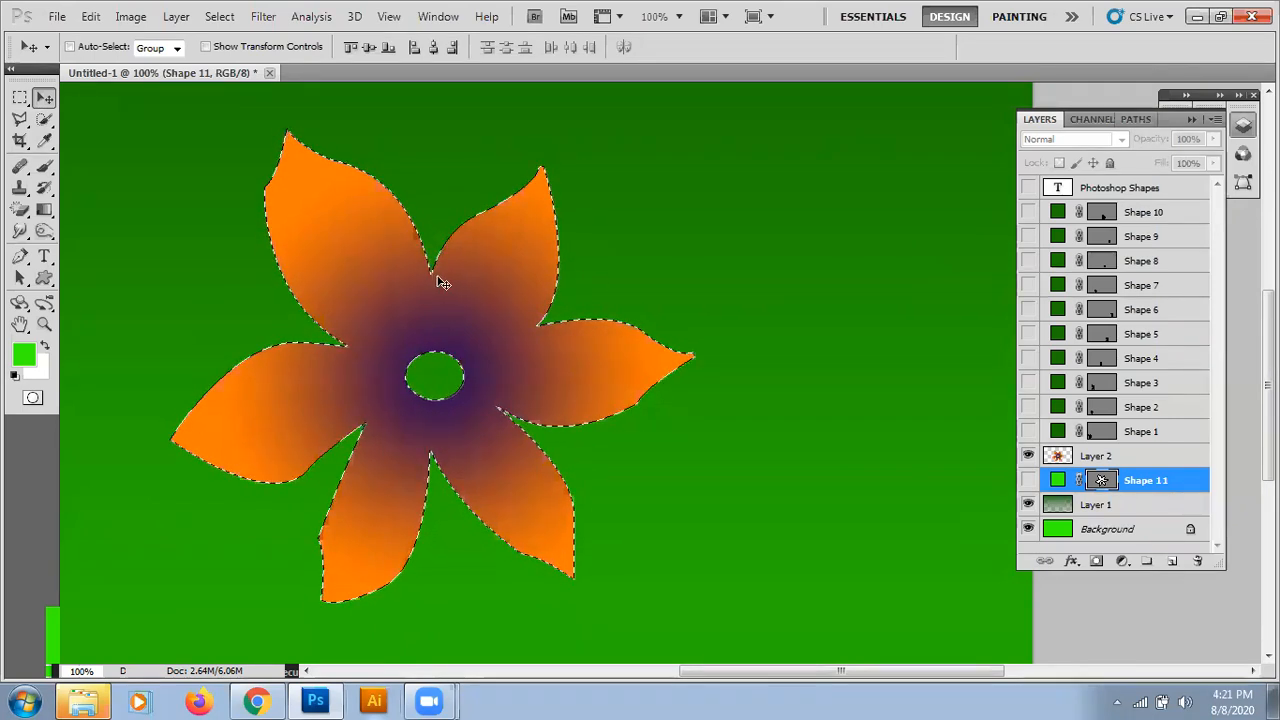
Transform the selection itself, scaling it proportionally to about 52% and moving it to the upper right of the orange flower
left_click(219, 17)
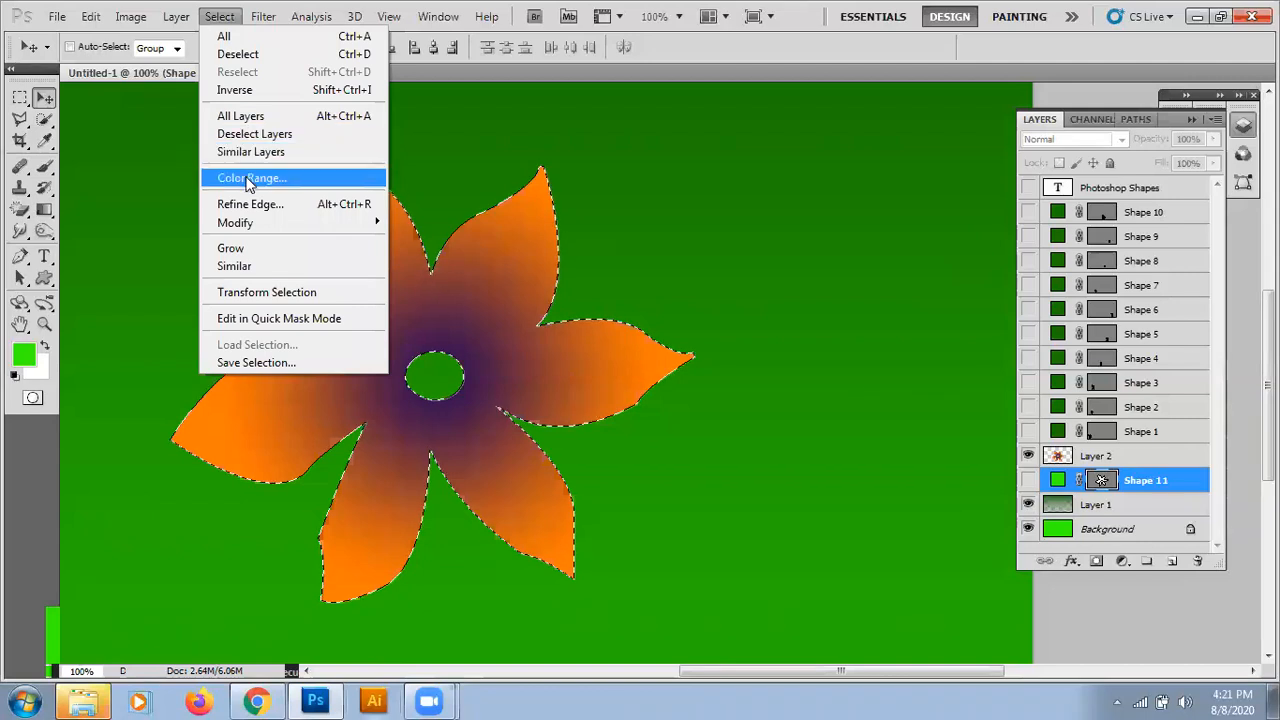
left_click(251, 293)
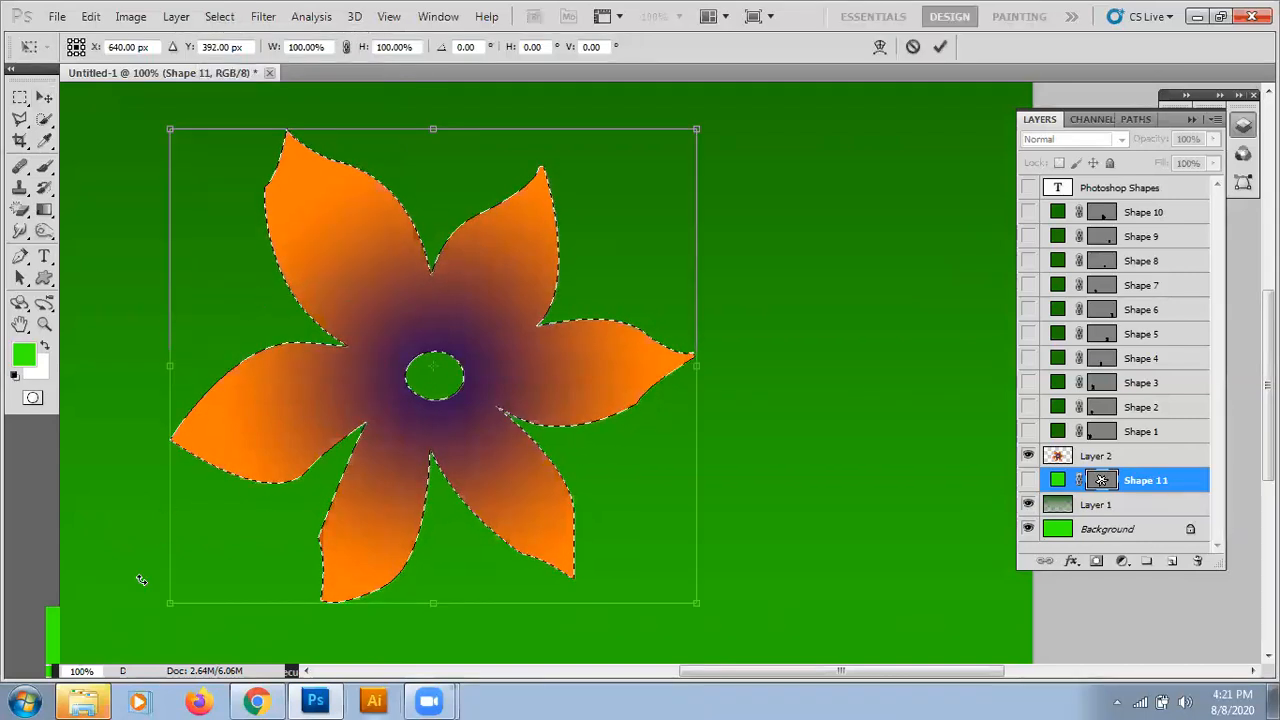
left_click_drag(170, 603, 428, 370)
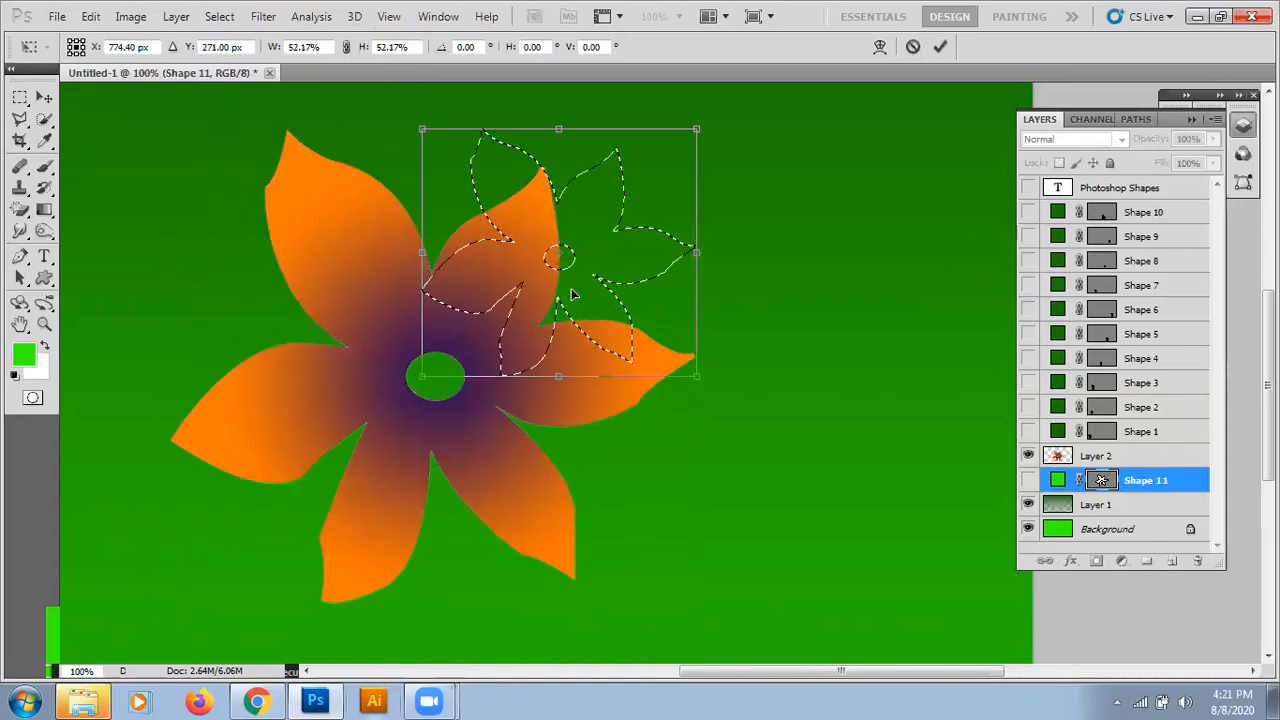
left_click_drag(631, 254, 774, 229)
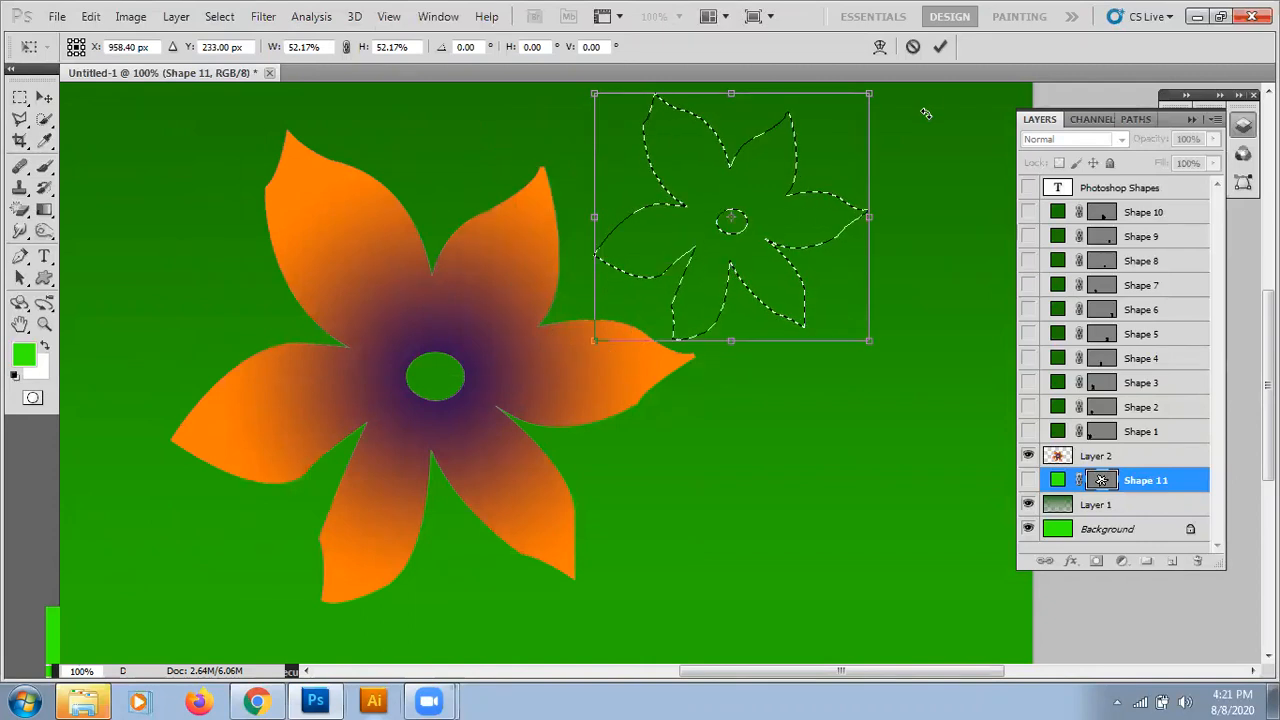
left_click(942, 48)
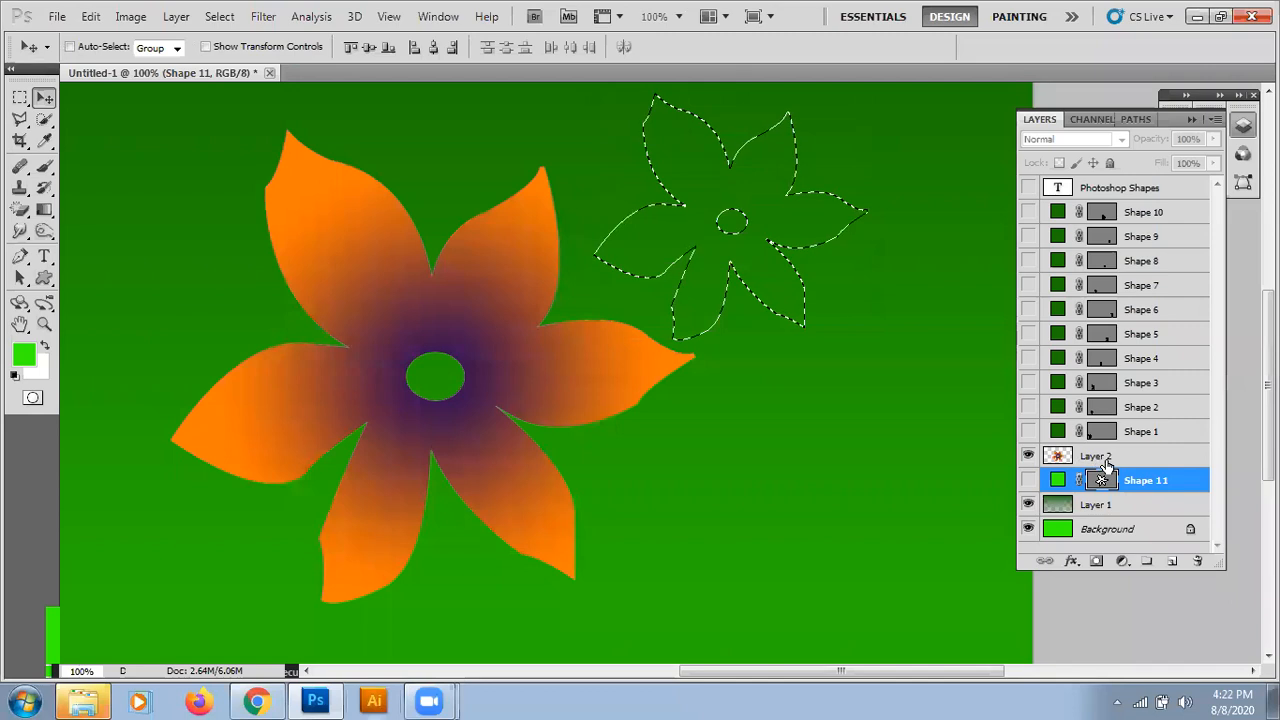
Add a new layer above Shape 11 and choose the Red, Green preset for the Gradient tool
left_click(1171, 562)
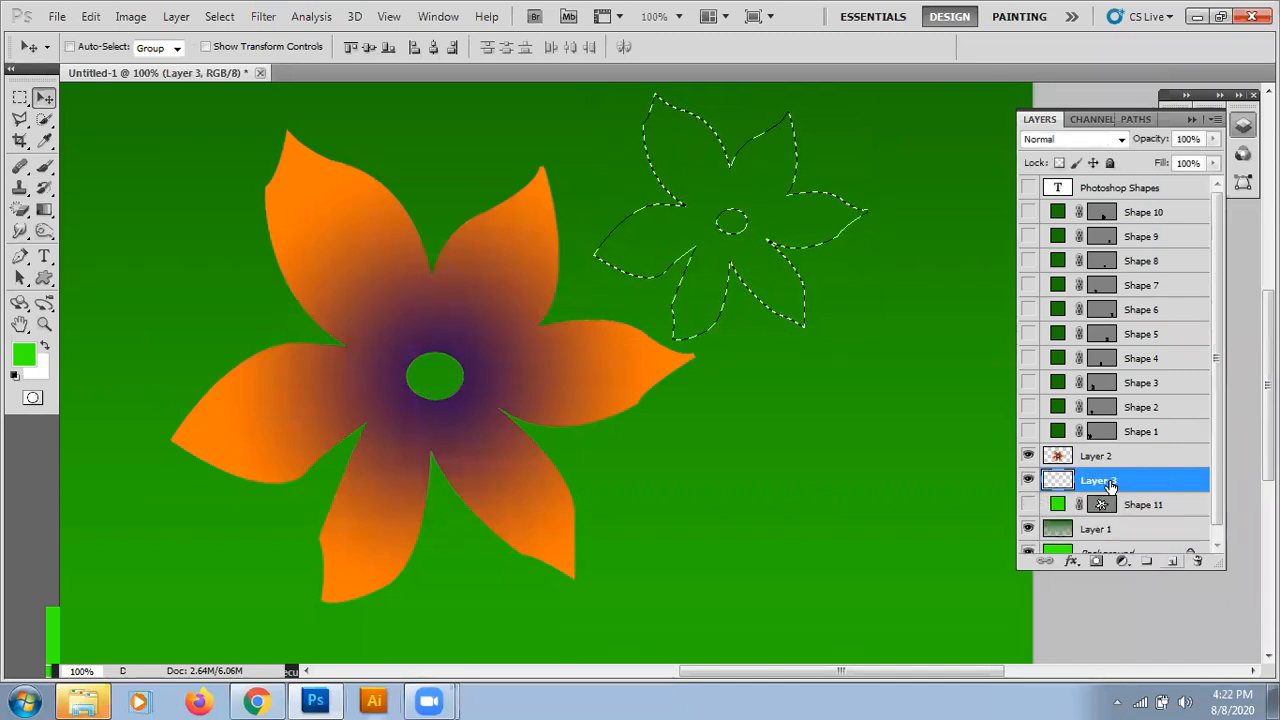
left_click(44, 212)
left_click(108, 48)
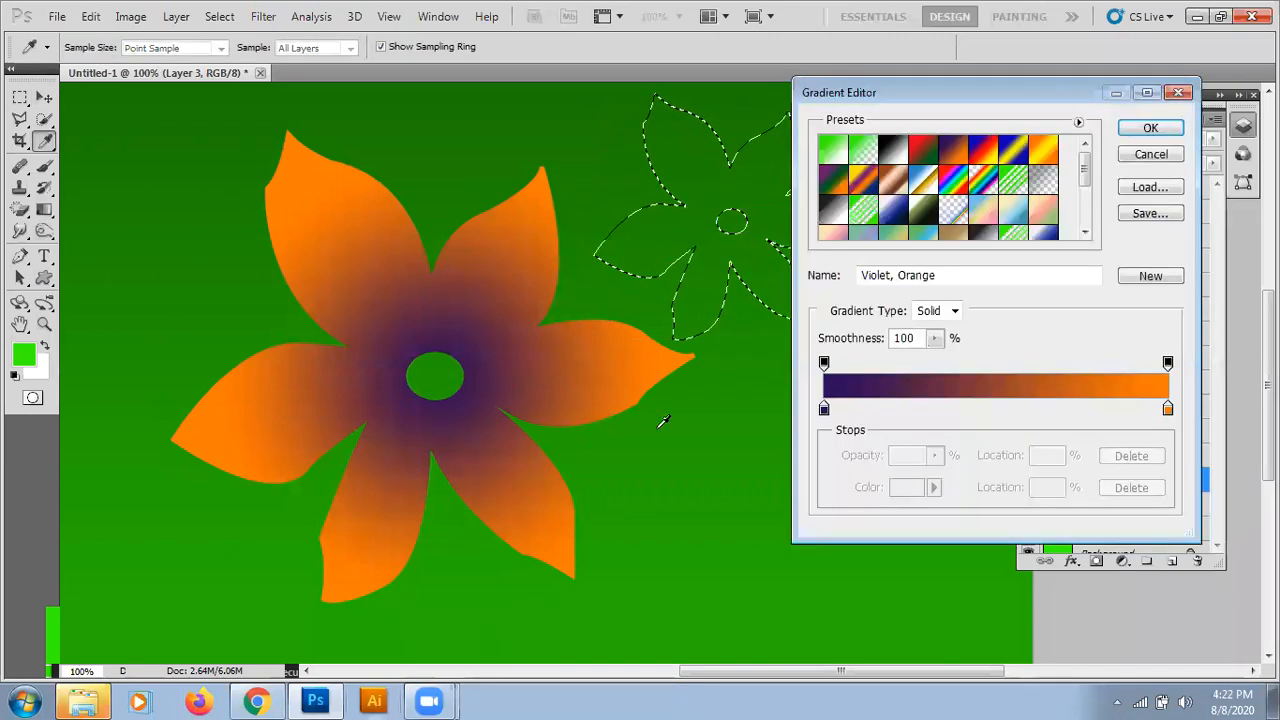
left_click(929, 160)
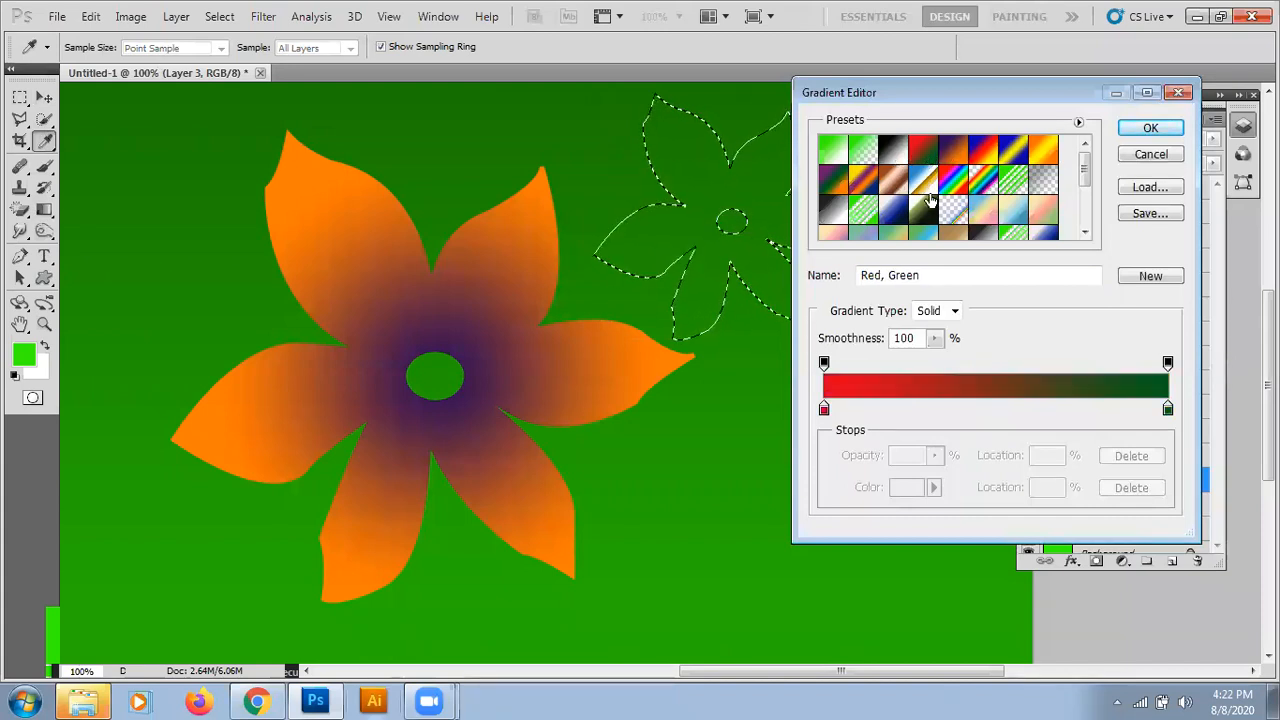
left_click(1148, 131)
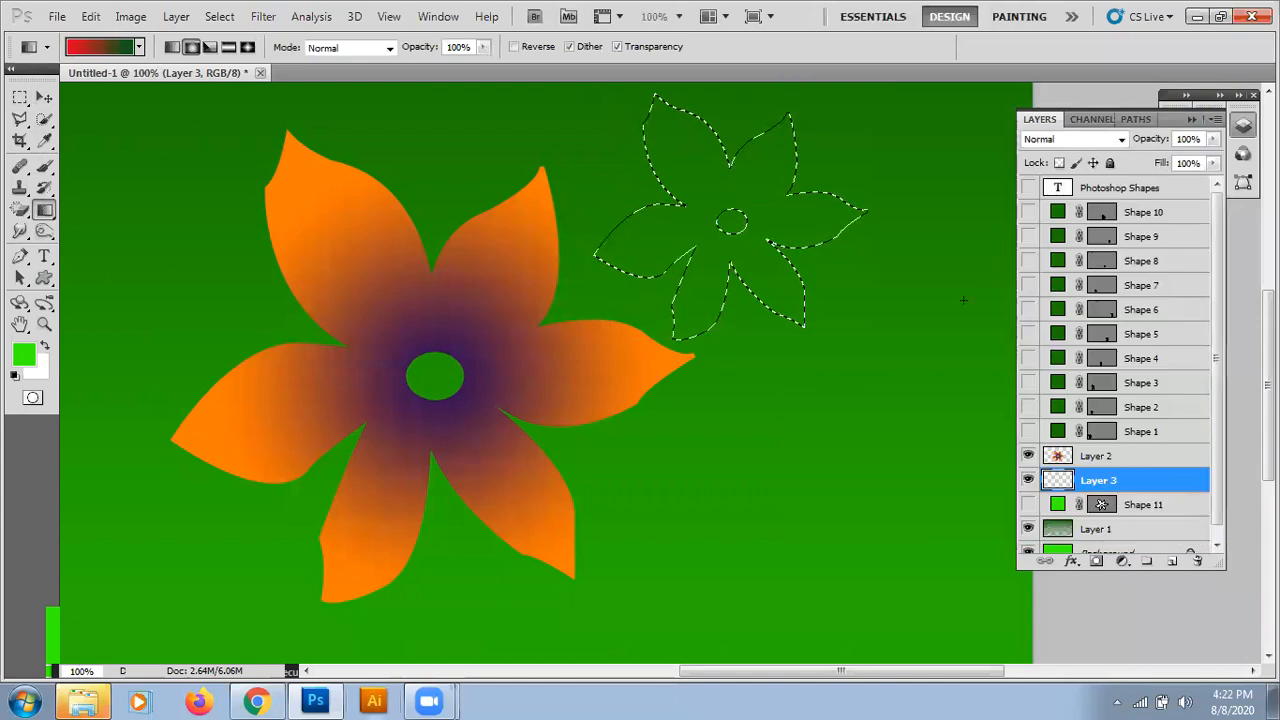
Try linear and angle gradient fills in the small flower selection and undo them
left_click(172, 47)
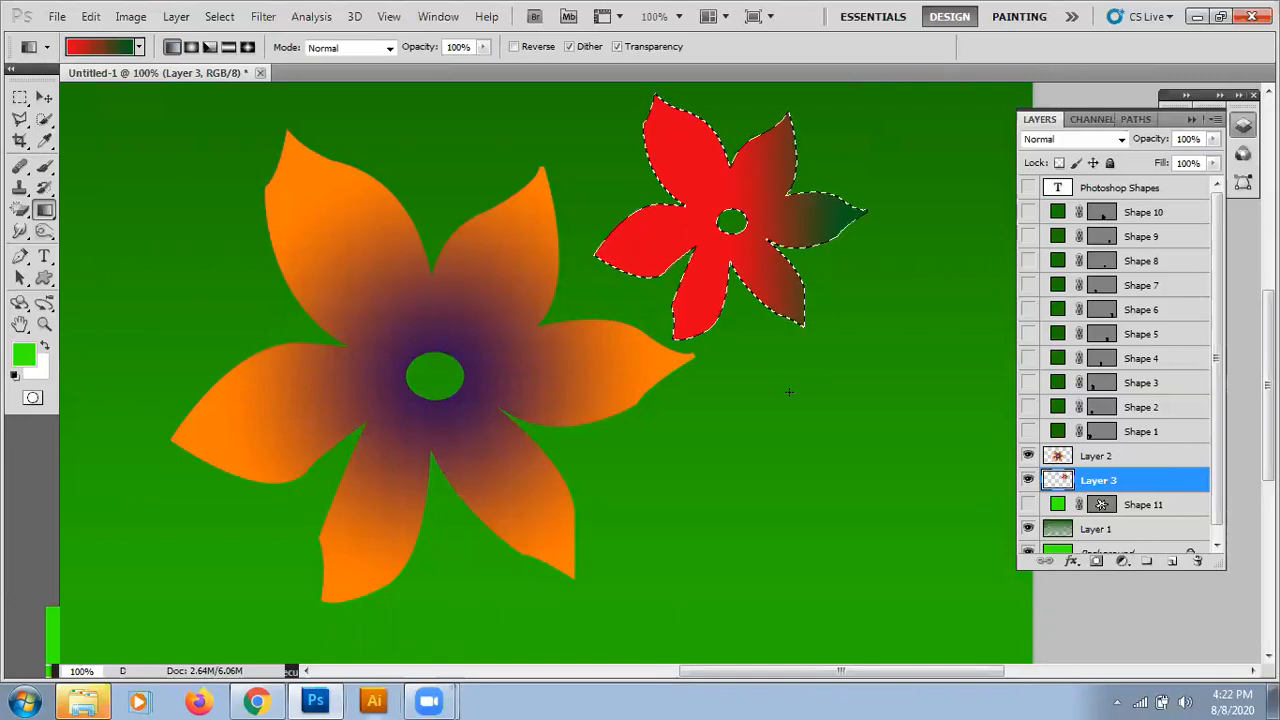
left_click(208, 47)
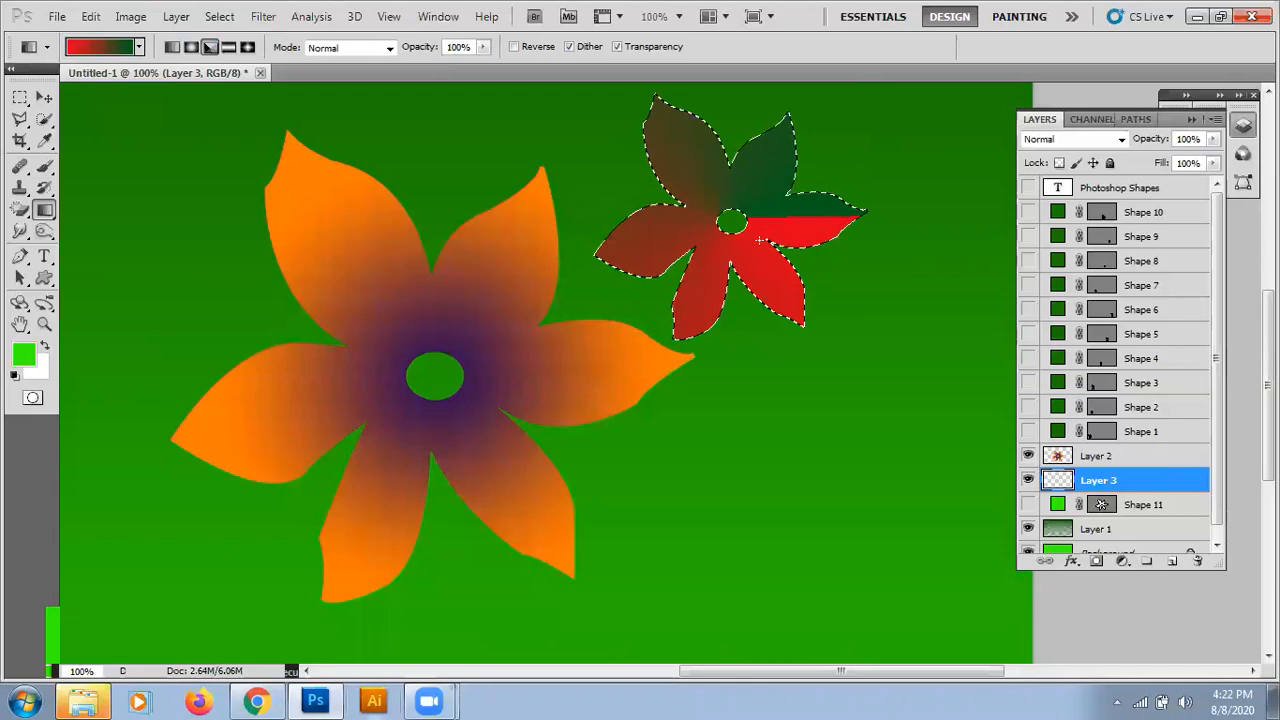
key("ctrl+z")
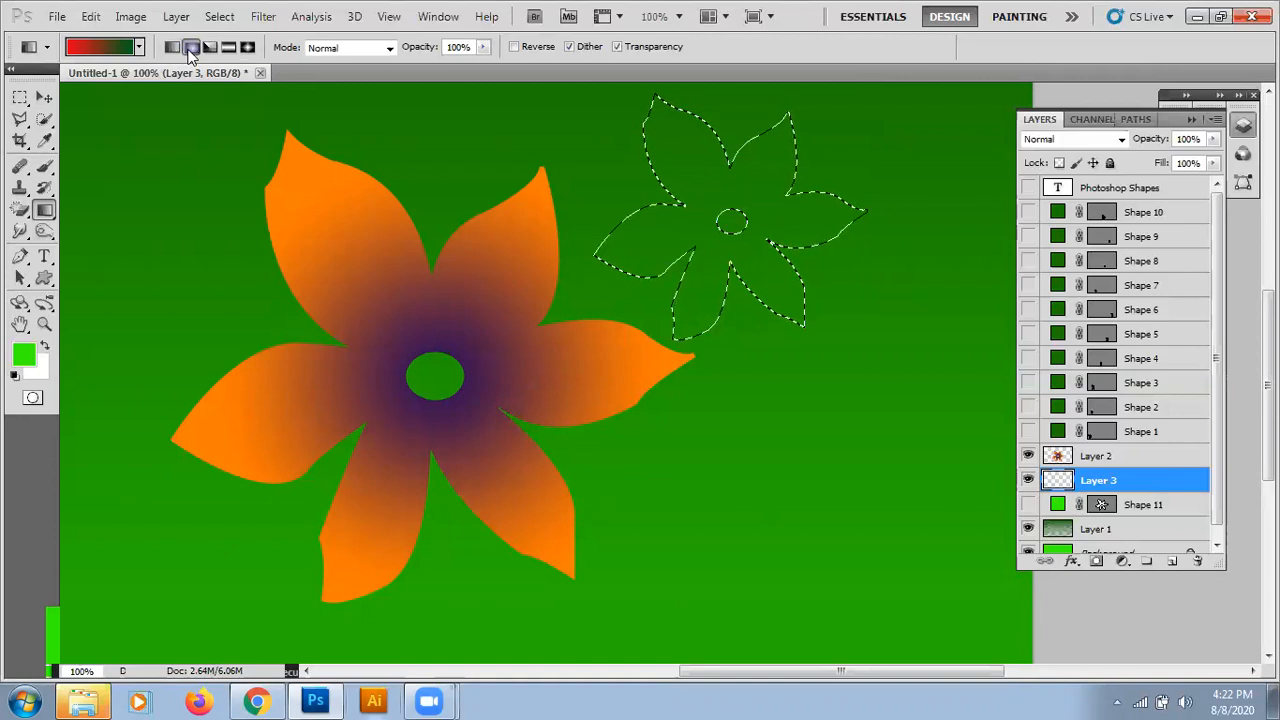
Fill the small flower selection with a radial red-to-green gradient from its centre to the upper-left petal, and deselect
left_click_drag(730, 215, 668, 126)
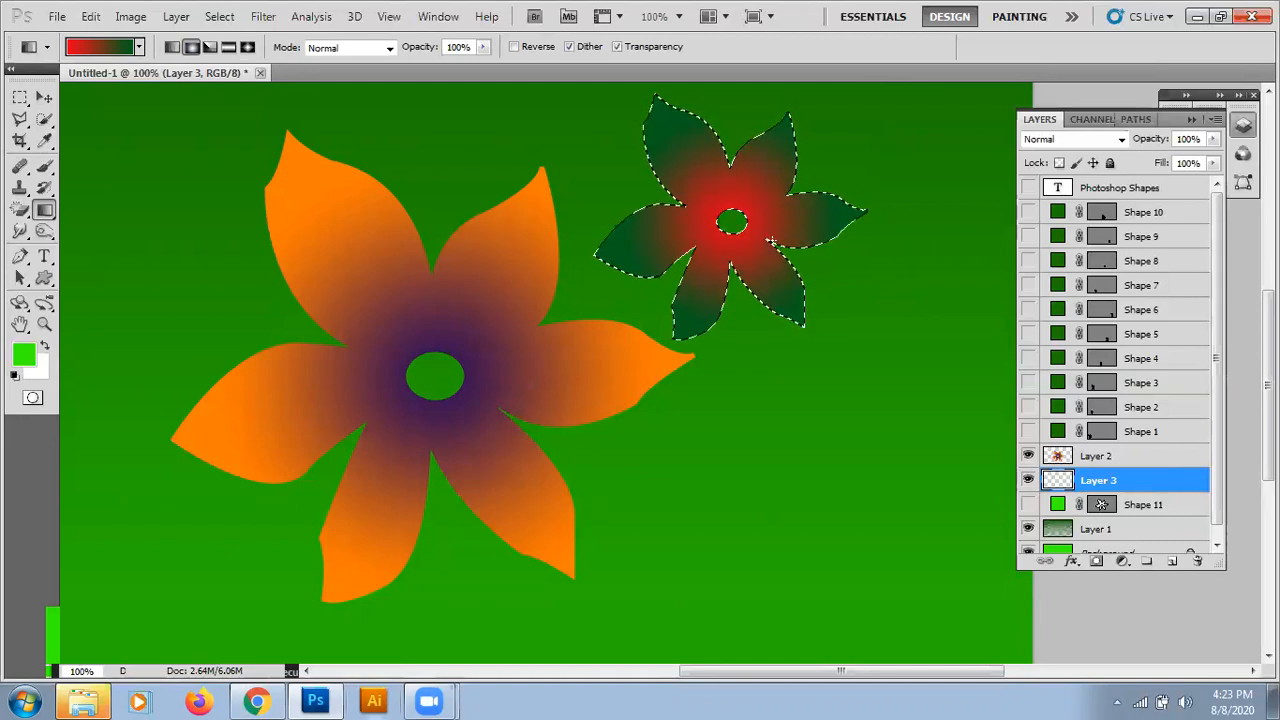
key("ctrl+d")
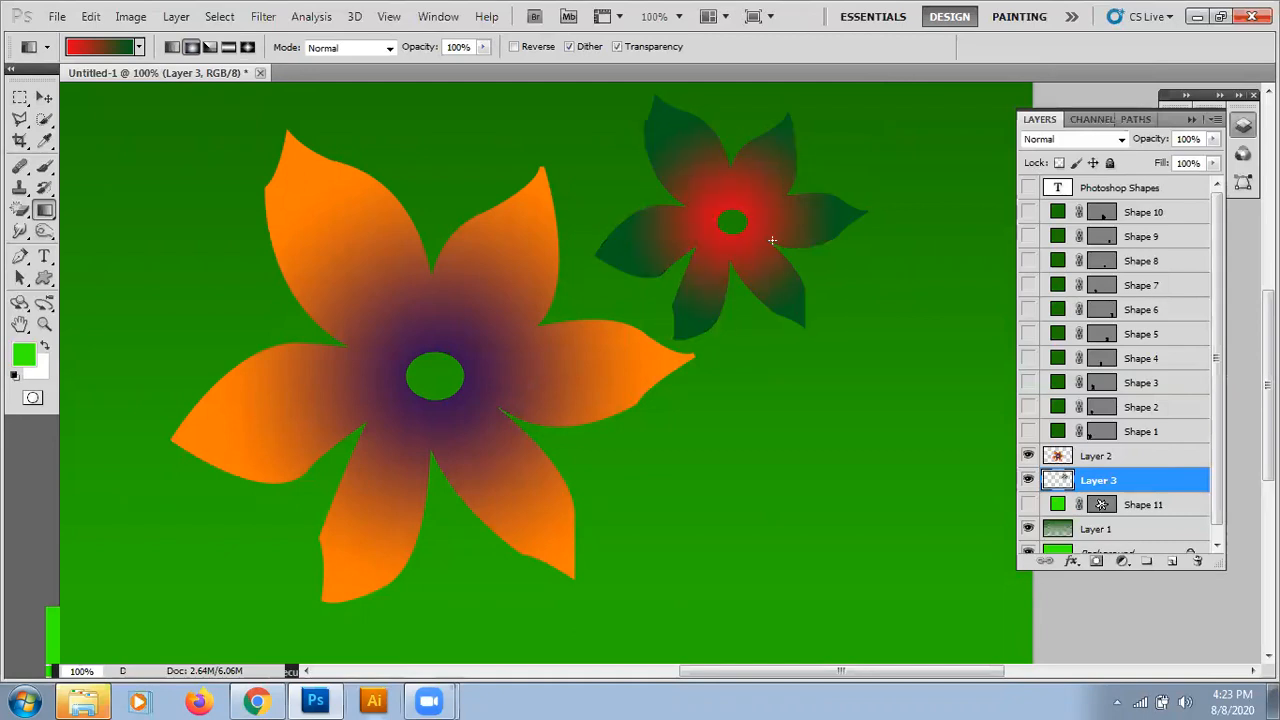
Duplicate the small red and green flower's layer, Layer 3, four times
left_click(43, 98)
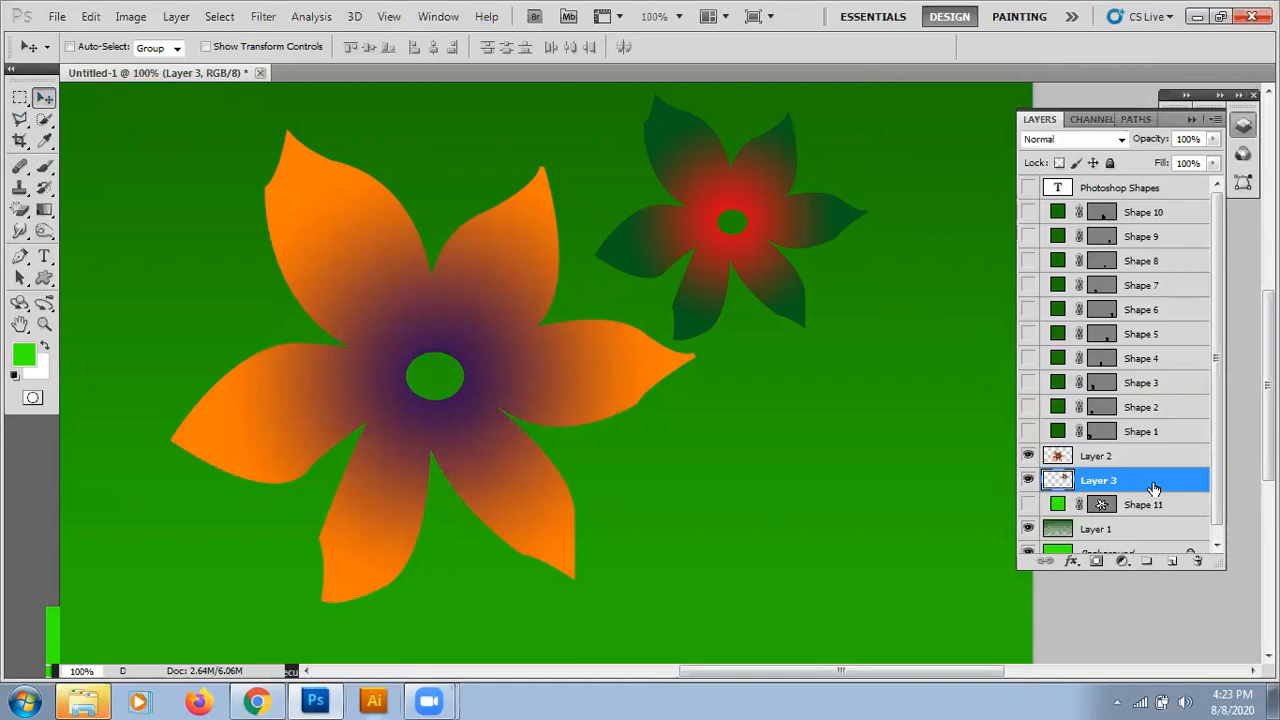
key("ctrl+j")
key("ctrl+j")
key("ctrl+j")
key("ctrl+j")
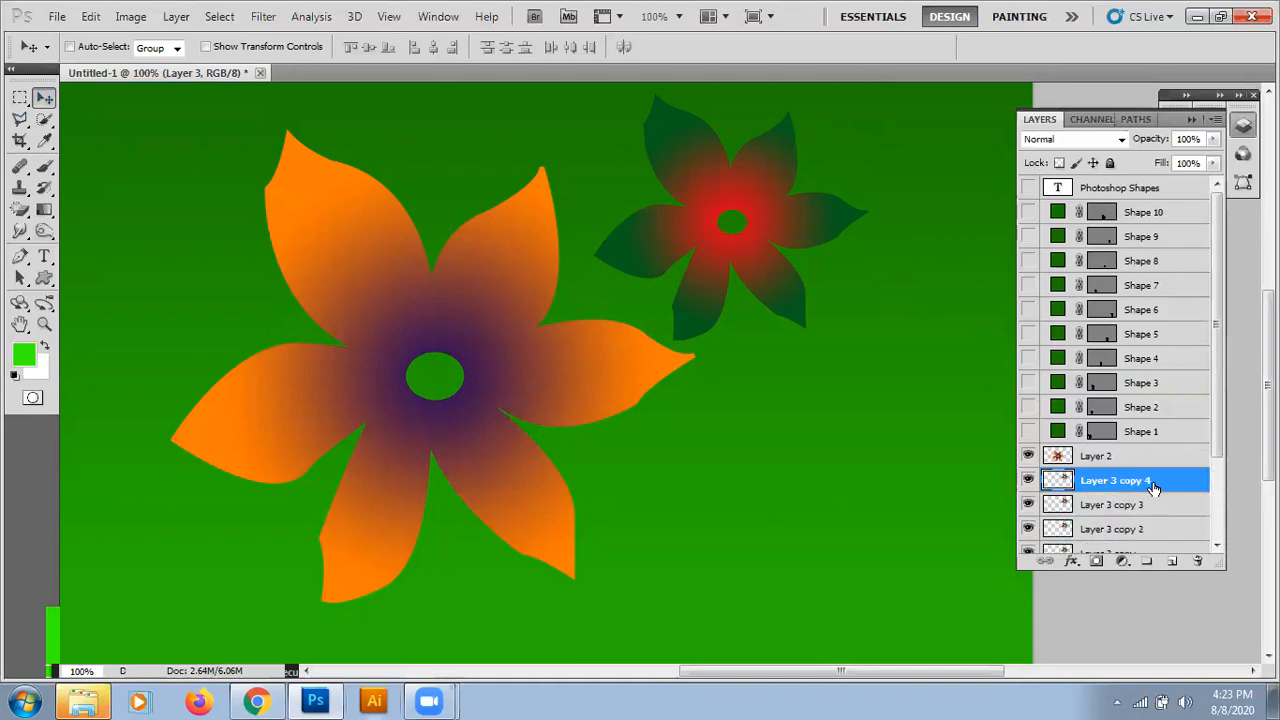
Place the Layer 3 copy 4 flower at the lower right of the orange flower and the Layer 3 copy 3 flower below it
left_click_drag(783, 265, 740, 473)
left_click(1110, 505)
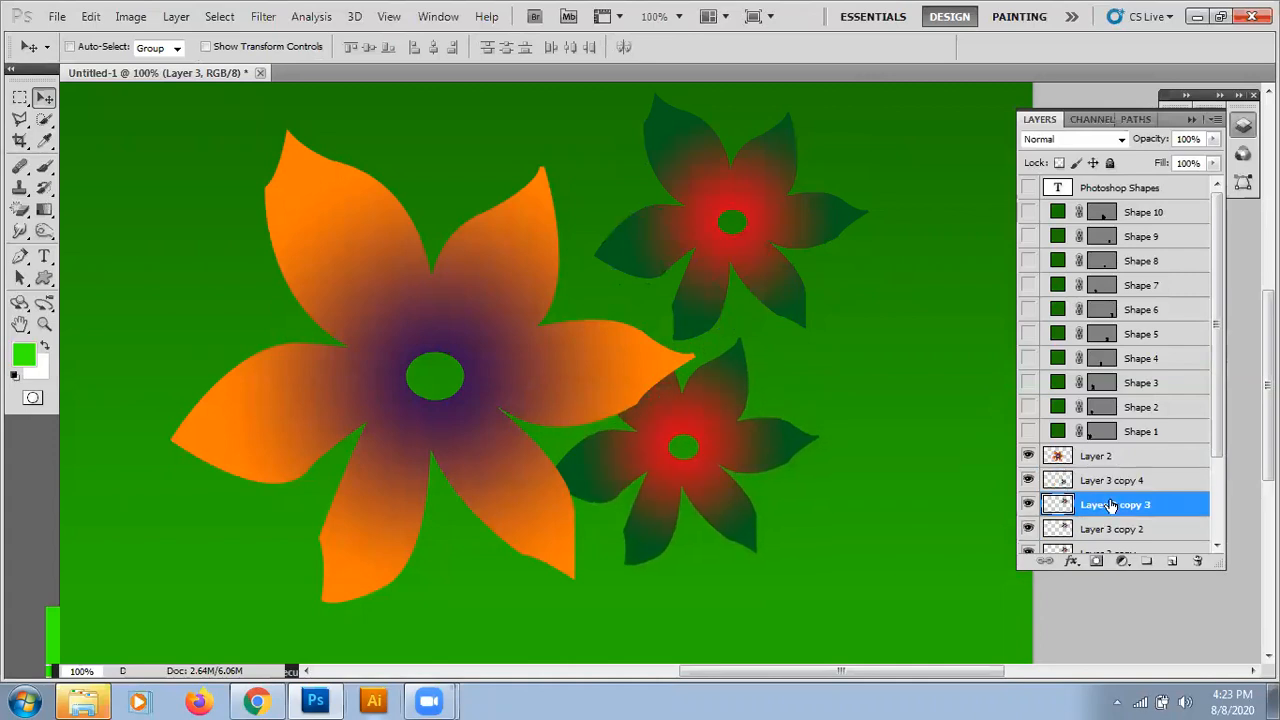
left_click_drag(763, 240, 489, 582)
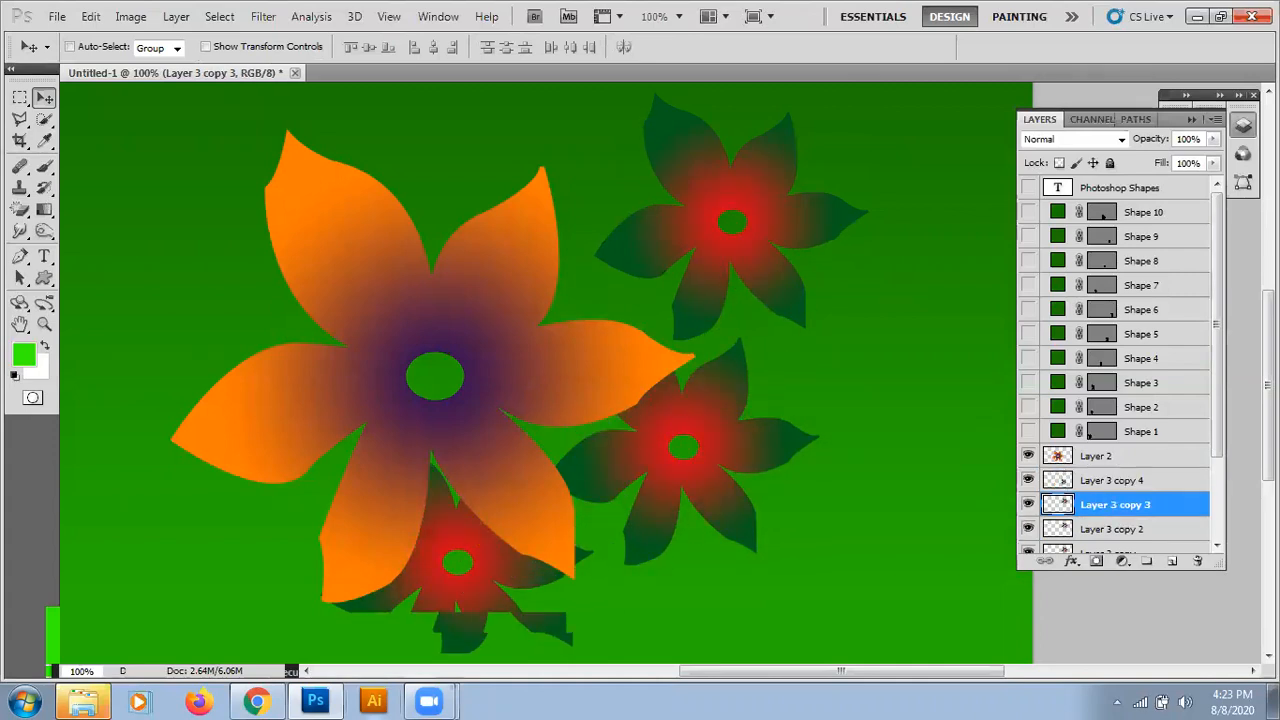
left_click(1130, 482)
left_click_drag(812, 258, 748, 299)
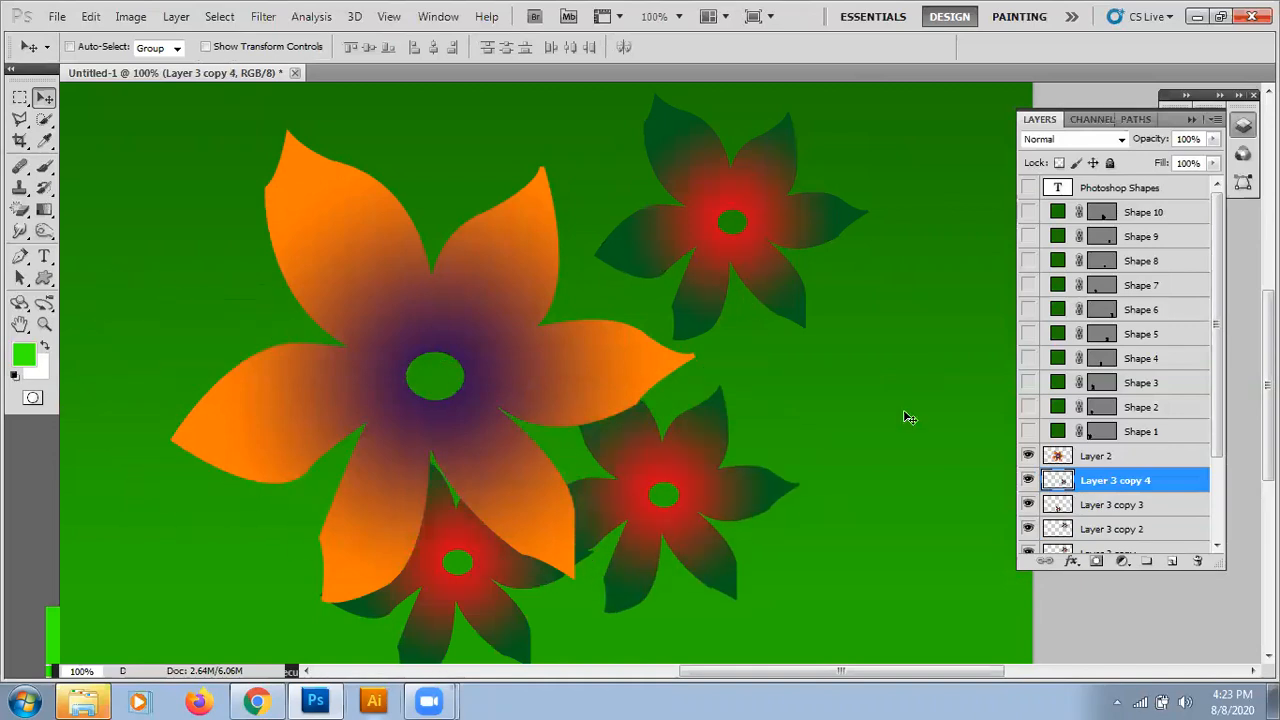
Shift the large orange flower slightly up and right, and move the Layer 3 copy flower to its upper left
left_click(1098, 455)
left_click_drag(723, 256, 800, 223)
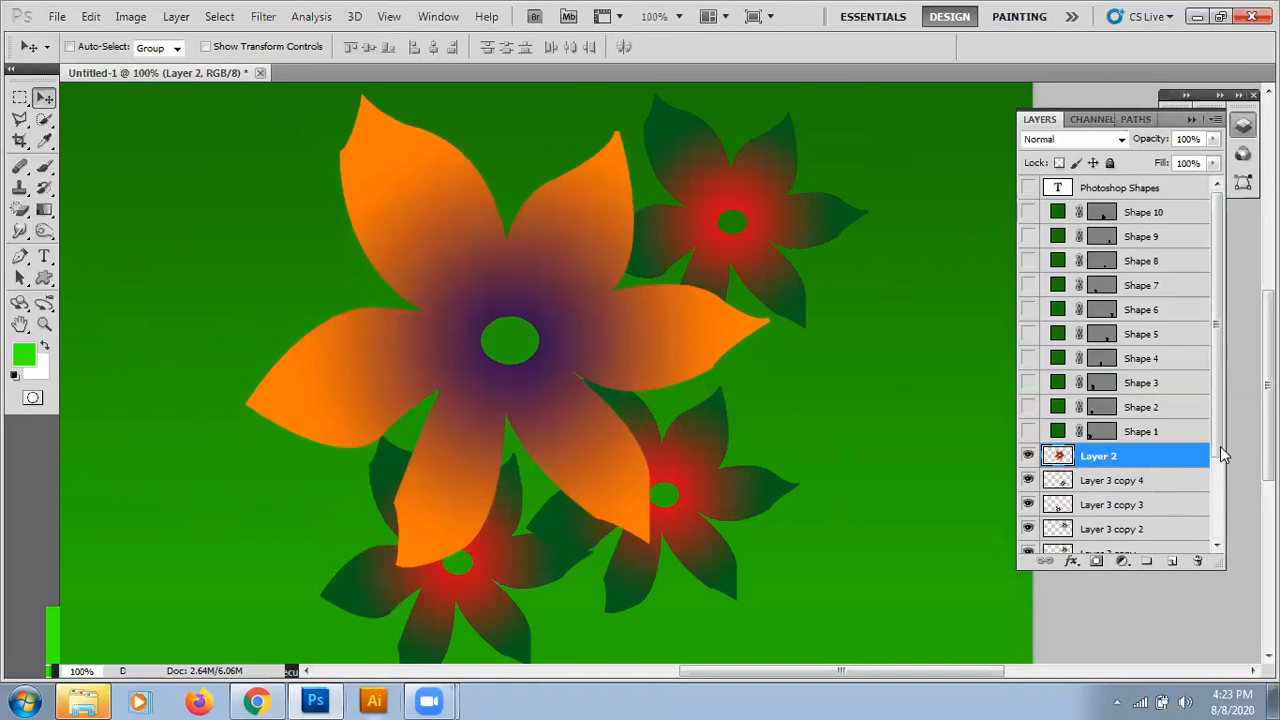
scroll(1220, 455, "down", 4)
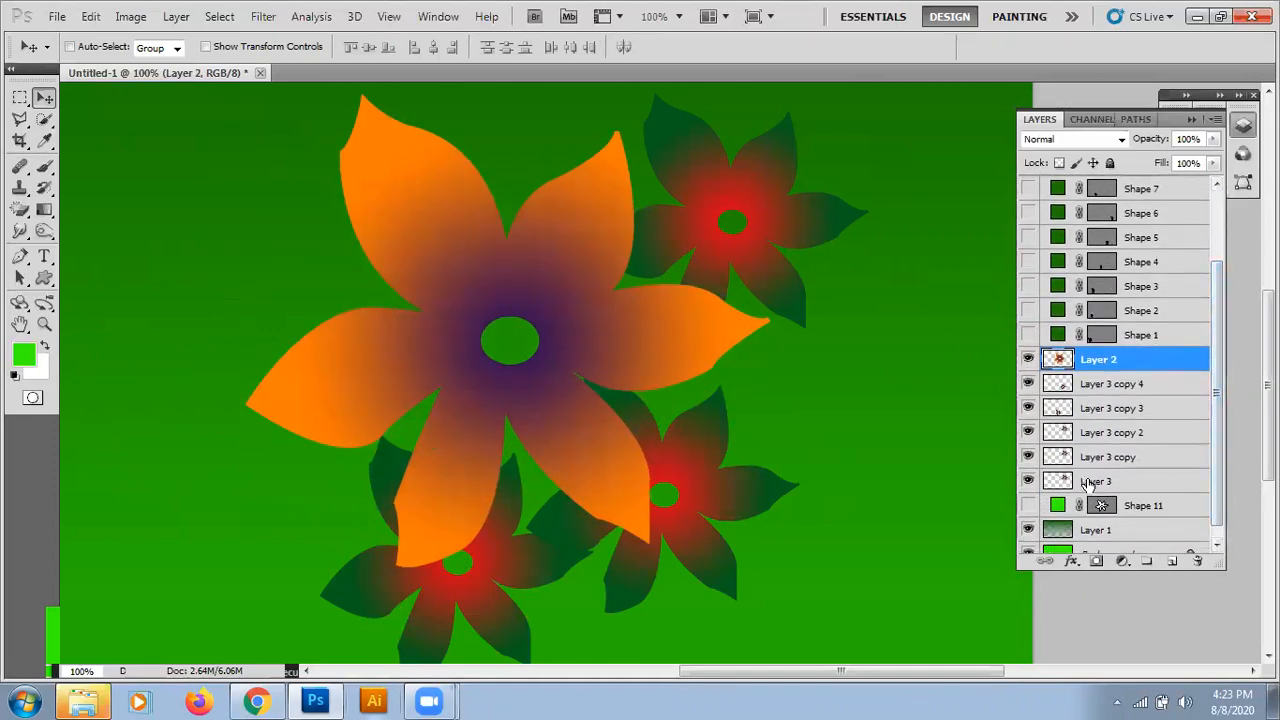
left_click(1090, 482)
left_click(1092, 458)
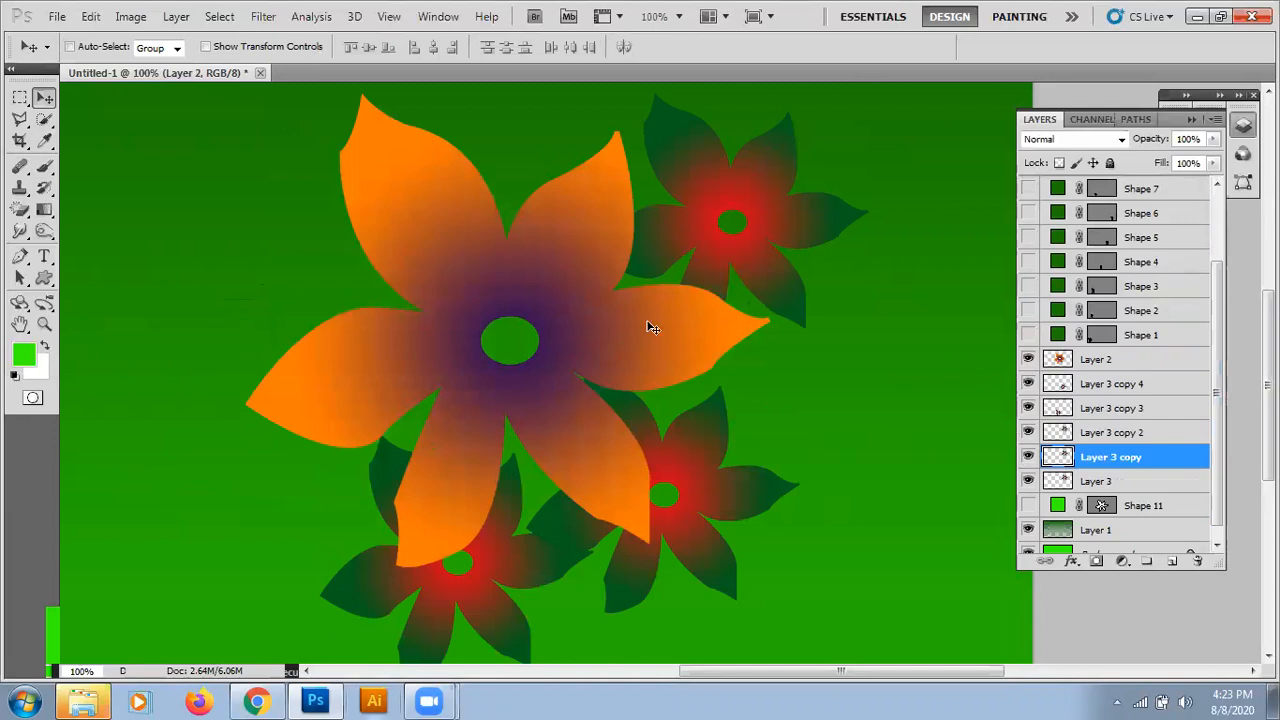
left_click_drag(682, 252, 254, 270)
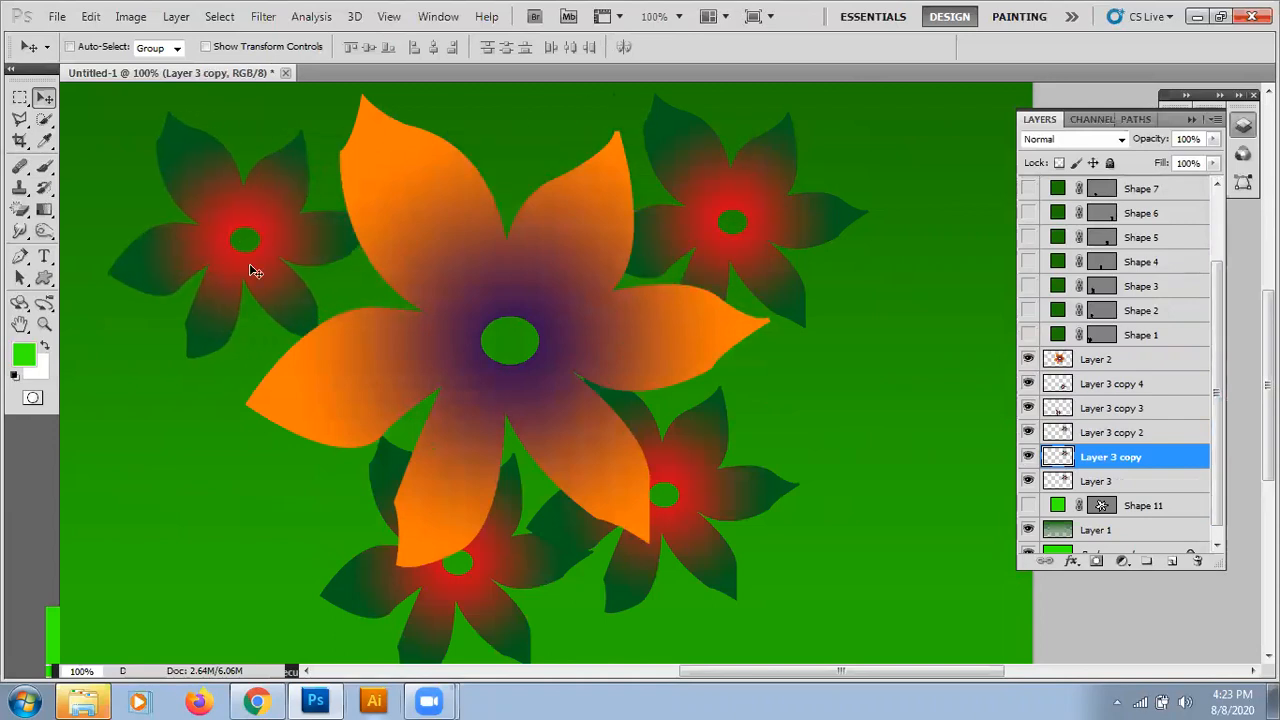
Move the Layer 3 copy 2 flower to the lower left of the orange flower, and fit the whole canvas in view
left_click(1094, 432)
left_click_drag(694, 245, 199, 497)
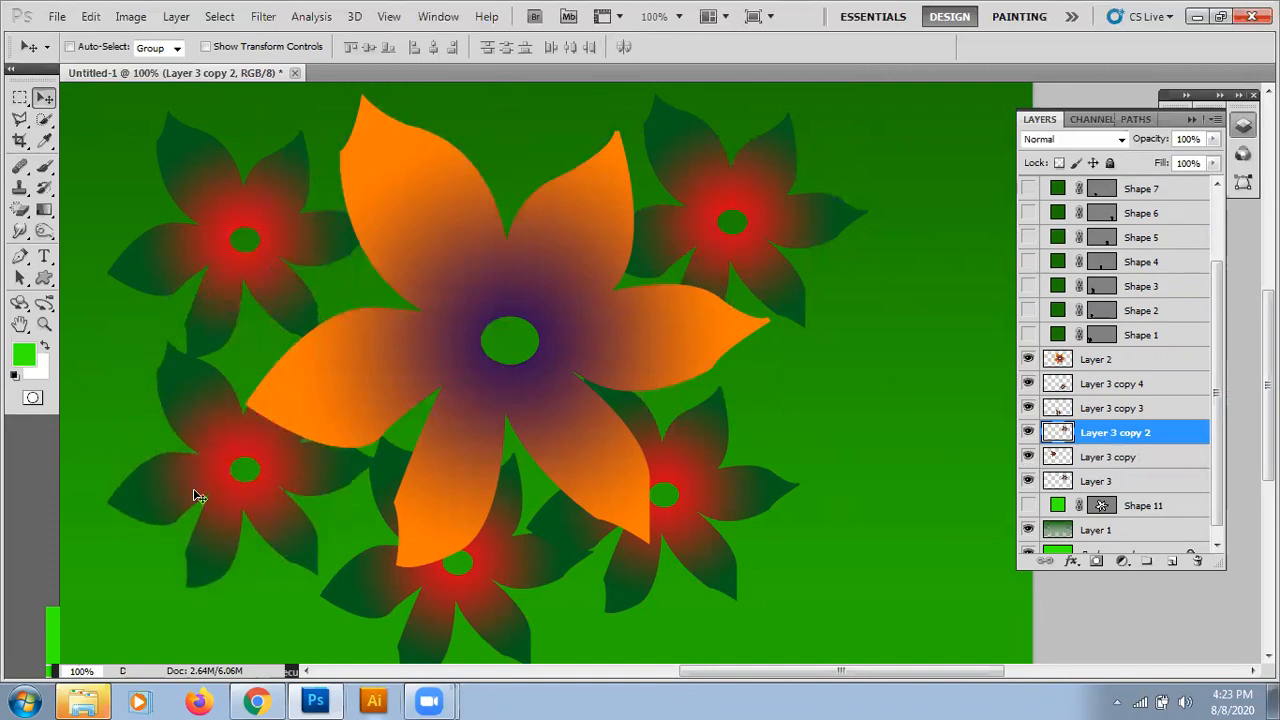
key("ctrl+0")
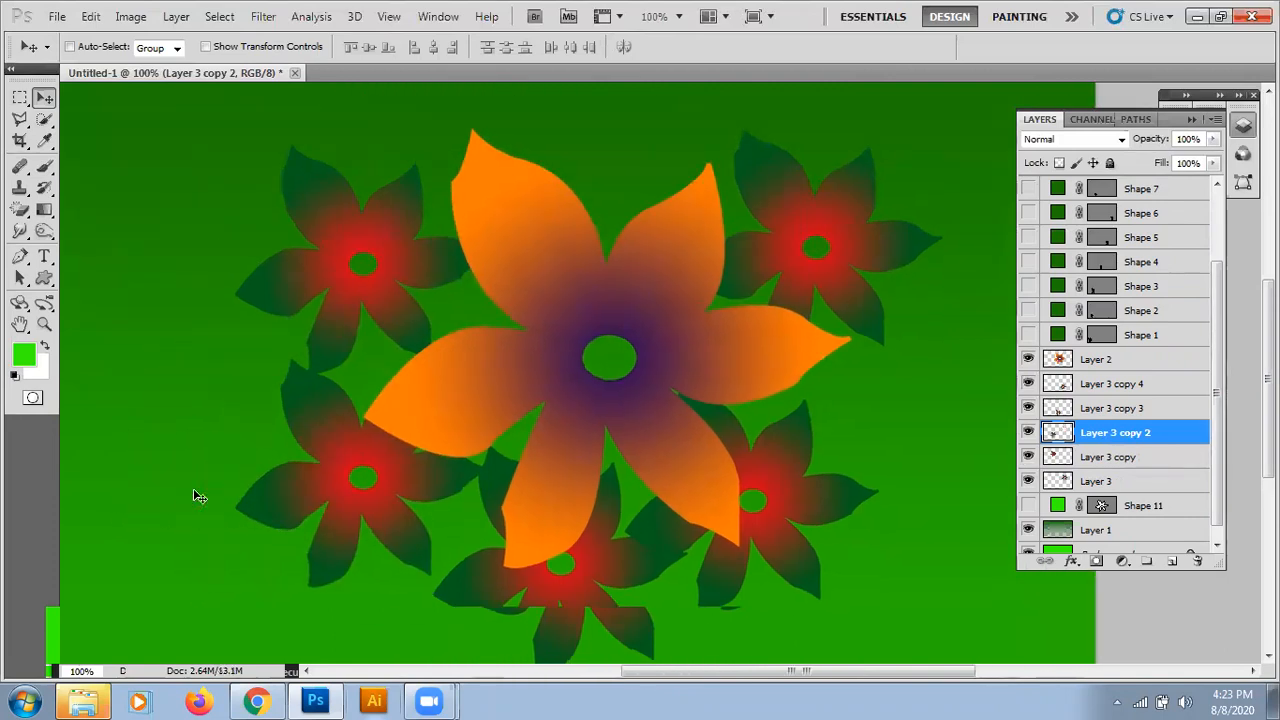
left_click(1192, 120)
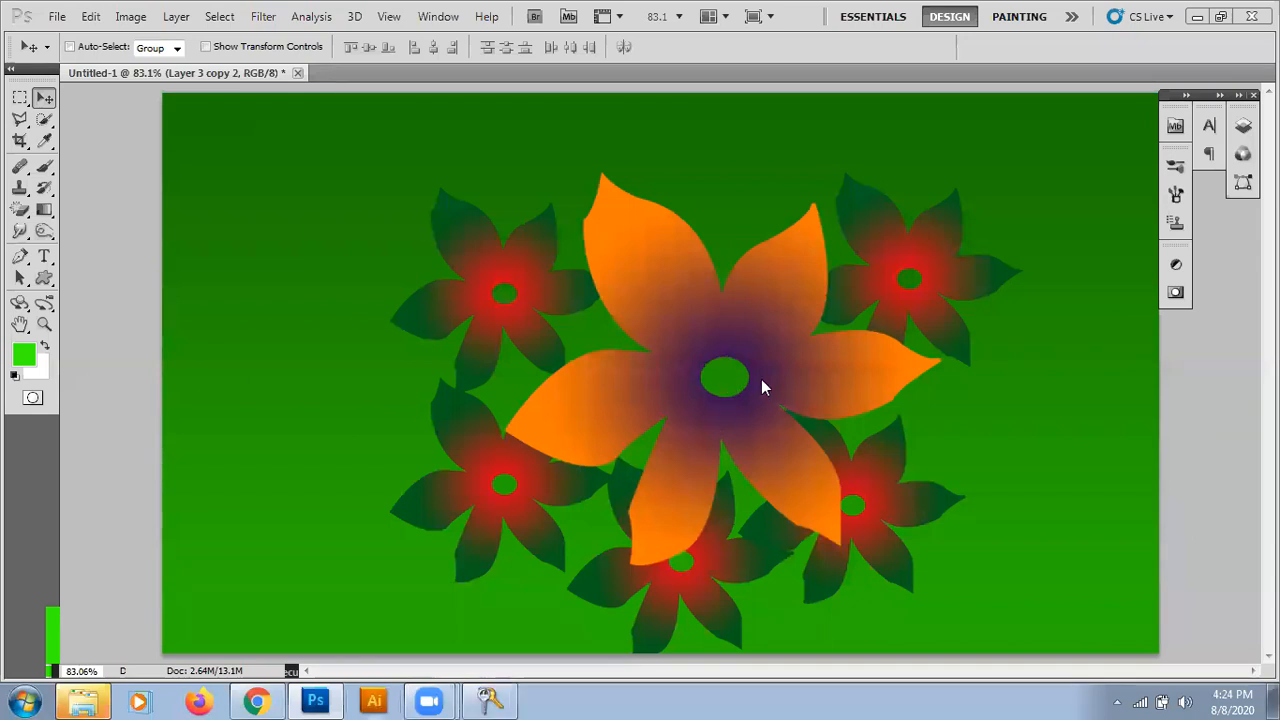
Make an elliptical selection closely around the green hole at the centre of the large orange flower
left_click(20, 97)
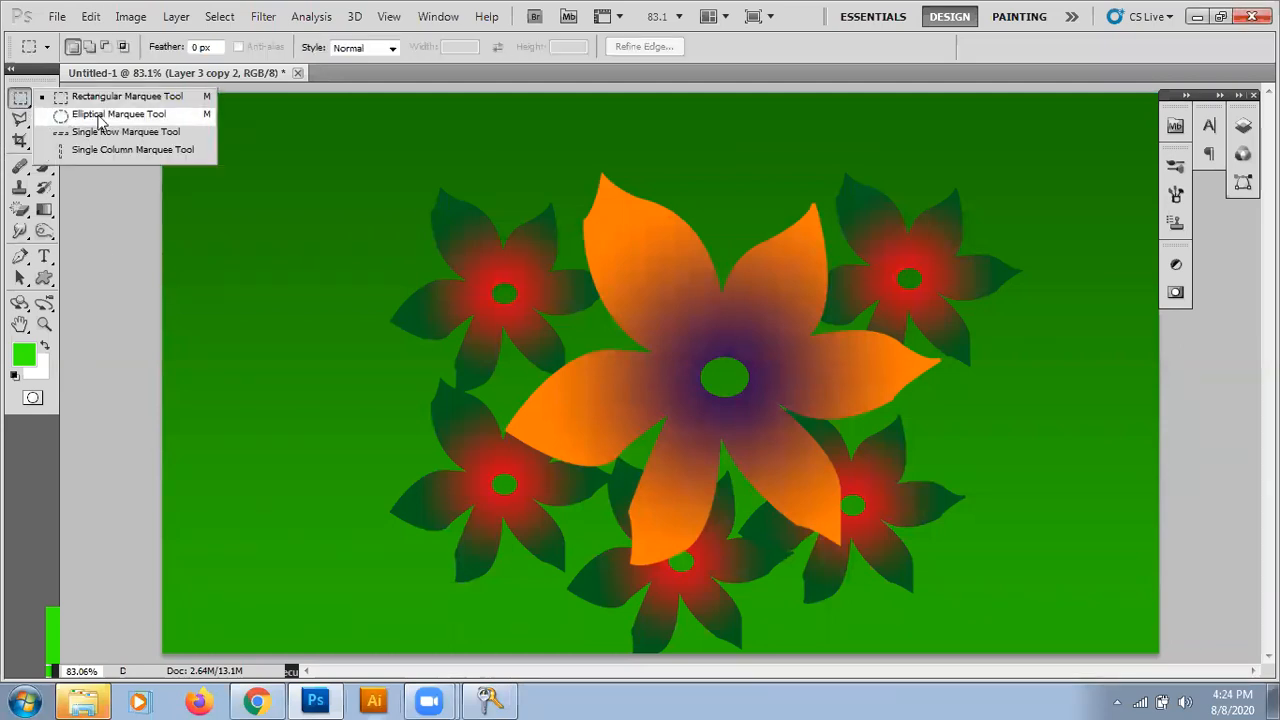
left_click(100, 120)
left_click(44, 278)
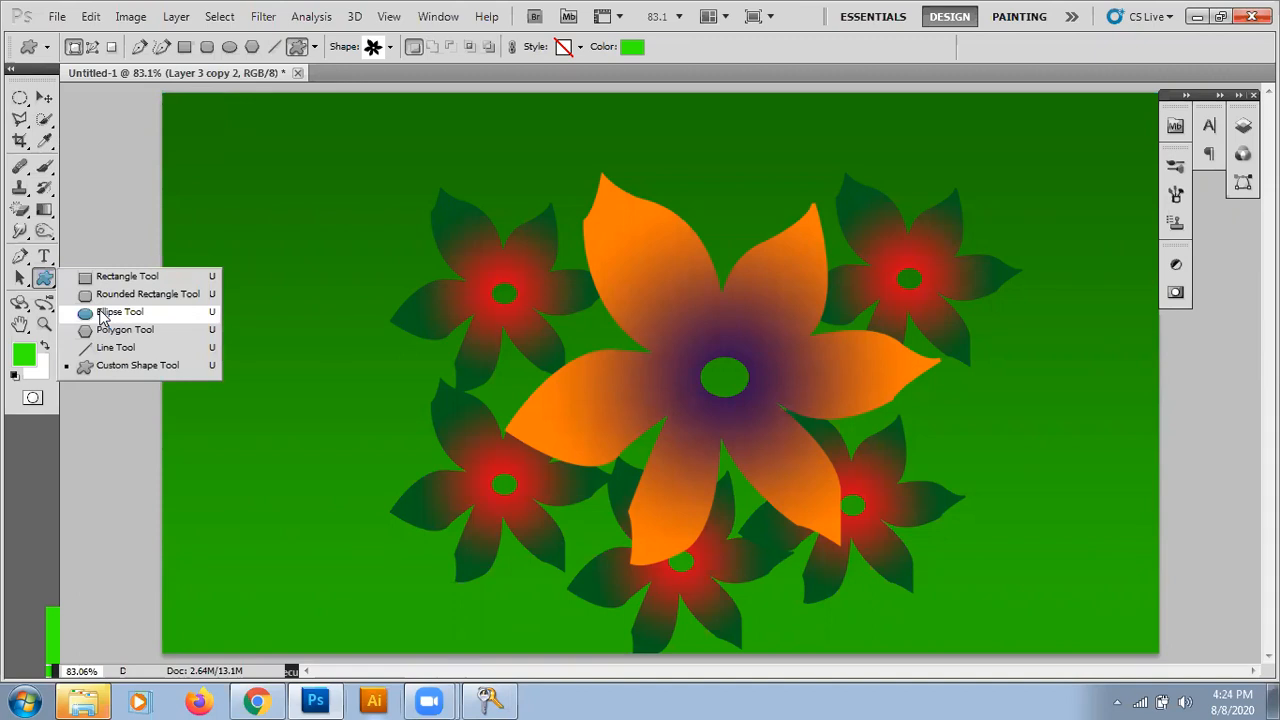
left_click(20, 99)
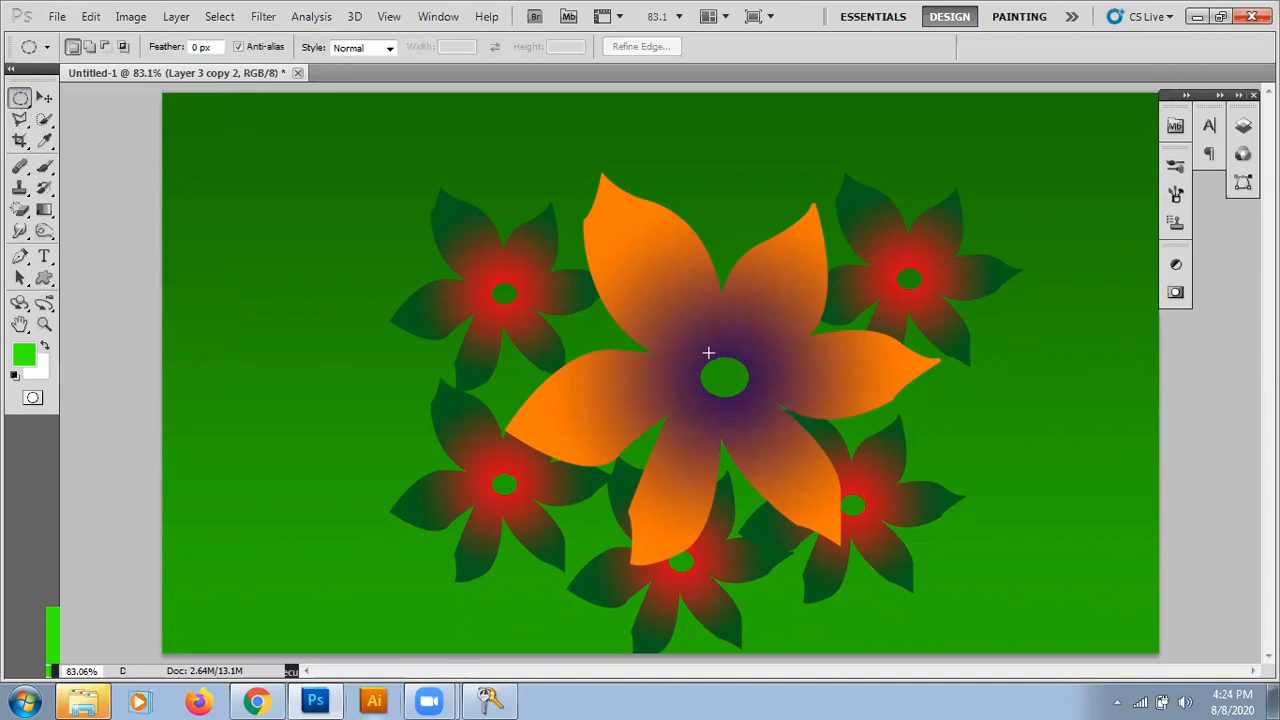
key("ctrl+plus")
key("ctrl+plus")
key("ctrl+plus")
key("ctrl+plus")
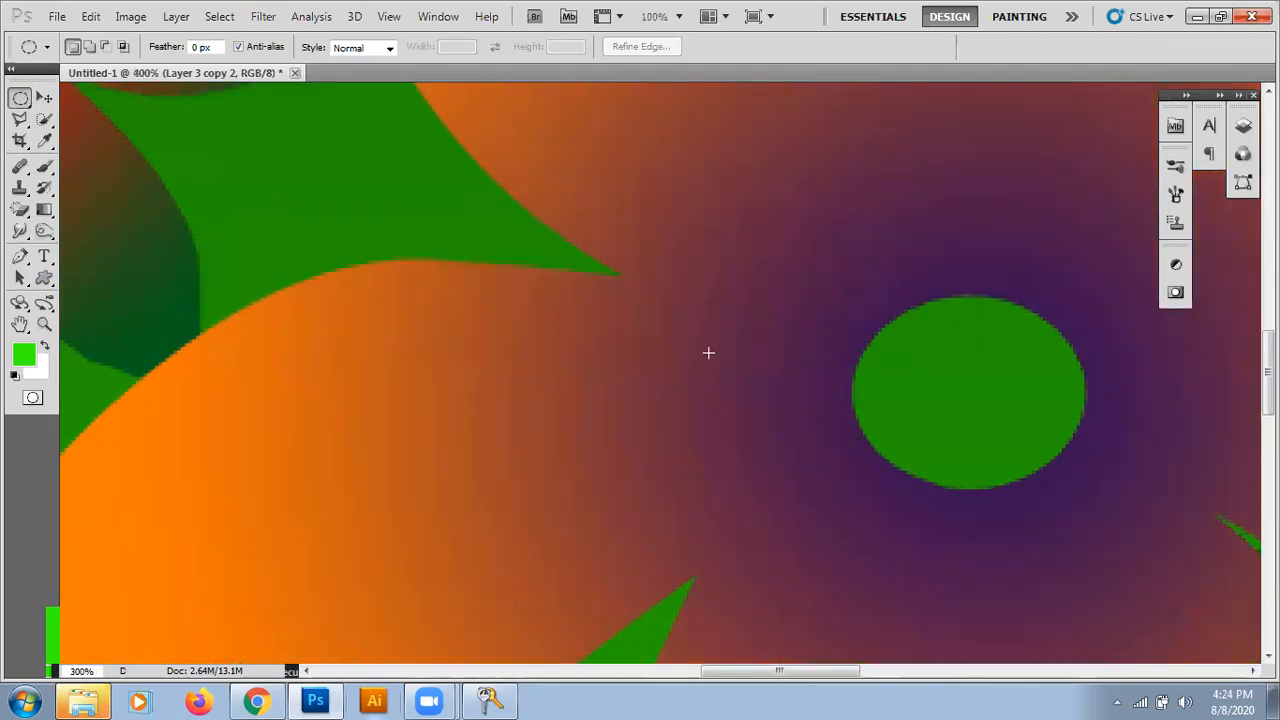
left_click_drag(923, 369, 583, 354)
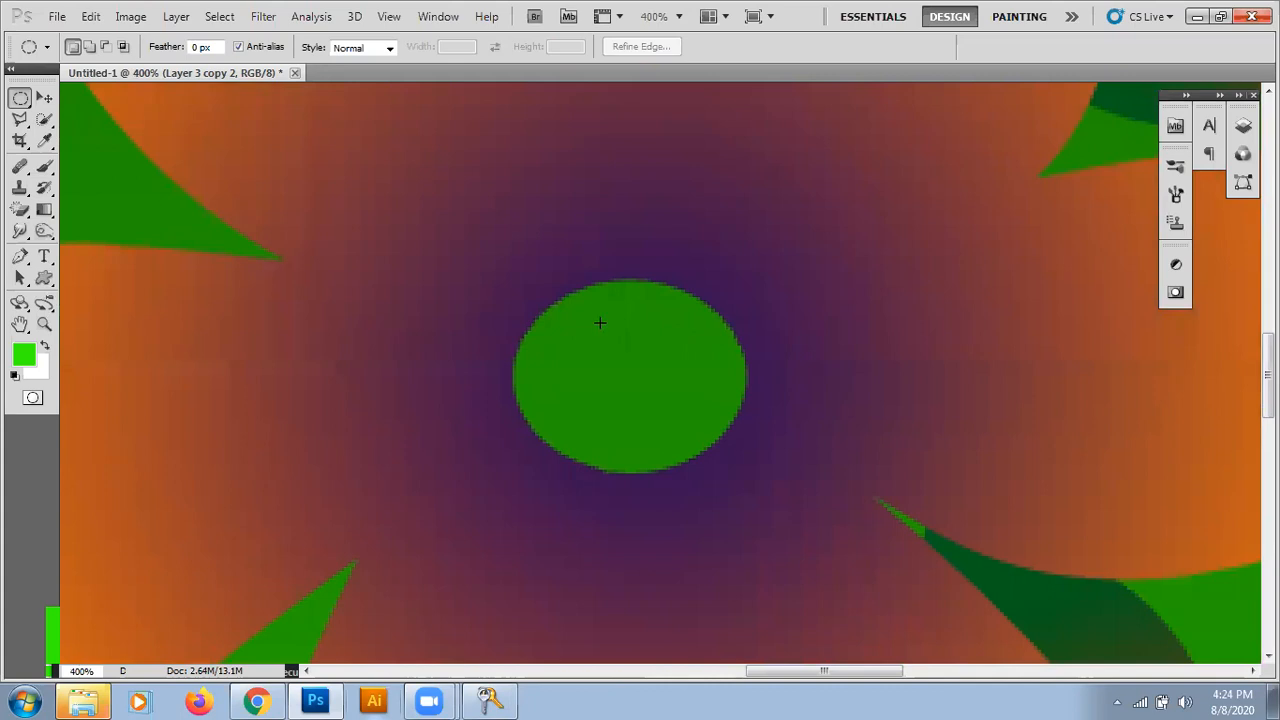
left_click_drag(744, 482, 746, 474)
left_click_drag(750, 474, 747, 471)
Fill the selected flower centre with dark purple sampled from its rim, on a new layer above Layer 3, and deselect
key("i")
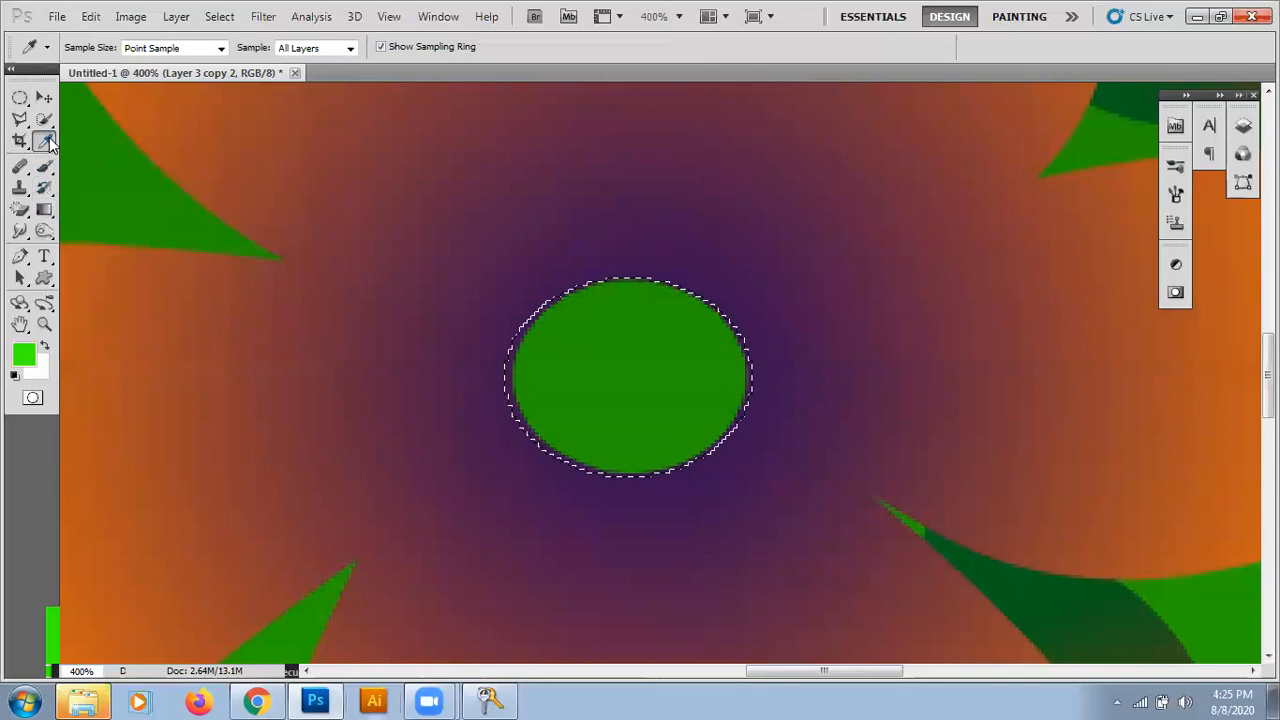
left_click(637, 268)
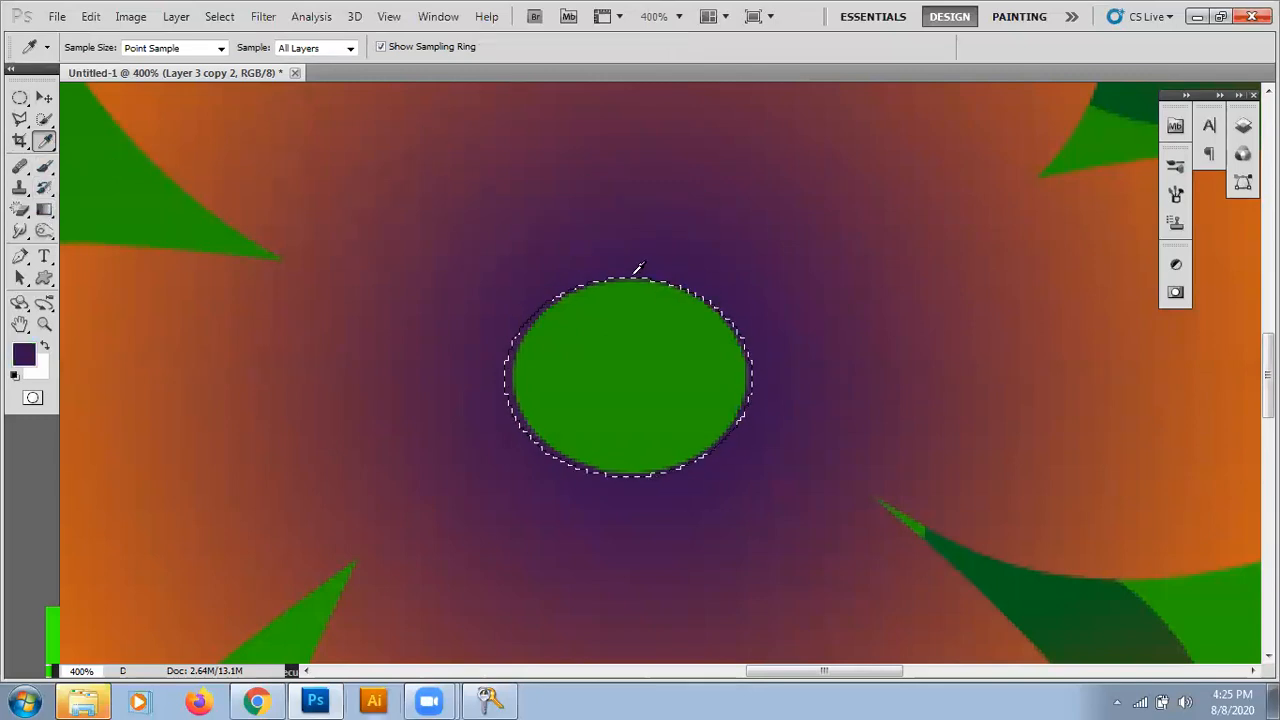
left_click(1243, 125)
left_click(1118, 483)
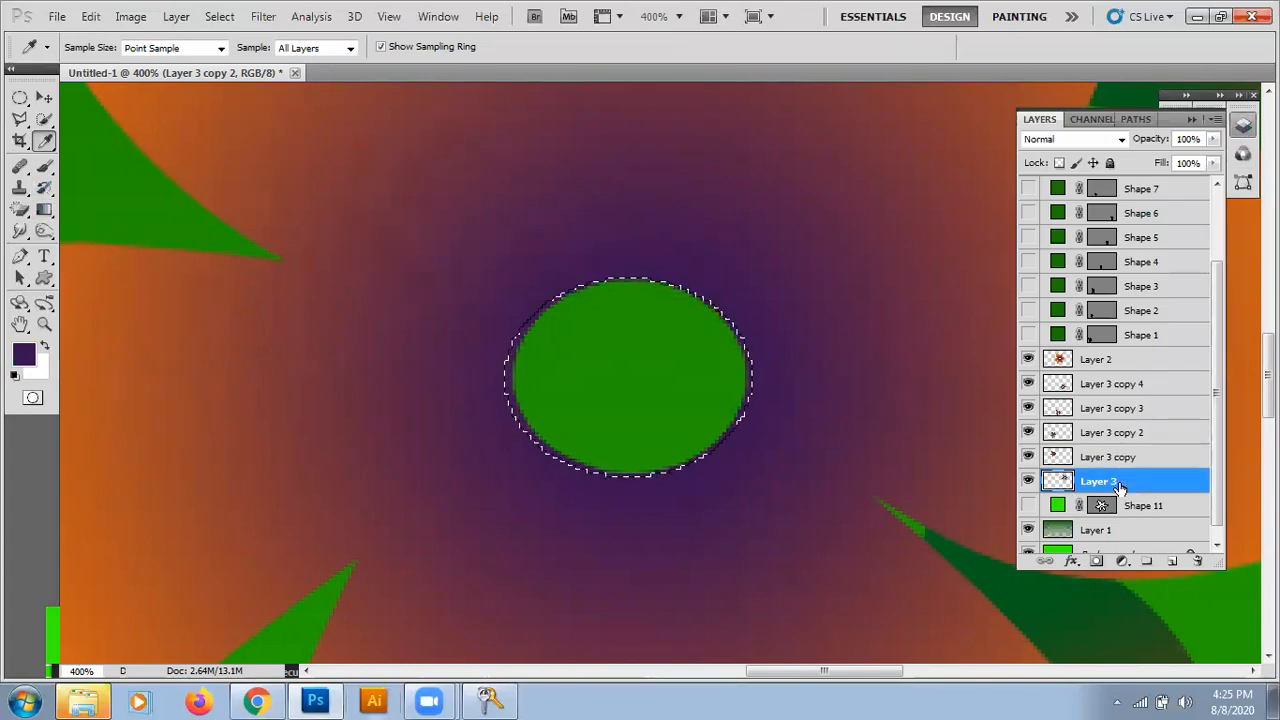
left_click(1169, 562)
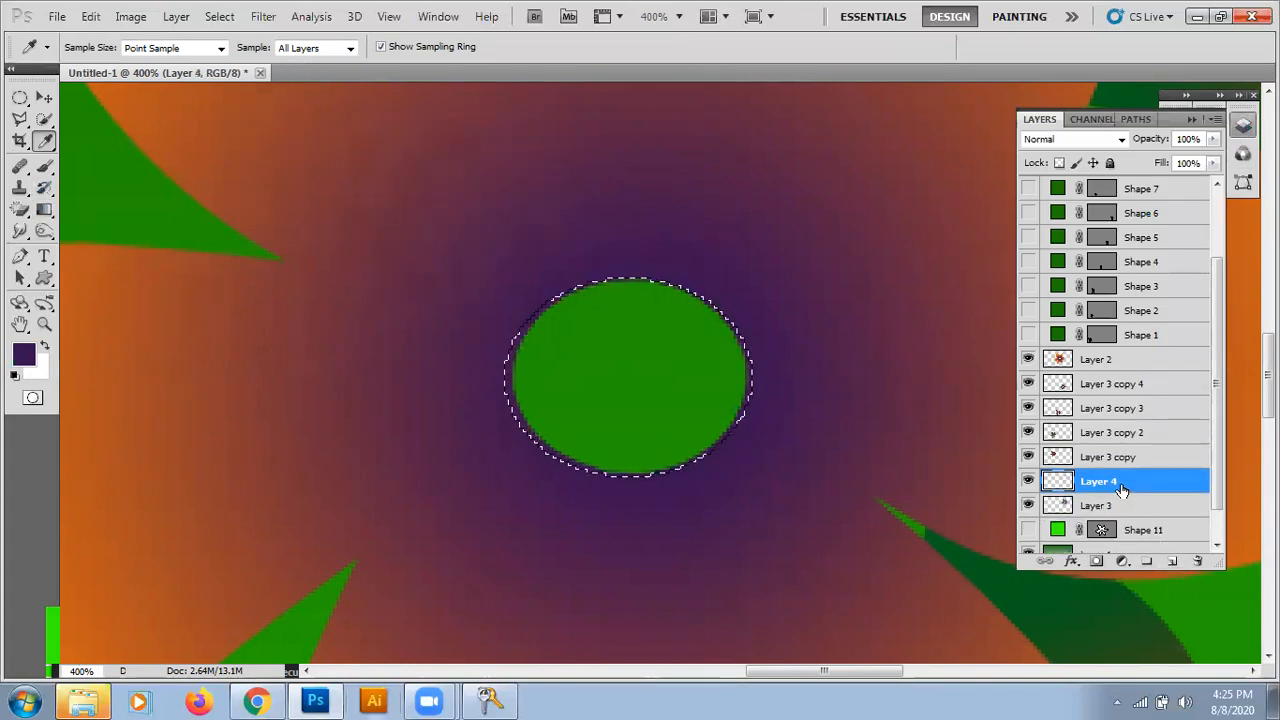
key("alt+BackSpace")
key("ctrl+d")
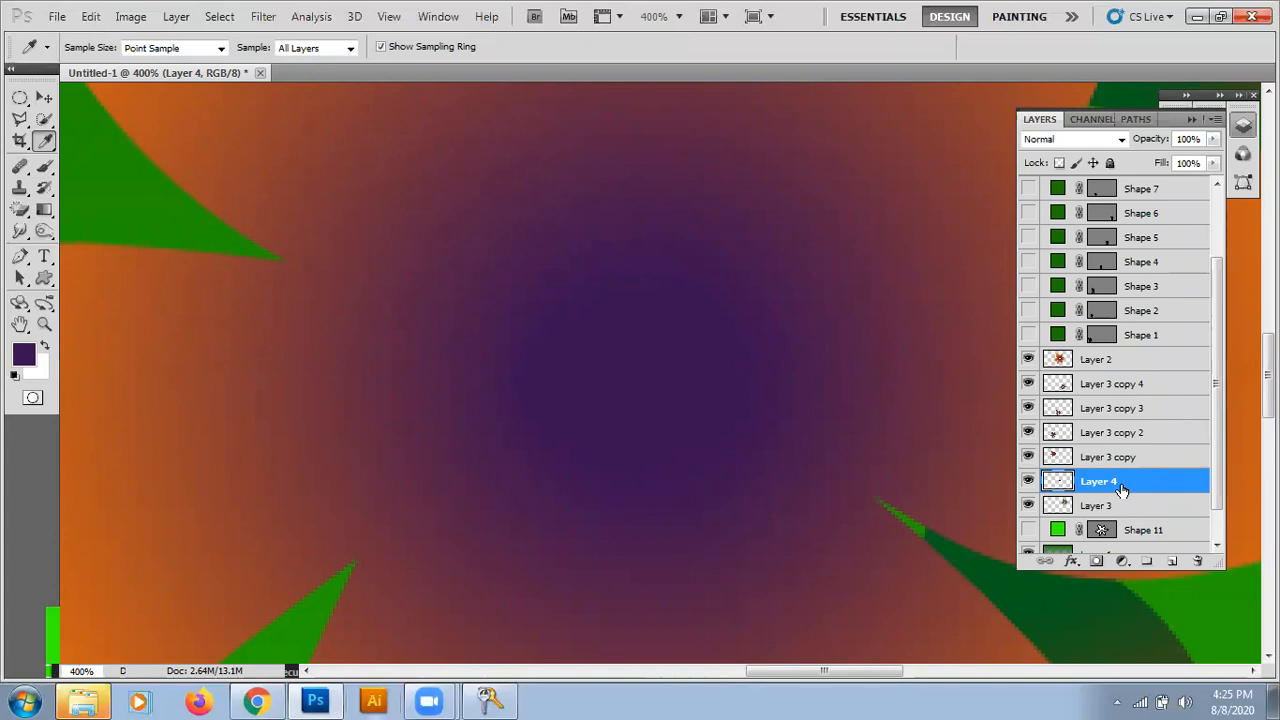
Draw a large grass custom shape at the lower right of the canvas, reaching from the orange flower's right petal to the bottom edge
key("ctrl+minus")
key("ctrl+minus")
key("ctrl+minus")
key("ctrl+minus")
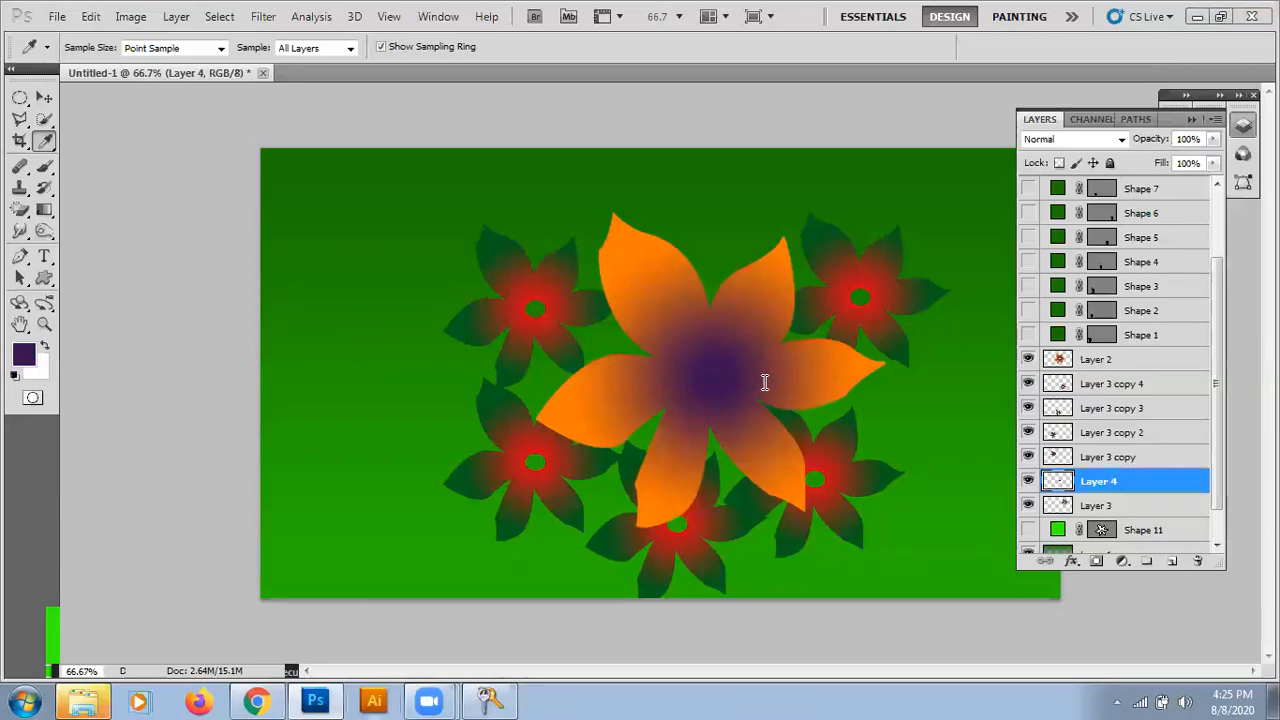
left_click(43, 281)
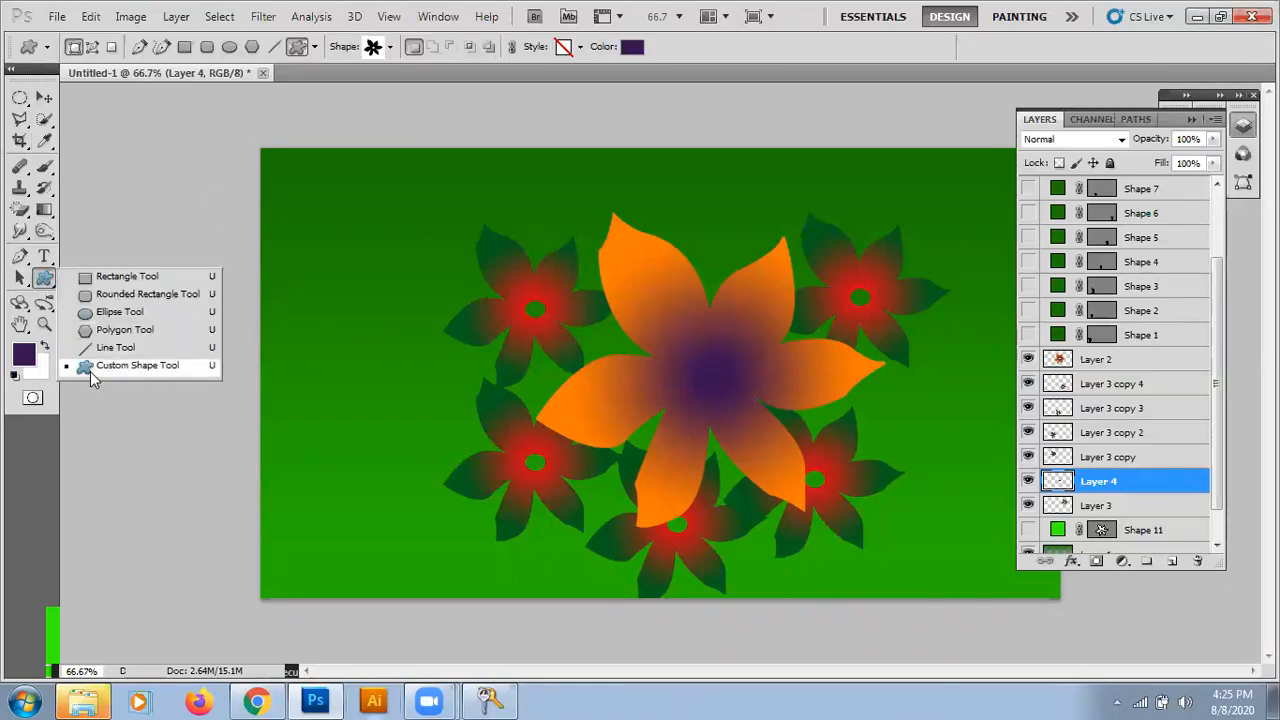
left_click(90, 368)
left_click(390, 47)
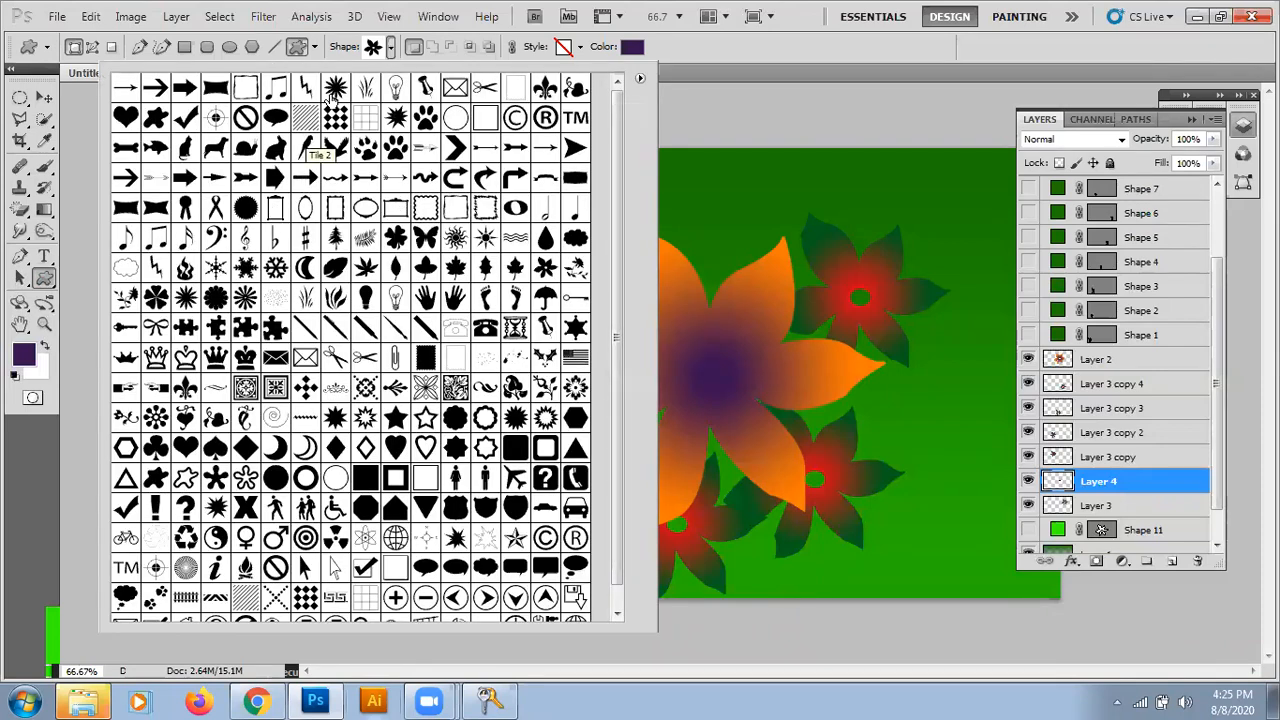
left_click(366, 88)
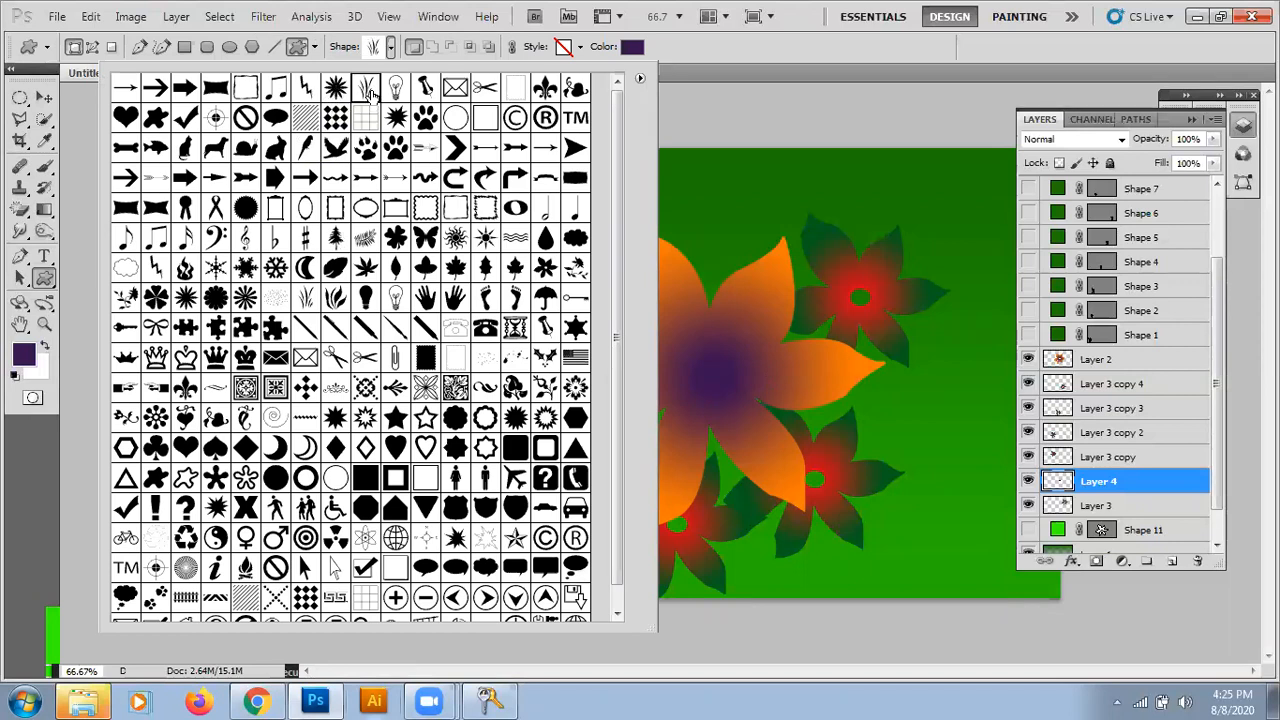
left_click(806, 383)
left_click_drag(806, 383, 977, 600)
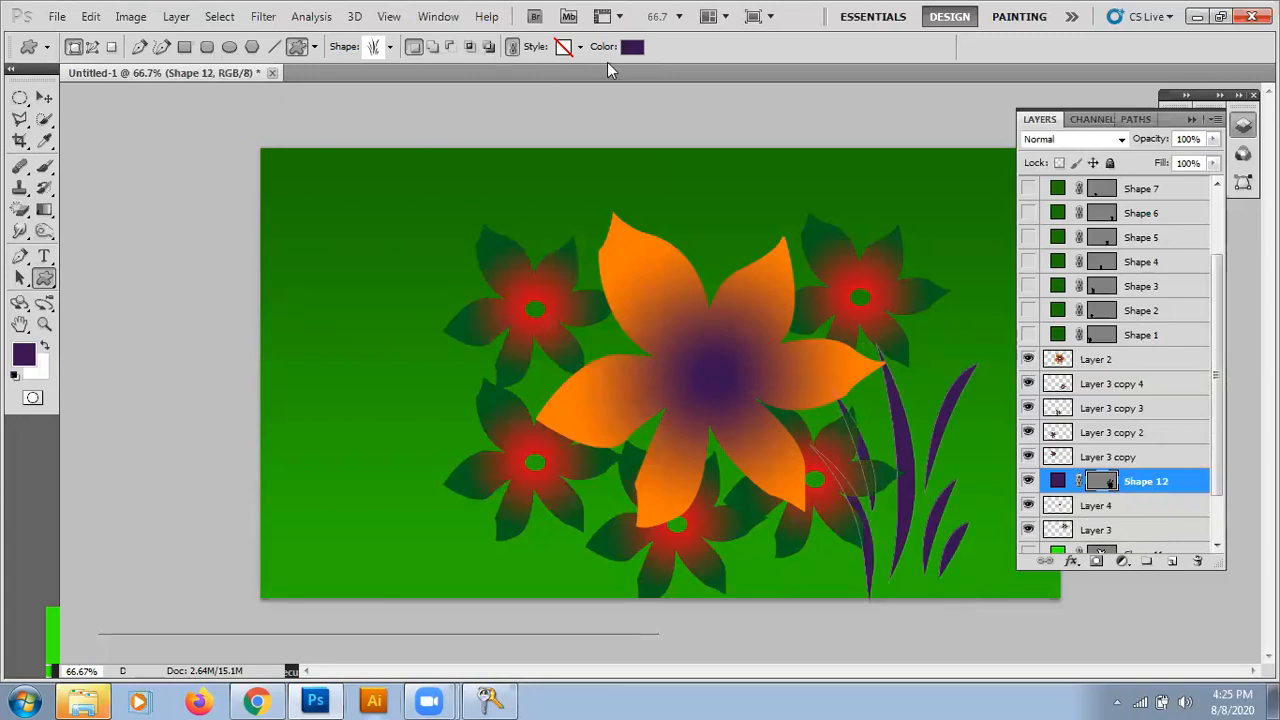
Change the grass shape's fill colour to a dark olive green
left_click(632, 46)
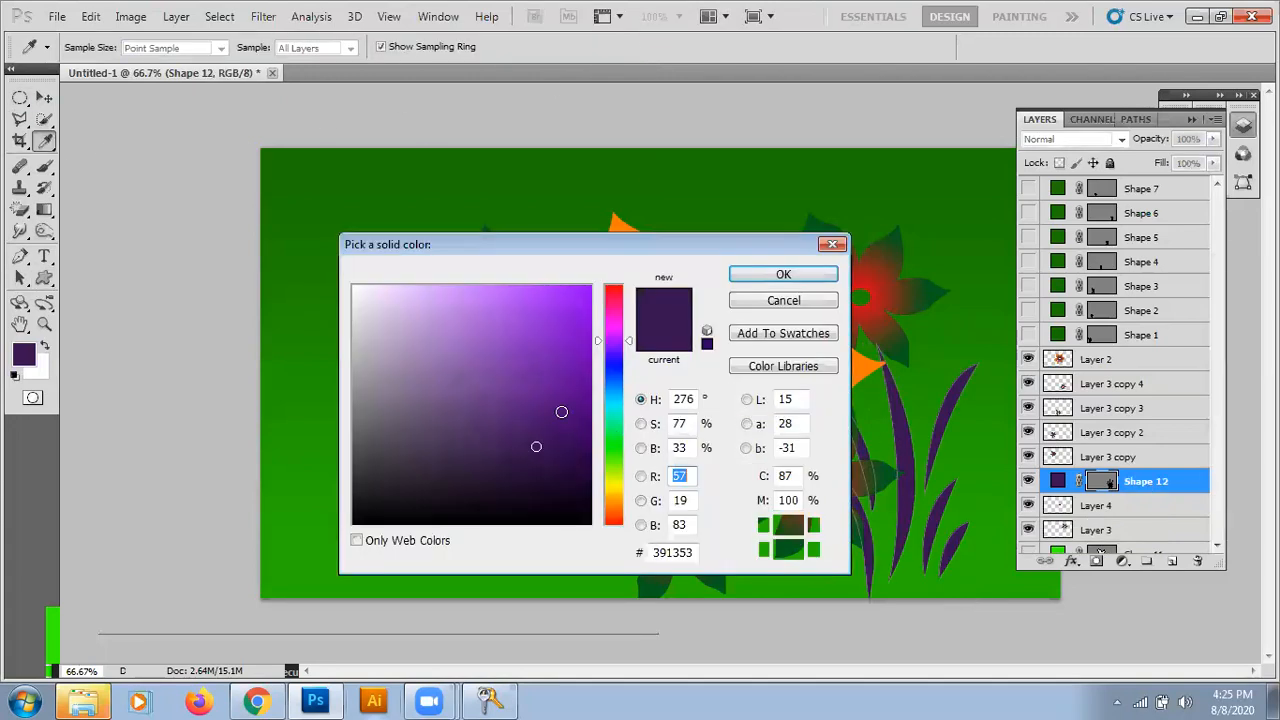
left_click(614, 464)
left_click_drag(575, 449, 582, 437)
left_click(752, 278)
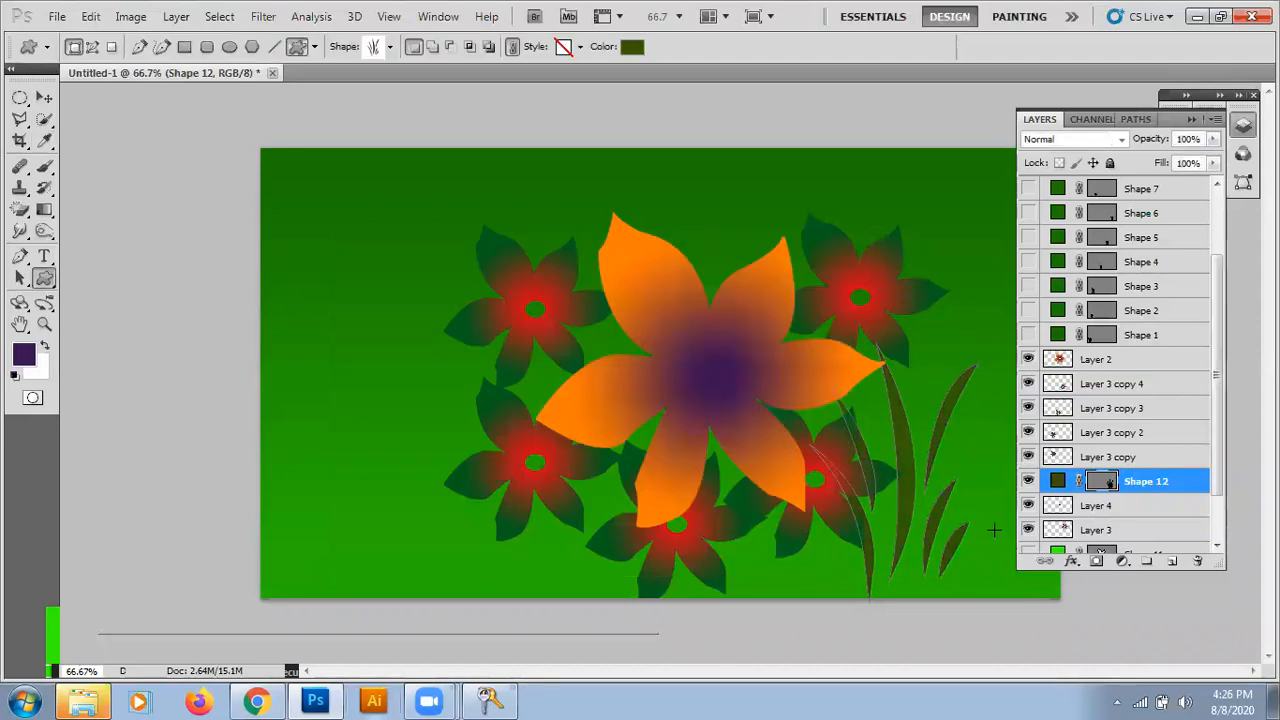
Move the Shape 12 grass layer down the stack to directly above Layer 1, behind the flowers
left_click_drag(1155, 492, 1158, 535)
scroll(1216, 448, "down", 3)
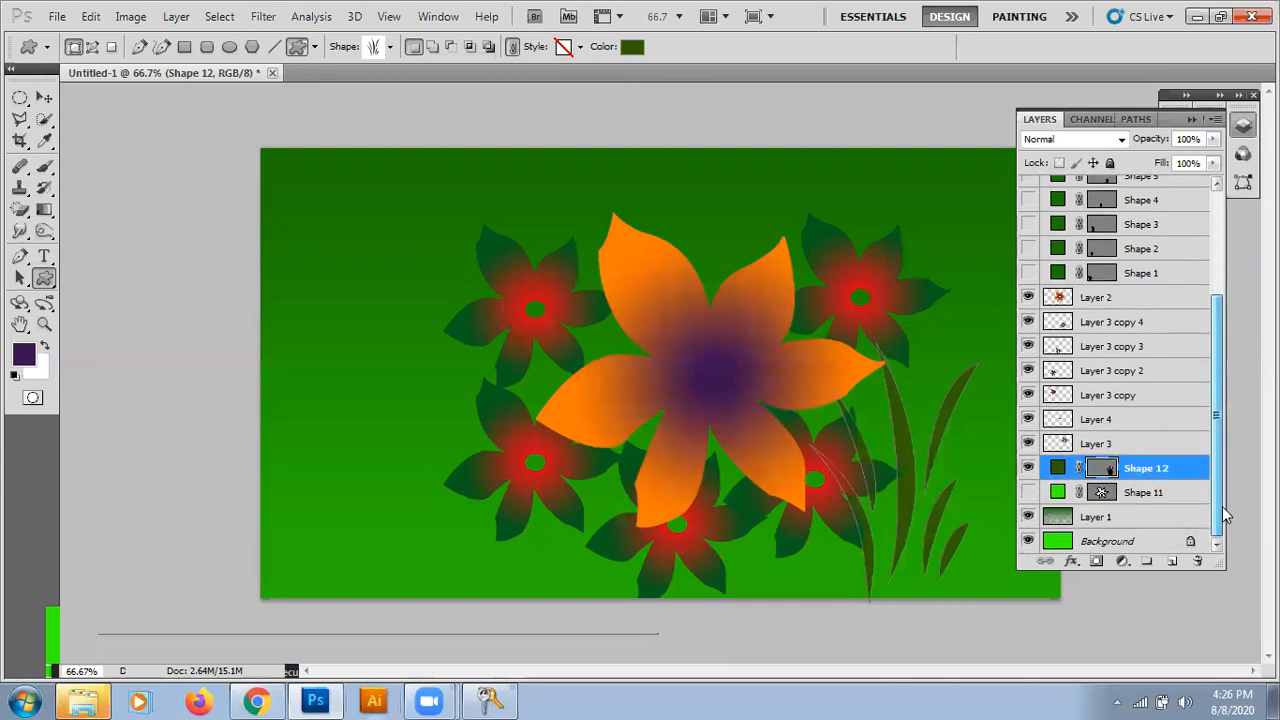
left_click_drag(1165, 473, 1163, 502)
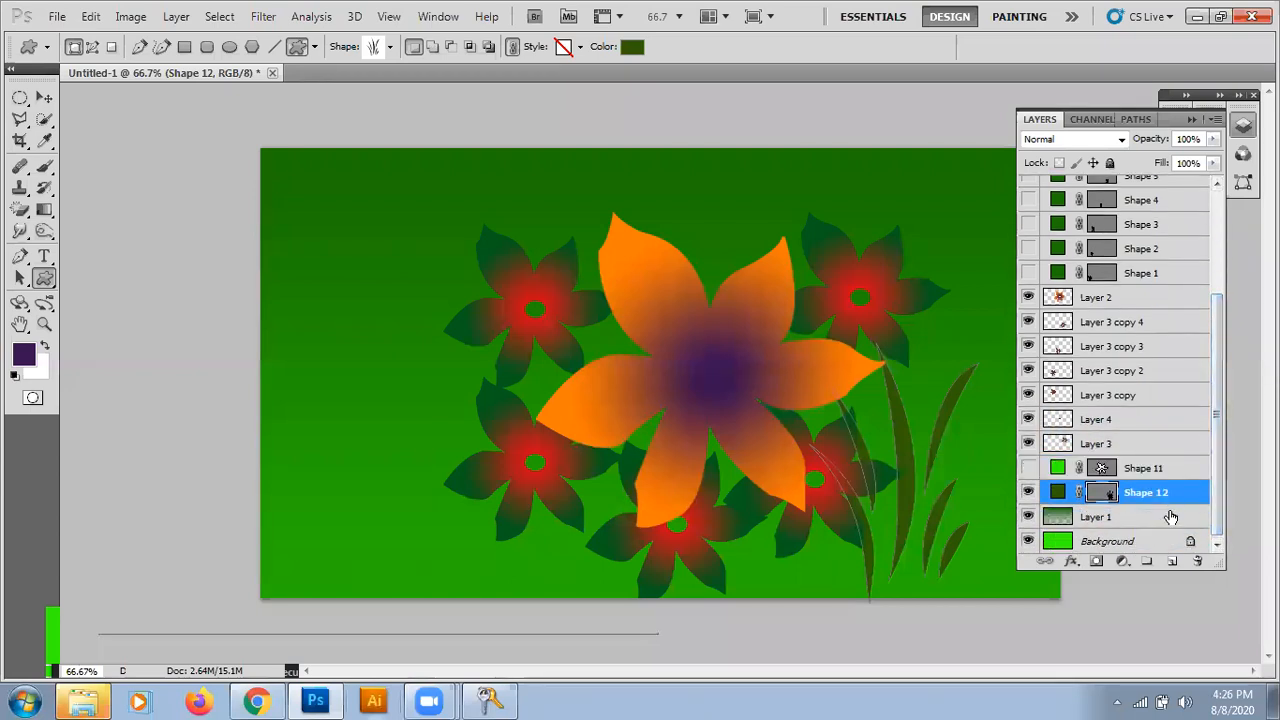
Duplicate the grass four times, copying each newest layer, and space the copies leftward along the bottom edge to the canvas's left side
left_click_drag(1175, 541, 1172, 560)
left_click(44, 96)
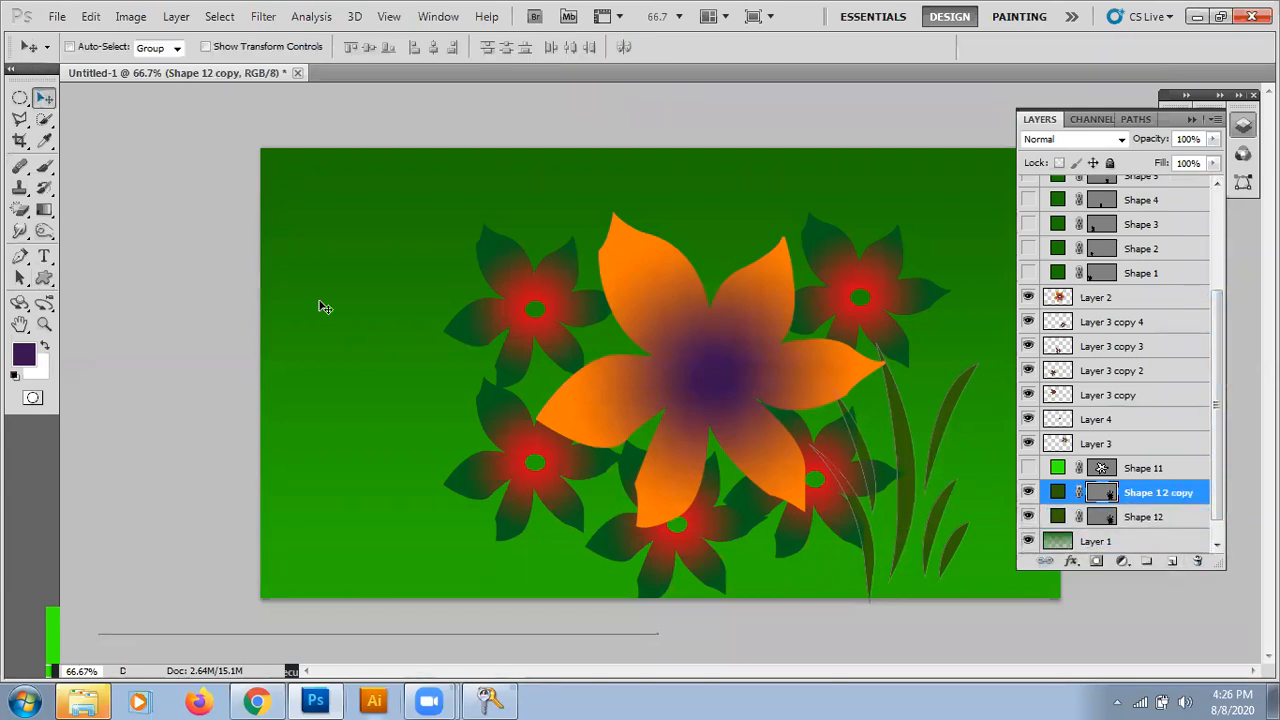
left_click_drag(903, 510, 785, 524)
left_click_drag(1168, 500, 1172, 560)
left_click_drag(740, 502, 599, 514)
left_click_drag(1148, 480, 1172, 560)
left_click_drag(577, 535, 482, 535)
left_click_drag(1160, 447, 1172, 558)
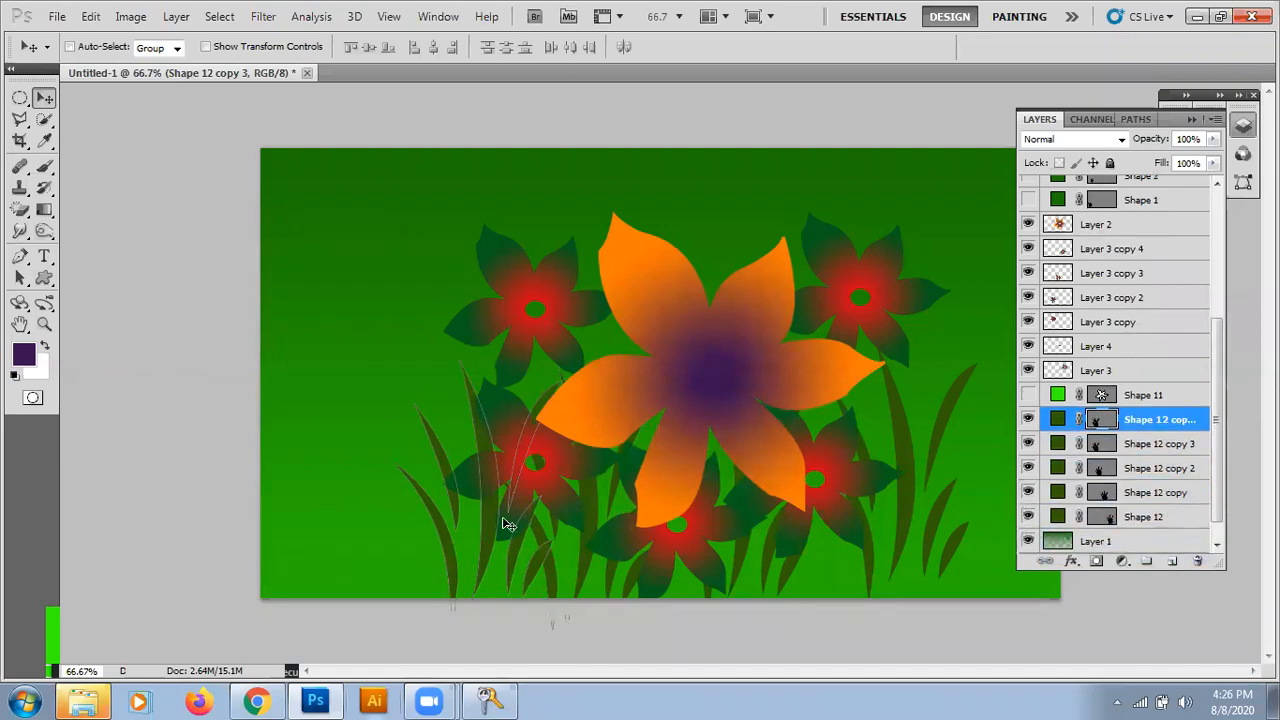
left_click_drag(491, 526, 359, 535)
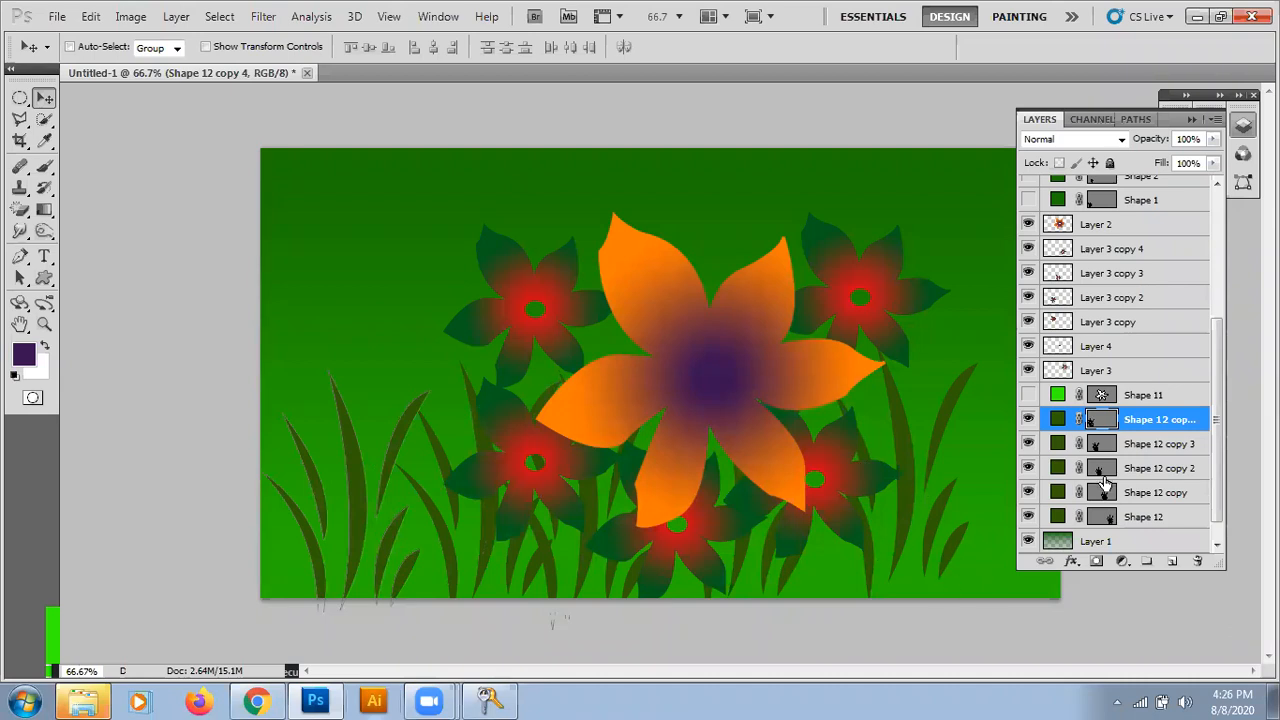
Duplicate the Shape 12 grass layer once more and shift the copy right to the canvas's right edge
left_click_drag(1137, 523, 1172, 561)
left_click_drag(925, 535, 994, 539)
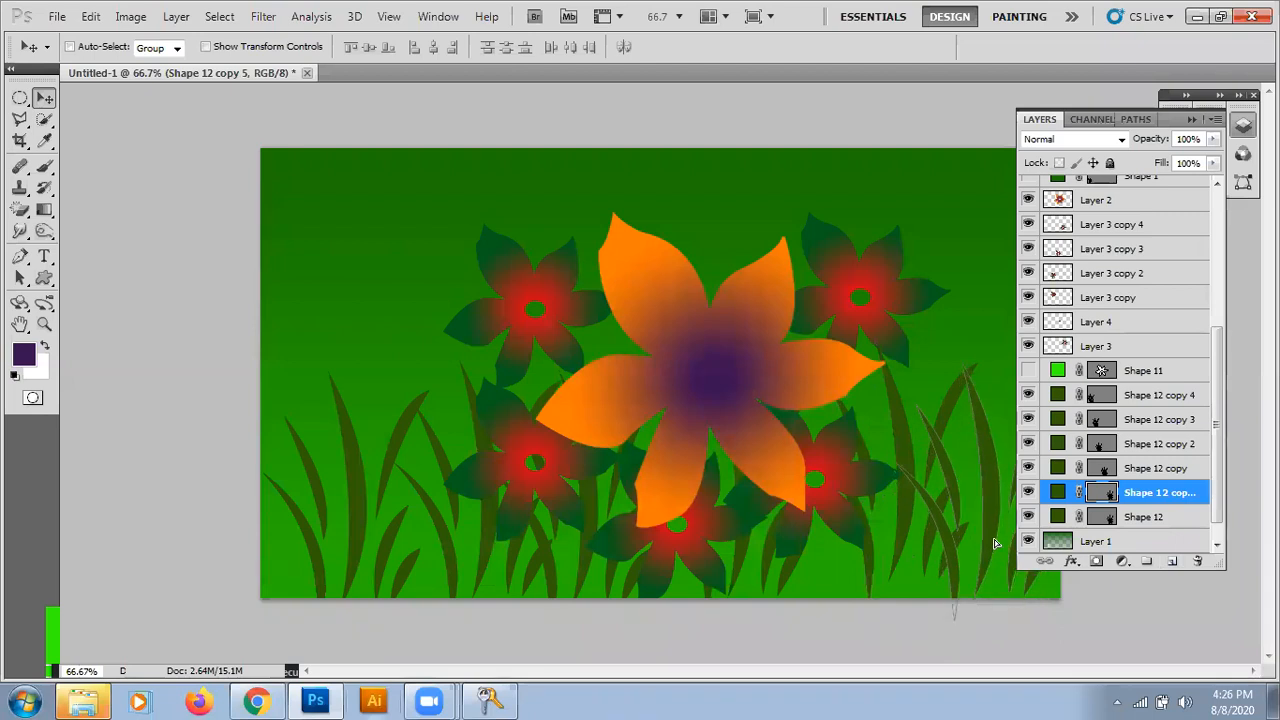
left_click(1192, 119)
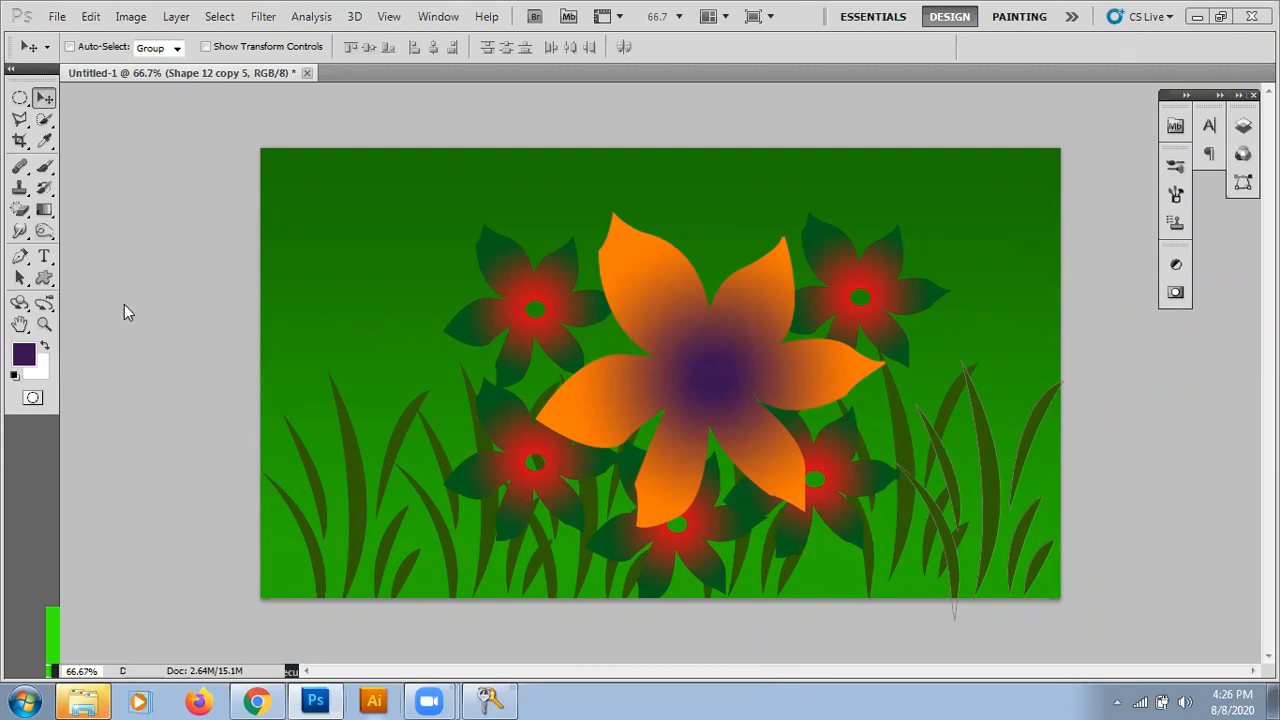
Examine the custom shape presets and the available shape library categories, and redisplay the layer list
left_click(44, 281)
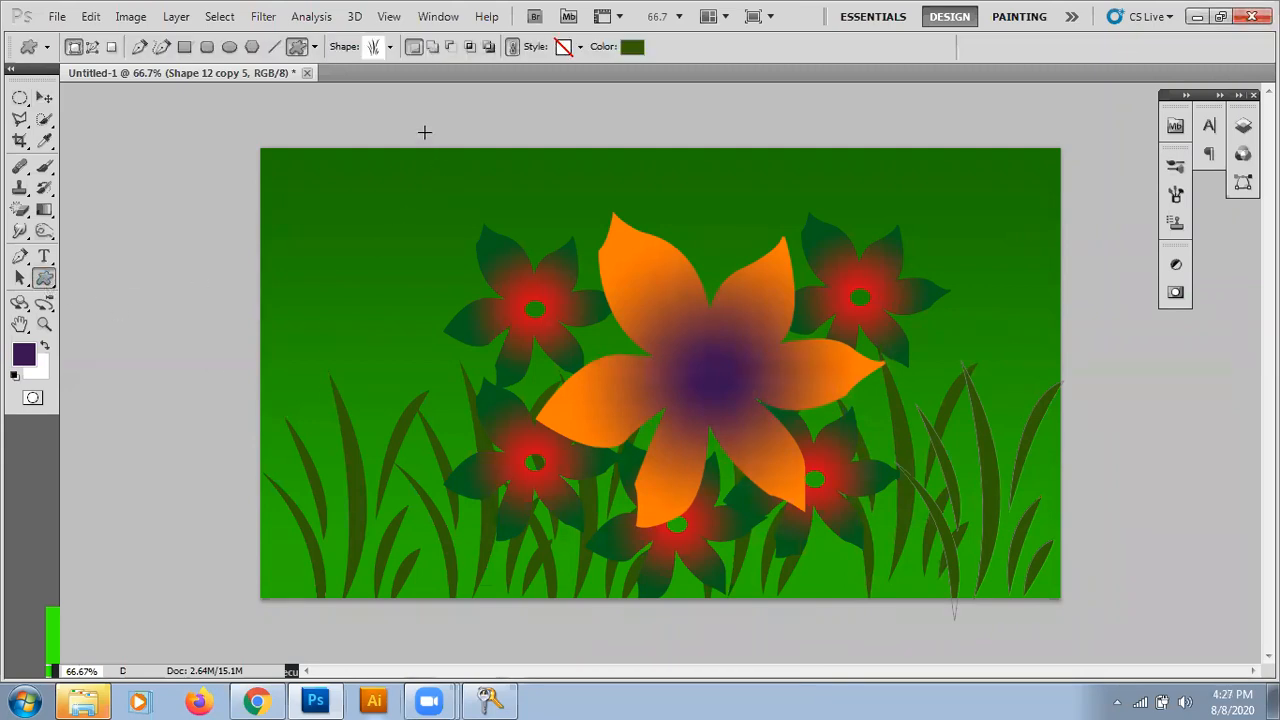
left_click(390, 47)
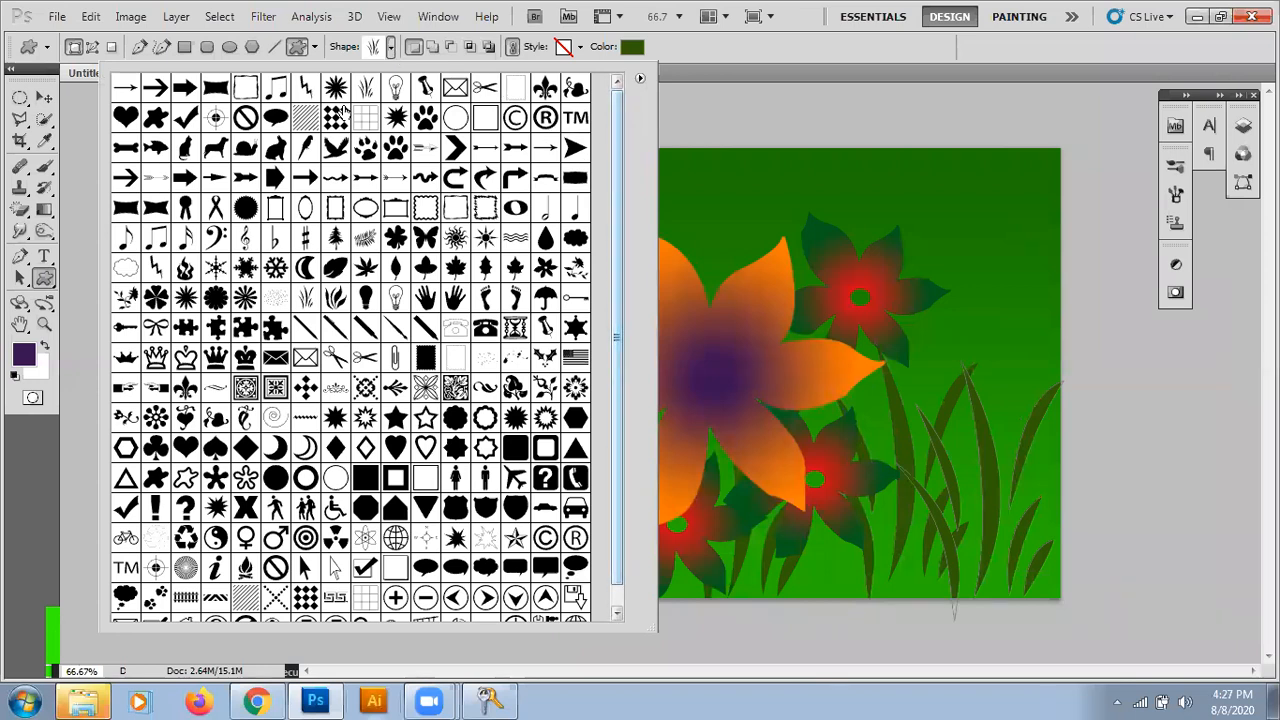
left_click(393, 47)
left_click(393, 47)
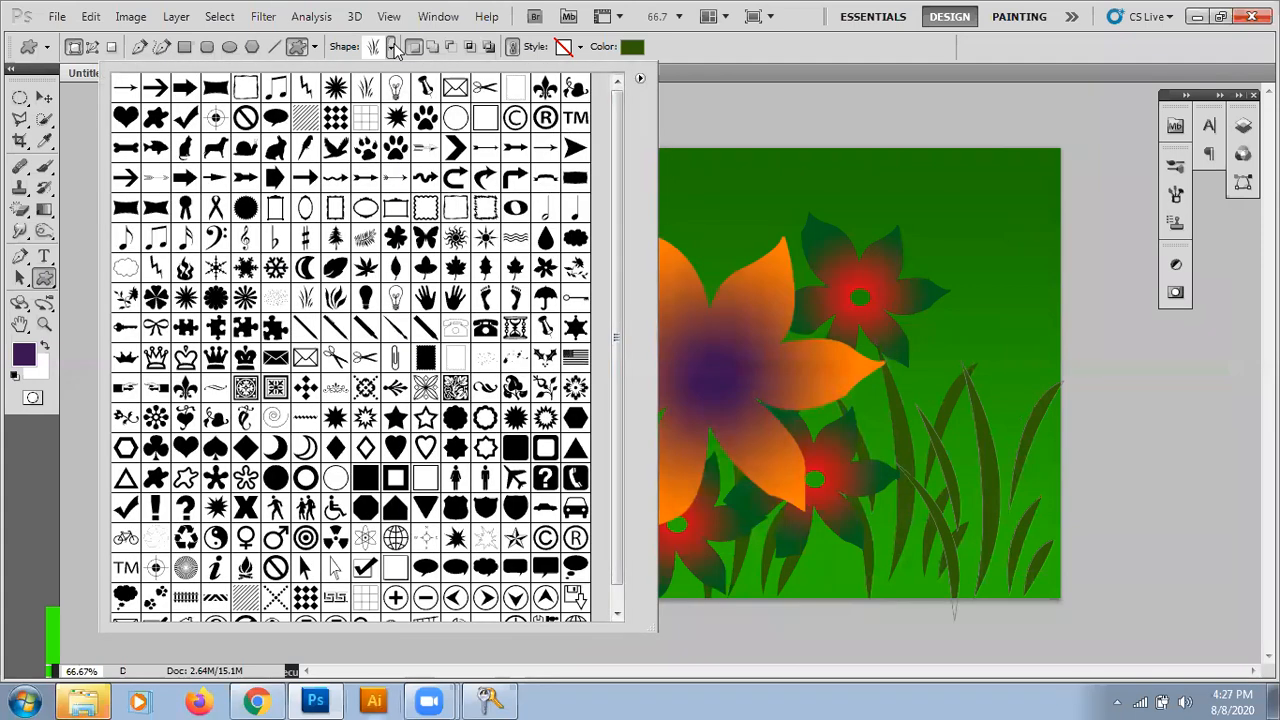
left_click(641, 84)
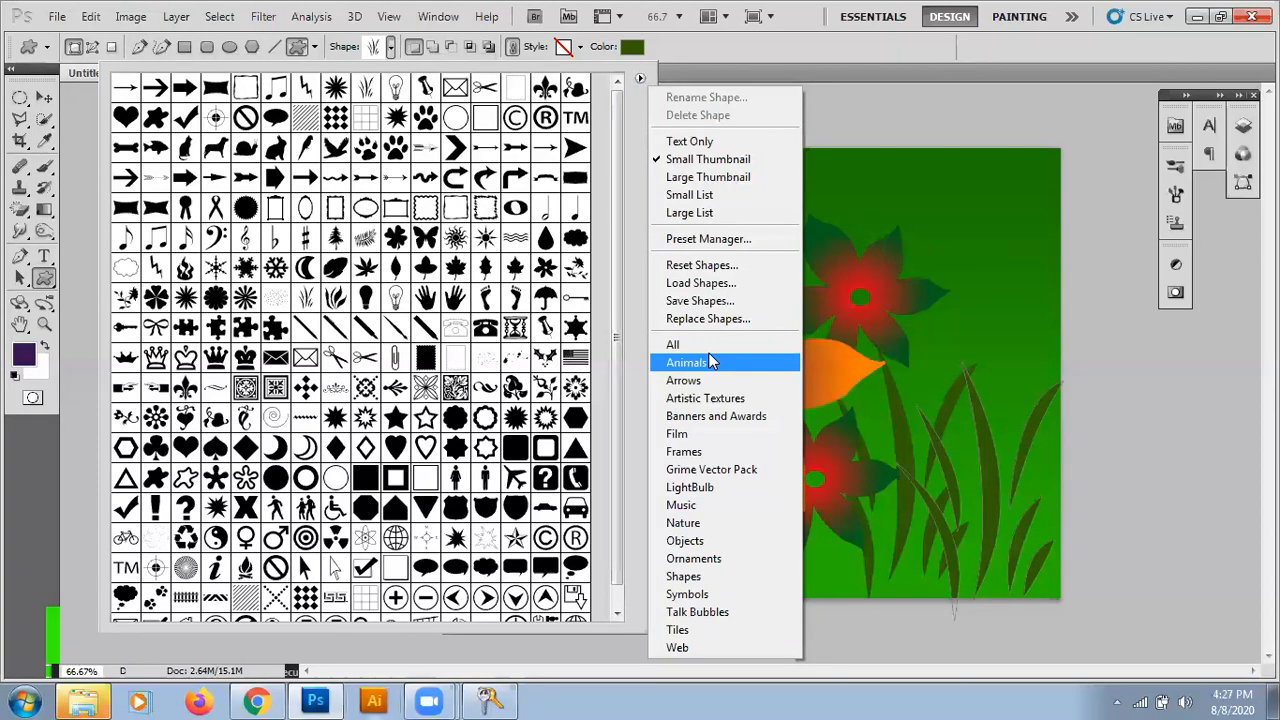
left_click(636, 117)
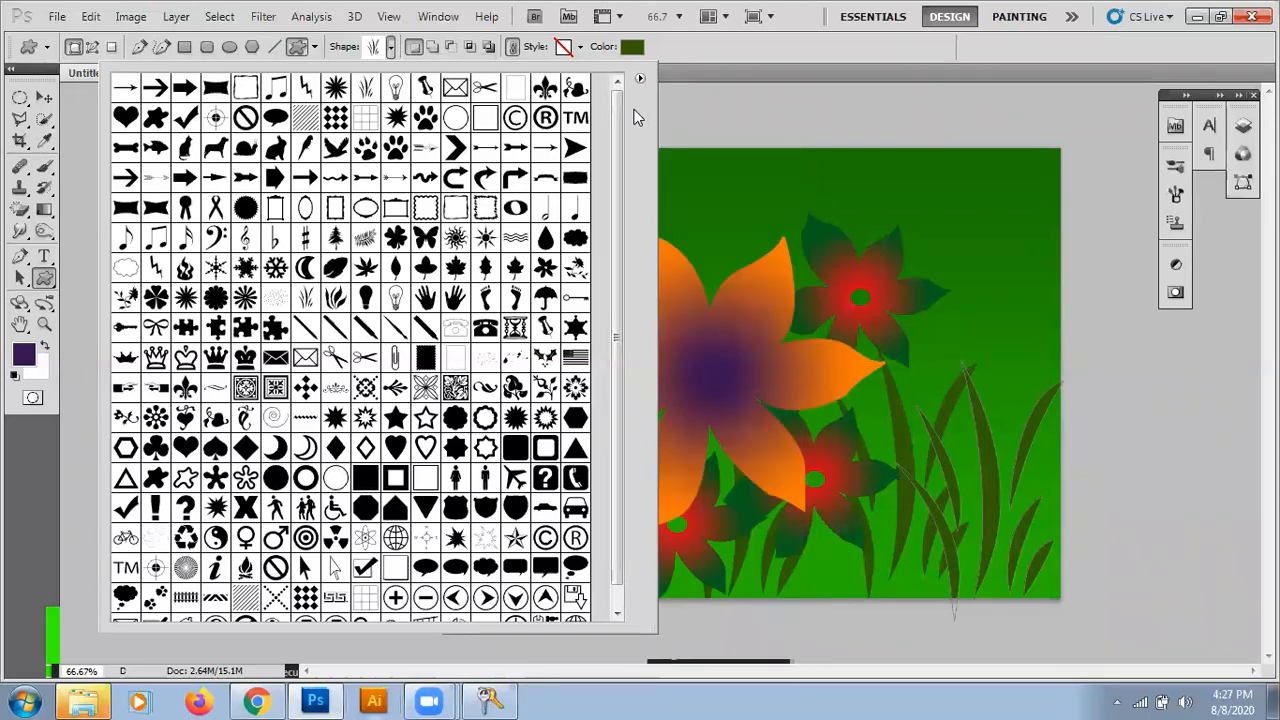
left_click(668, 58)
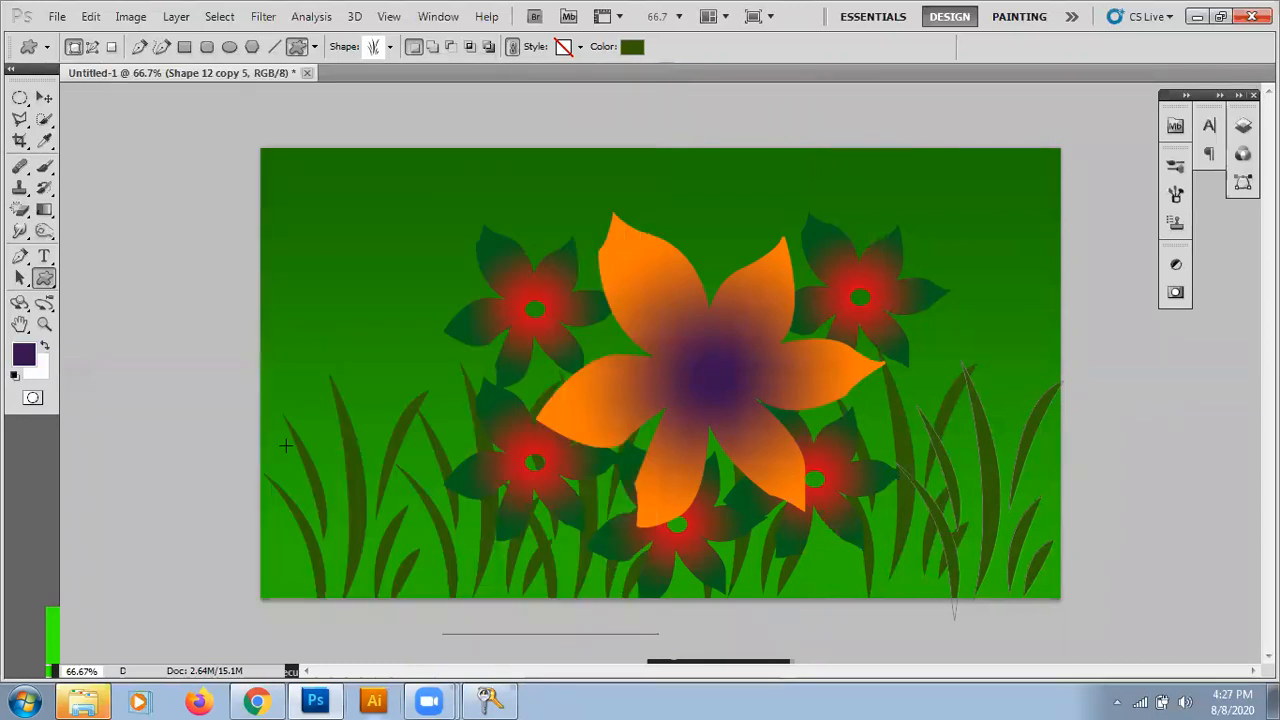
left_click(44, 97)
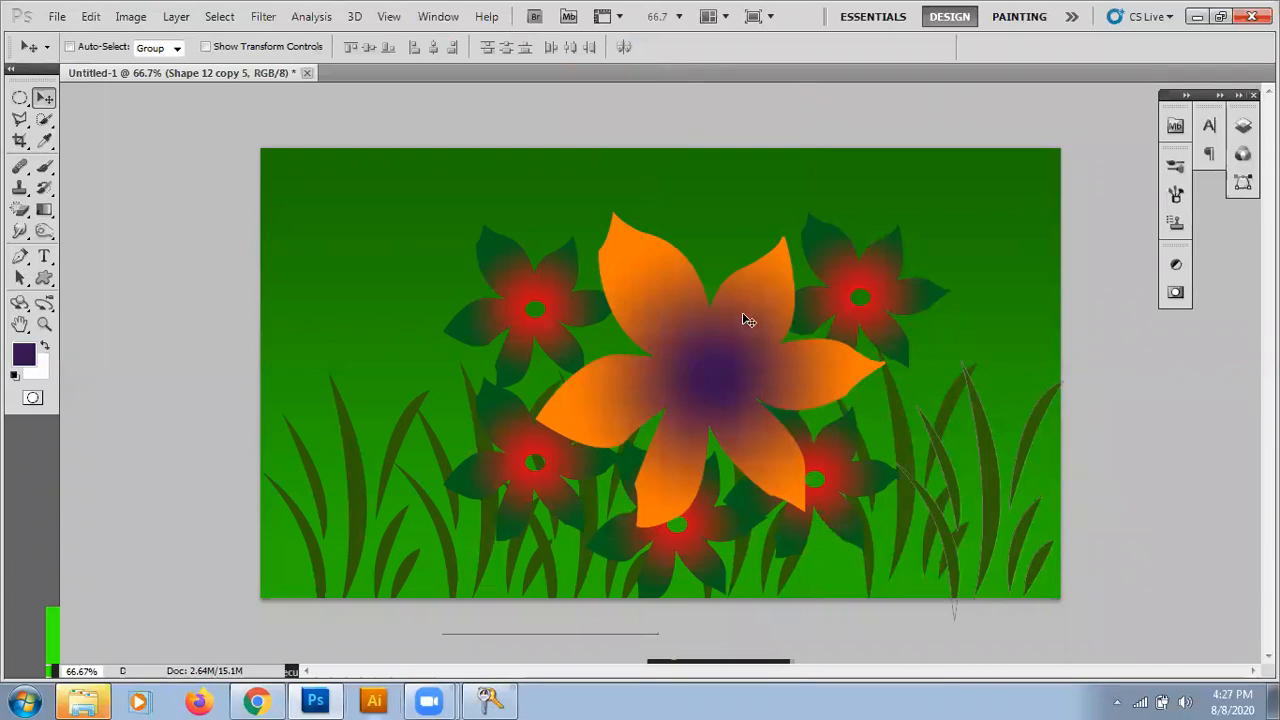
key("F7")
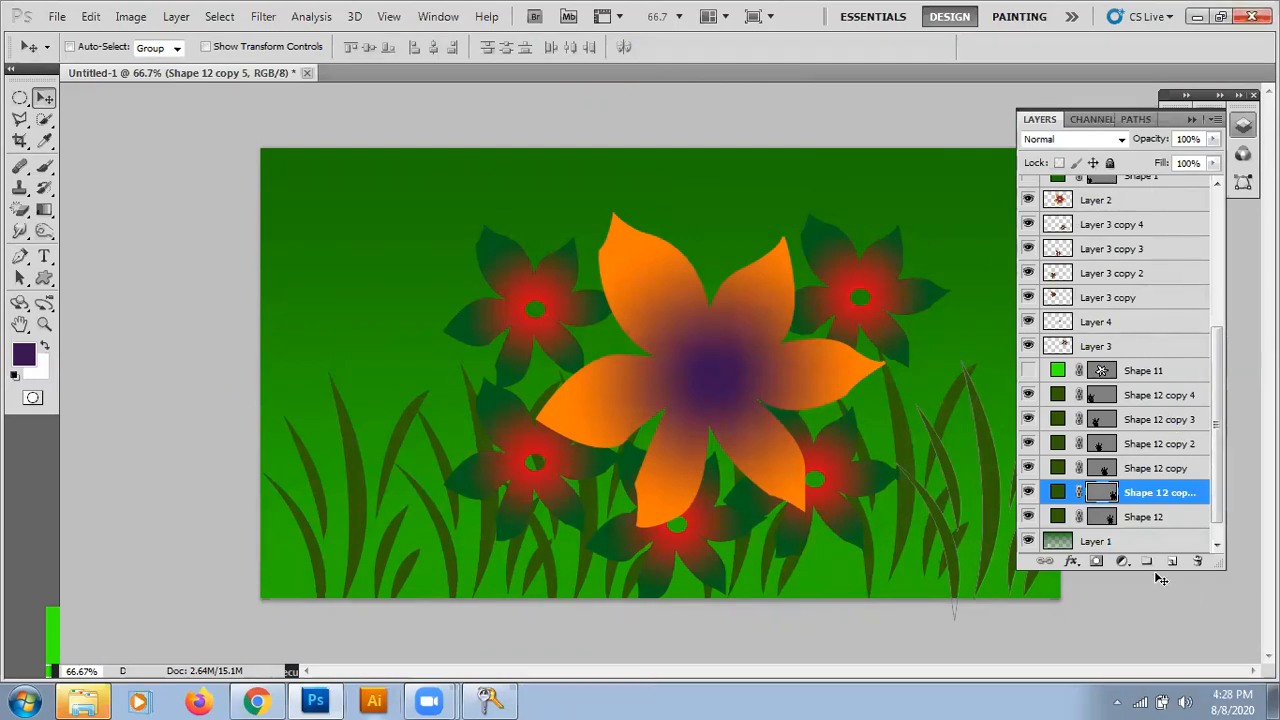
Identify the large orange flower's petal and centre layers, and move Layer 4 up the stack to directly below Layer 2
left_click_drag(1160, 577, 1160, 642)
right_click(636, 259)
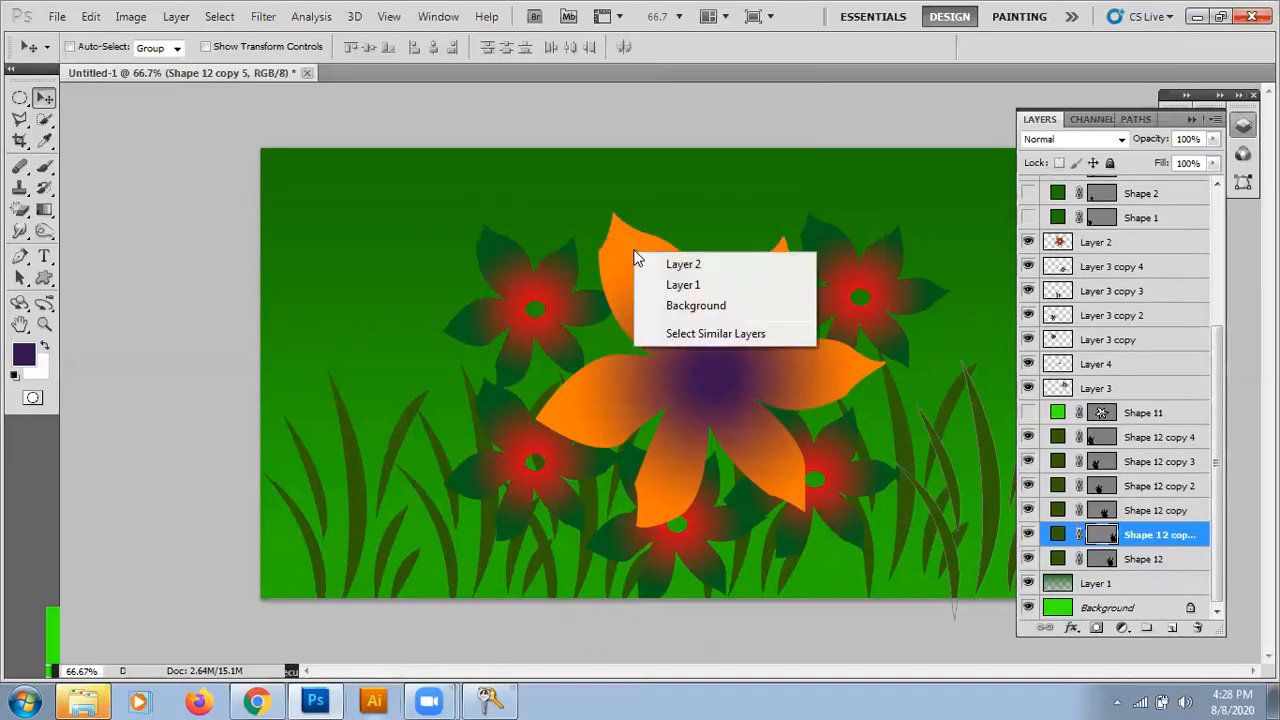
left_click(652, 264)
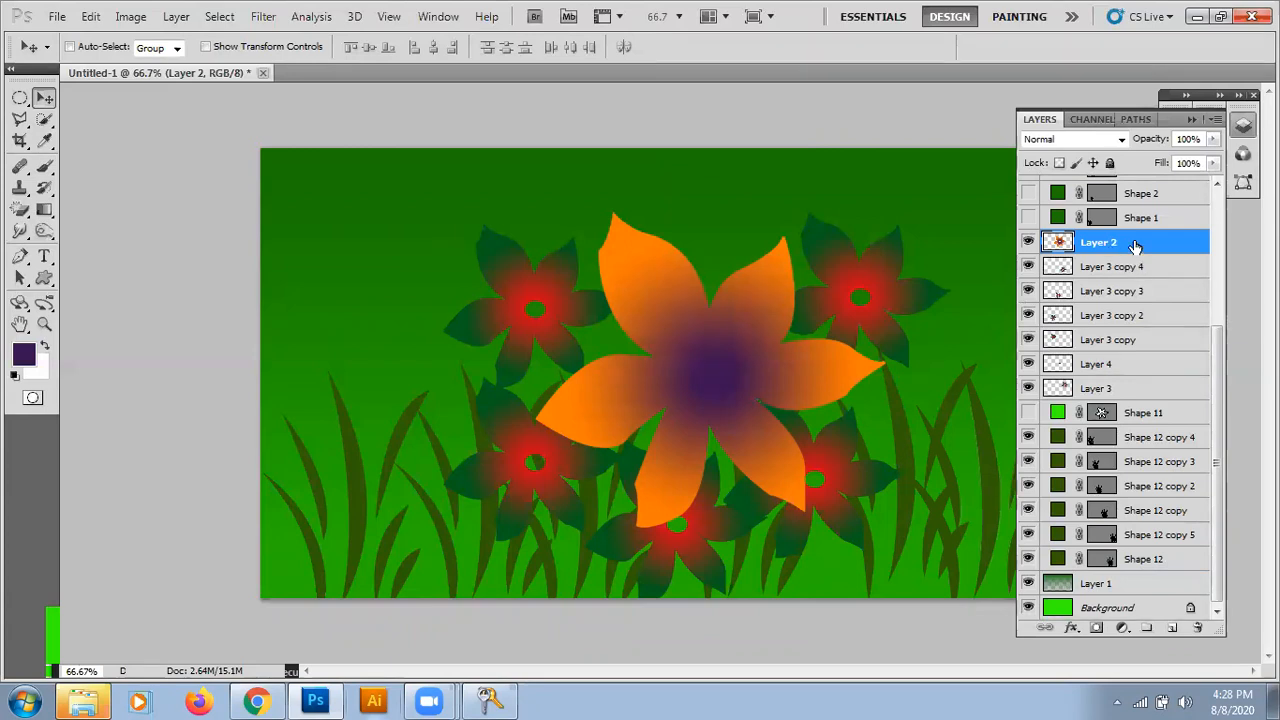
right_click(716, 379)
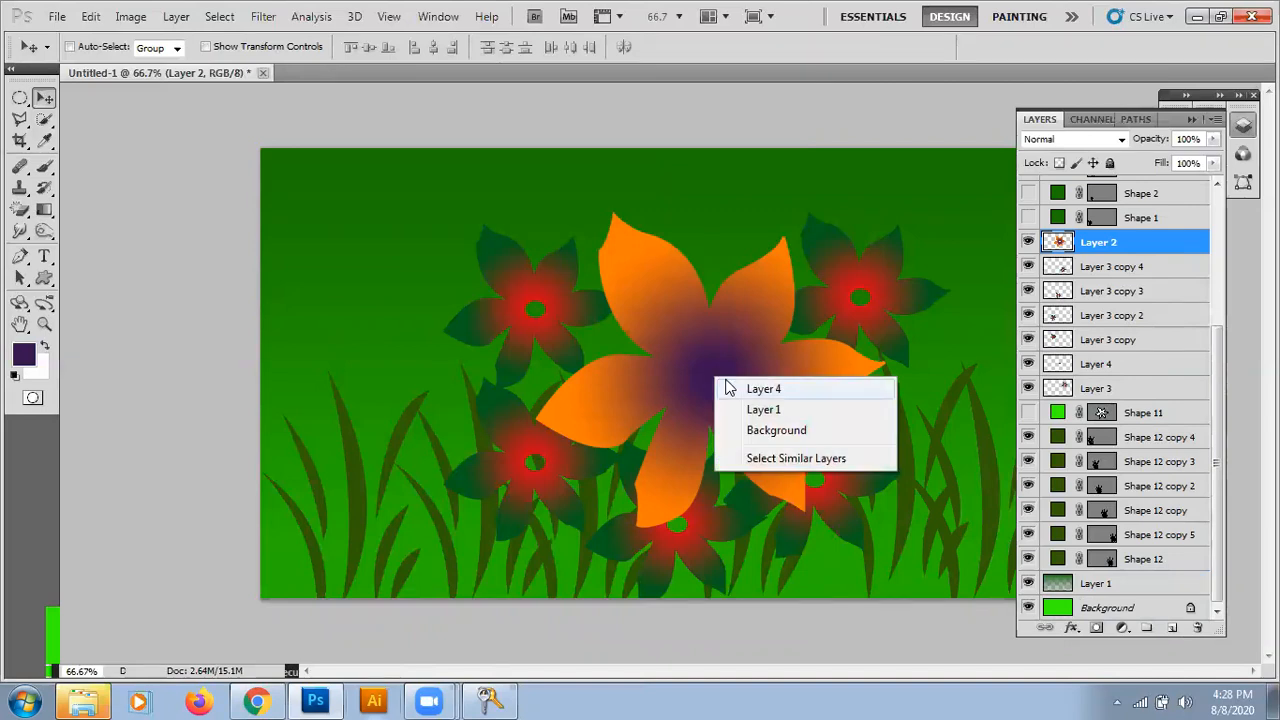
left_click(763, 388)
left_click(1103, 365)
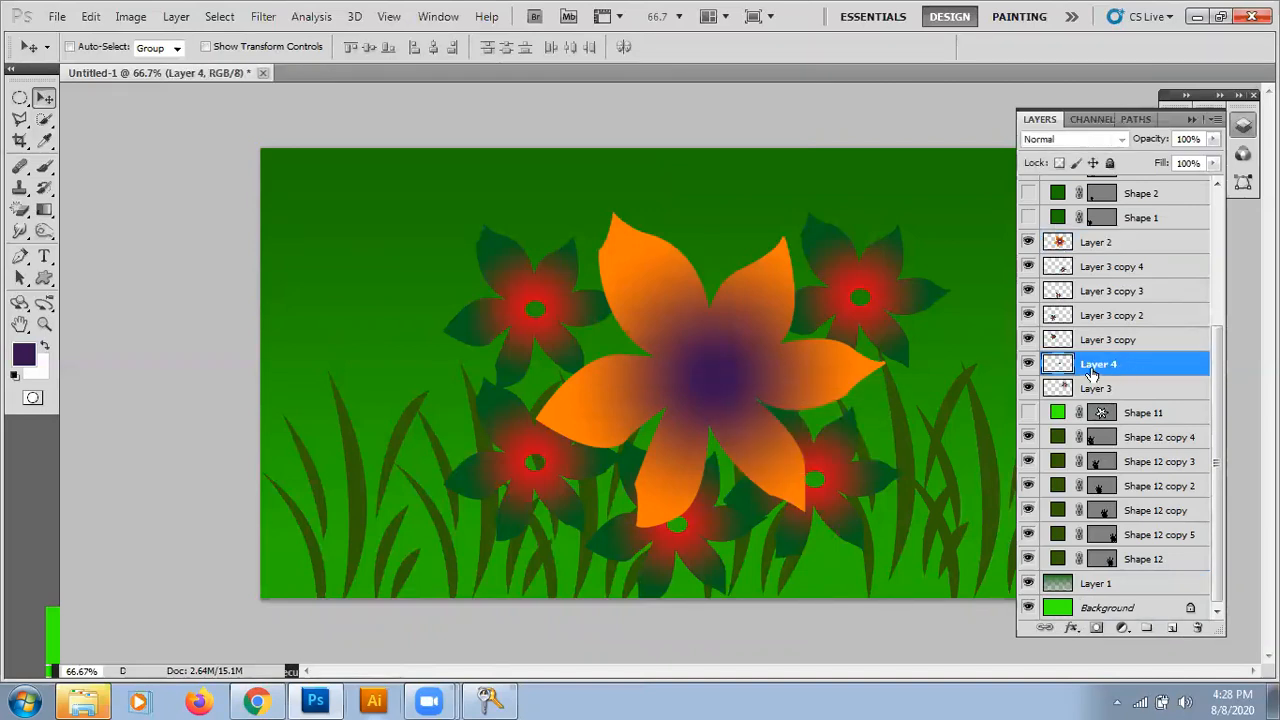
left_click_drag(1099, 365, 1101, 255)
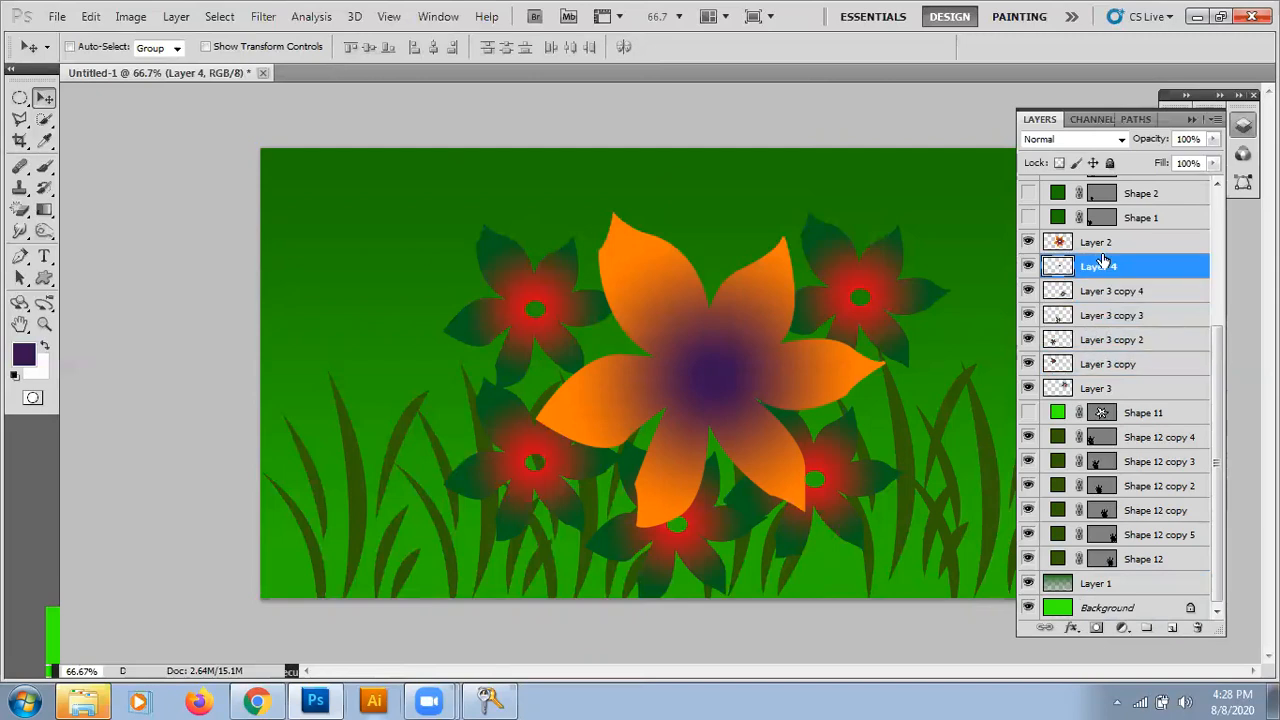
Merge Layer 2 and Layer 4 so the orange flower's petals and purple centre form one layer
left_click(1101, 250, "ctrl")
right_click(1153, 252)
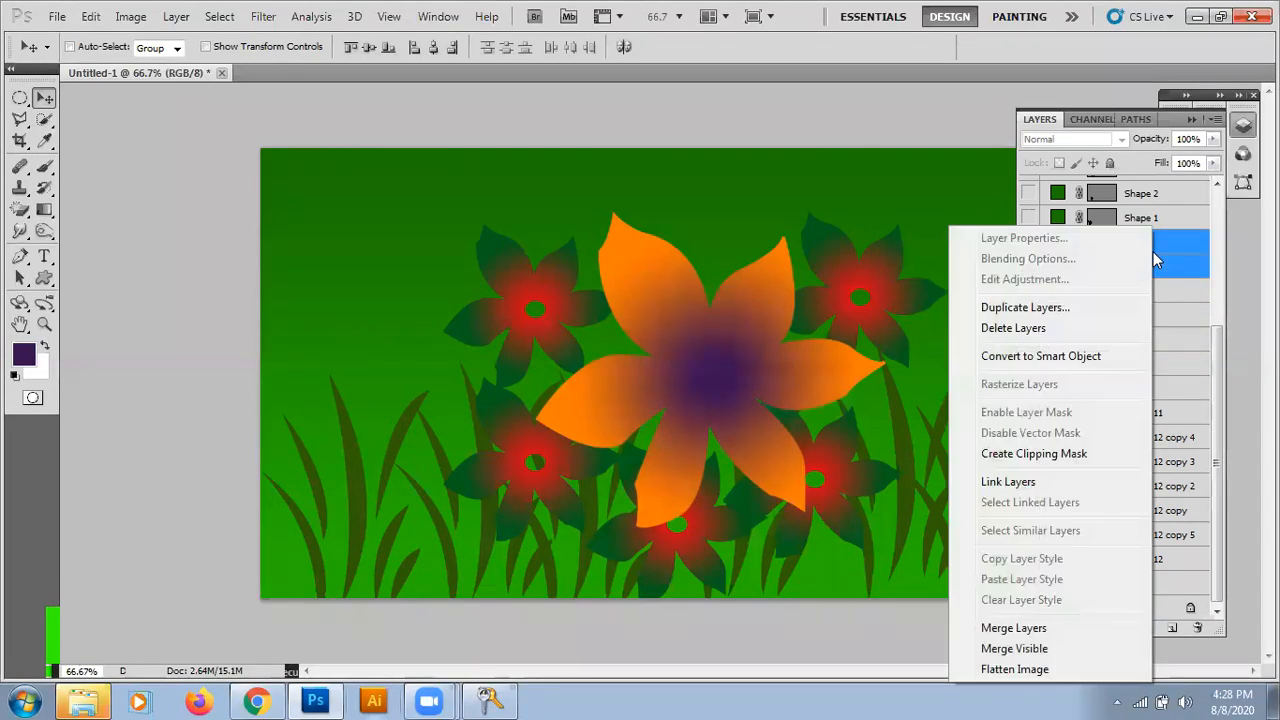
left_click(1014, 628)
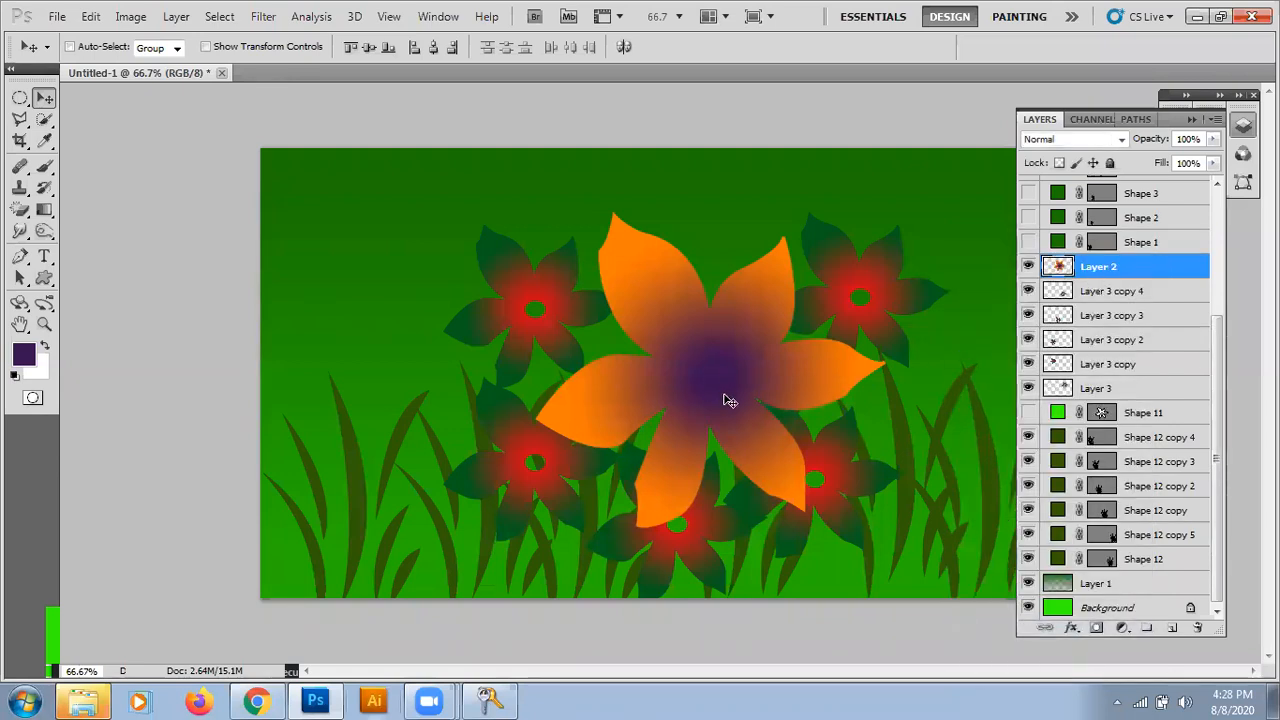
Duplicate the merged orange flower and move the copy to the canvas's upper-left area
left_click(1150, 275)
key("ctrl+j")
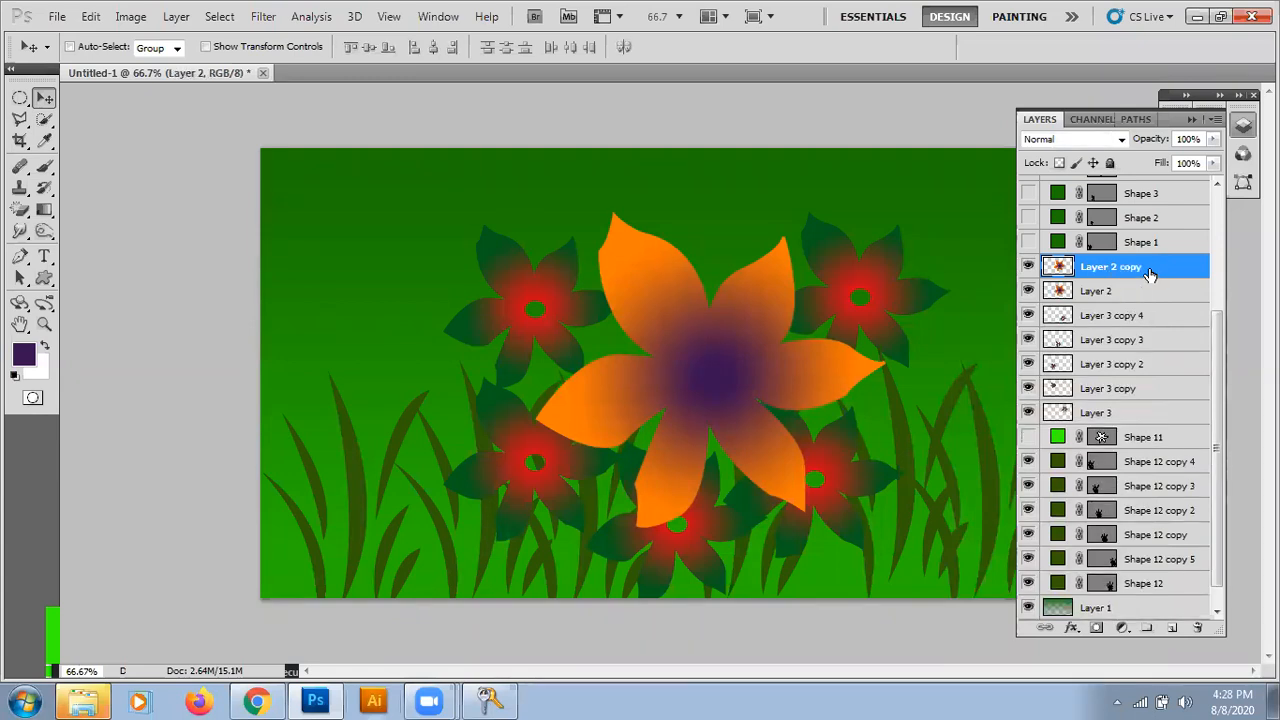
left_click_drag(597, 366, 470, 294)
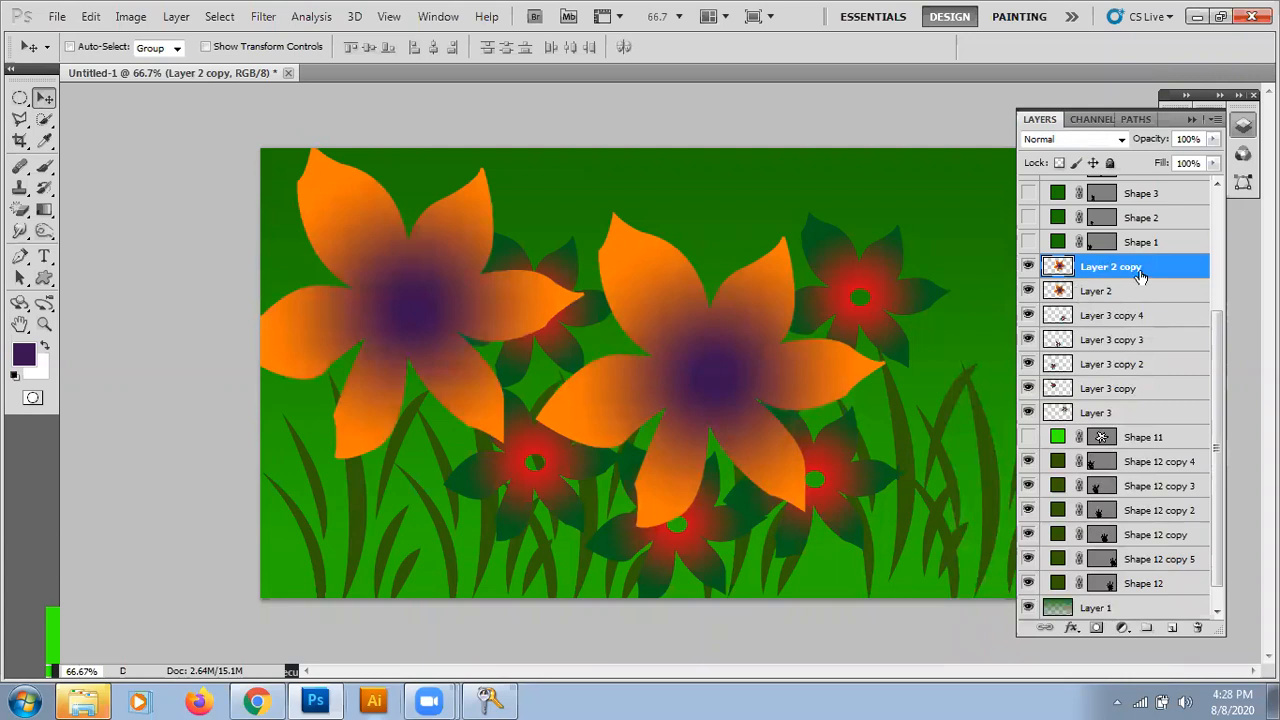
Duplicate the upper-left orange flower, scale the new copy to about 69%, and place it in the canvas's upper-right corner
key("ctrl+j")
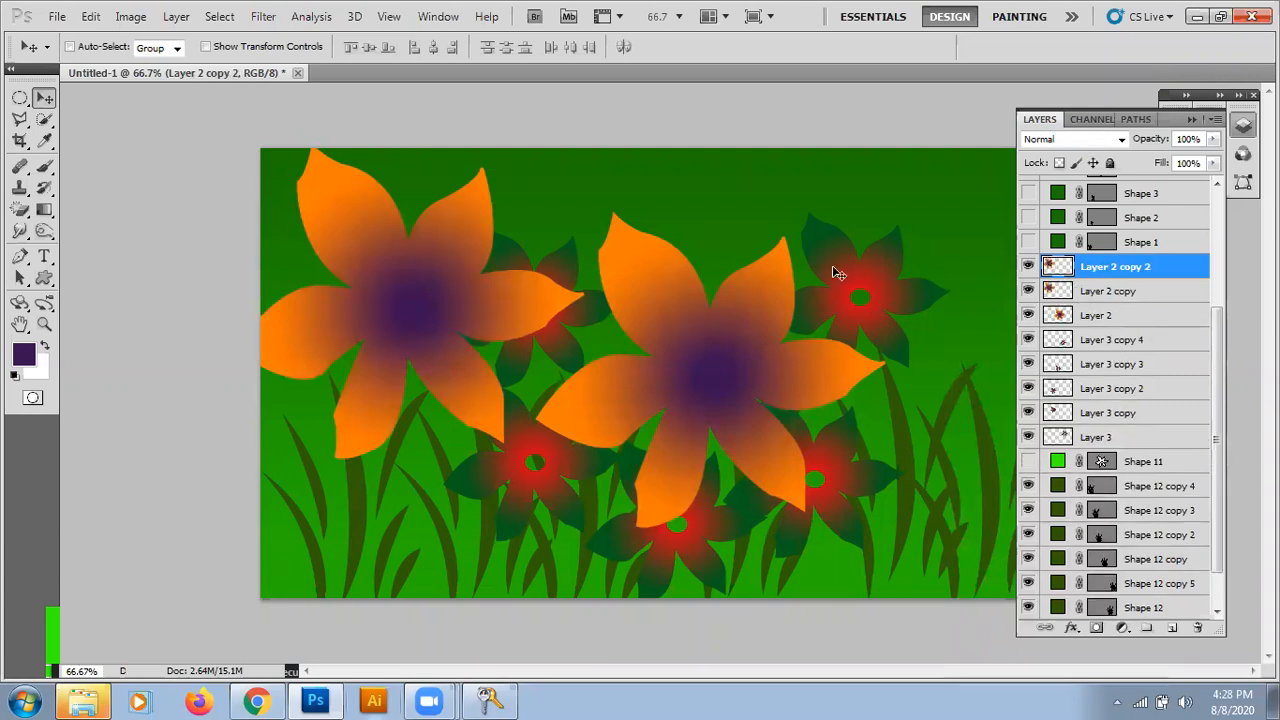
left_click_drag(366, 271, 557, 303)
key("ctrl+t")
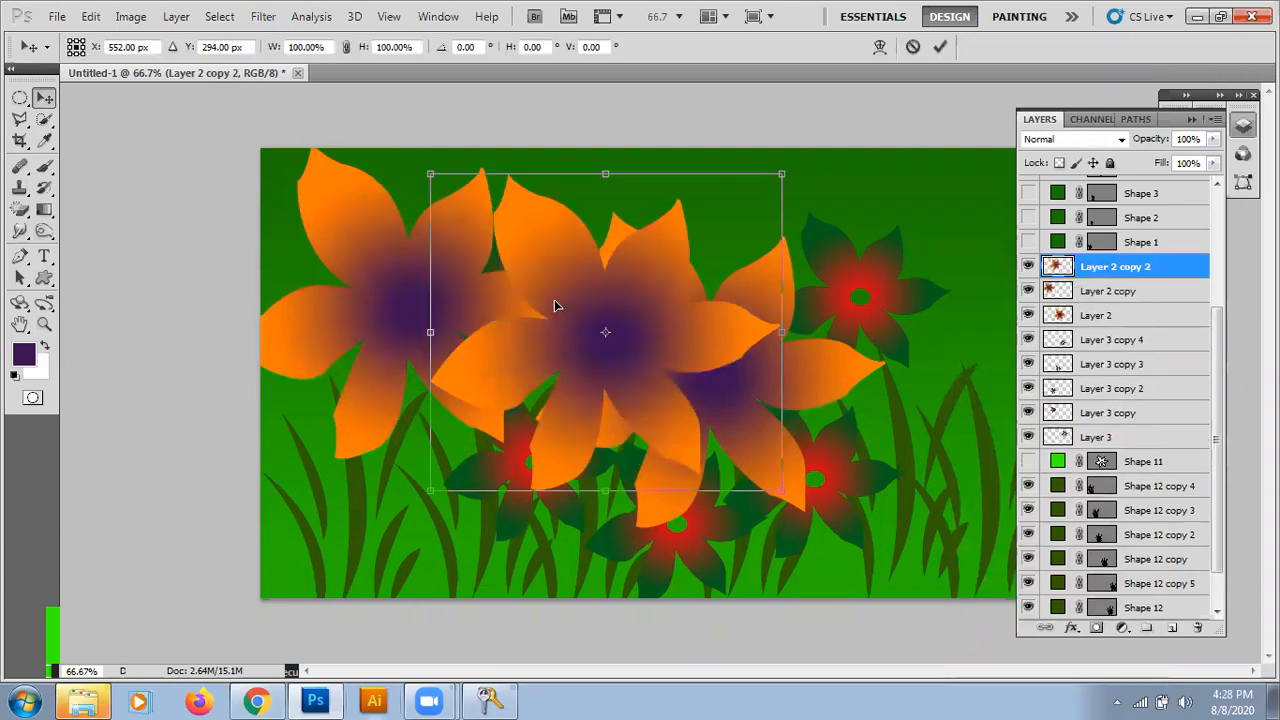
left_click_drag(428, 176, 538, 271)
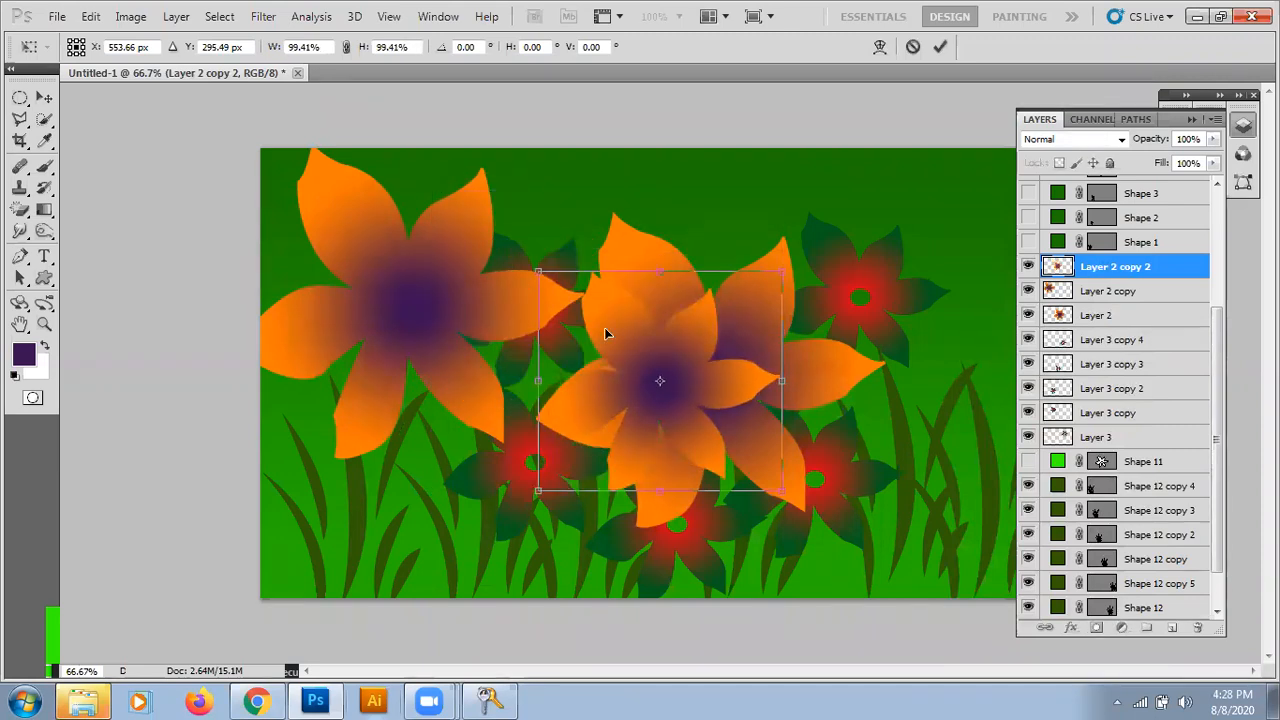
left_click_drag(580, 354, 971, 220)
left_click(1191, 119)
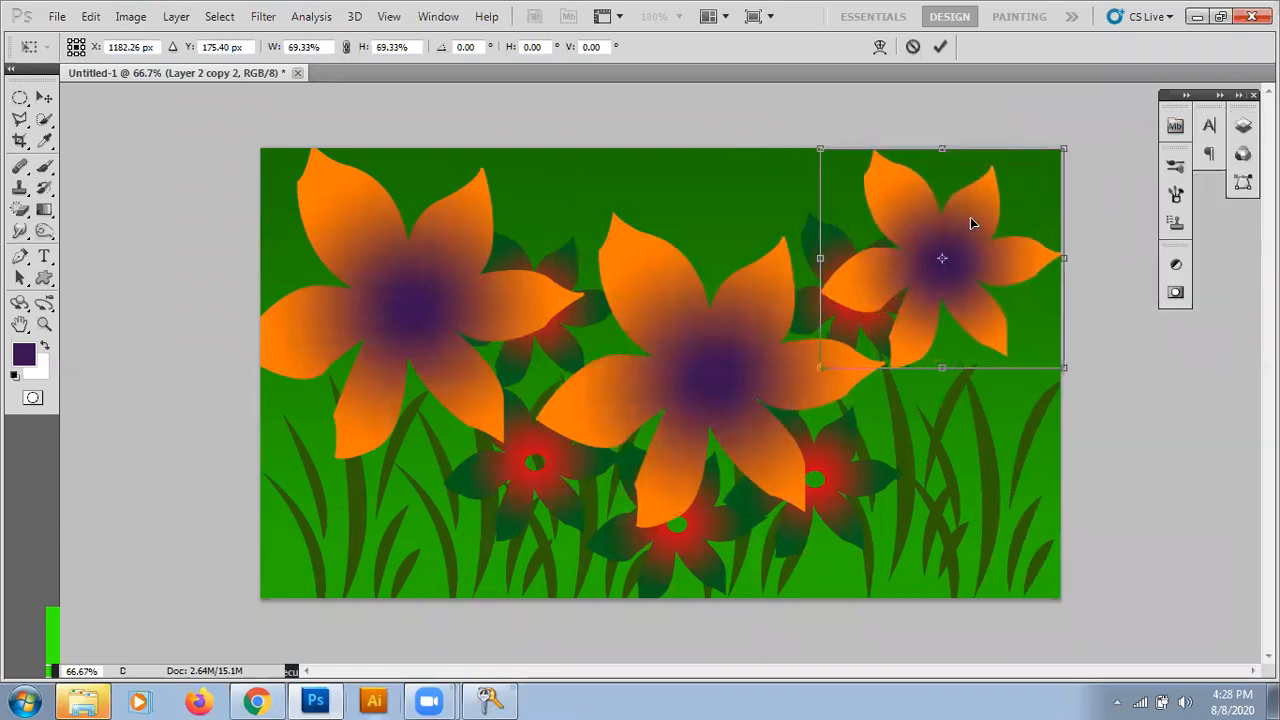
left_click(936, 49)
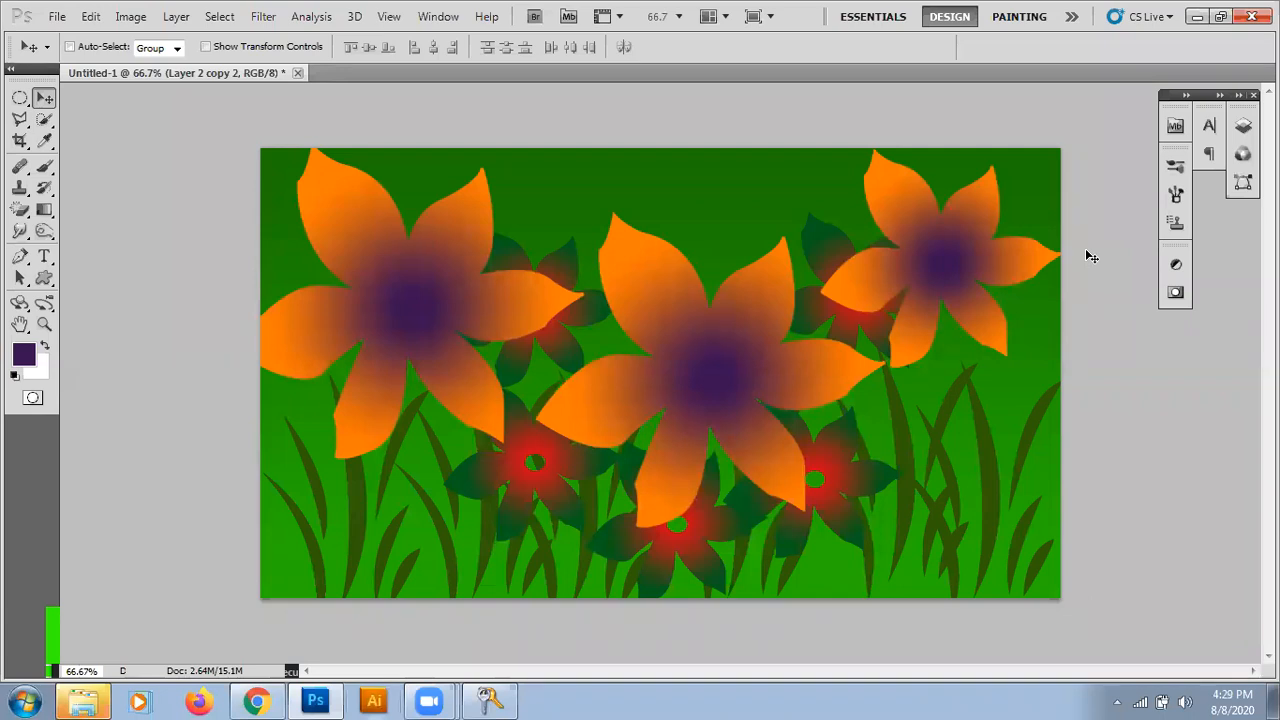
Reset the colours to default and set up the Type tool with the Fjalla One font at 48 pt
left_click(15, 380)
left_click(44, 257)
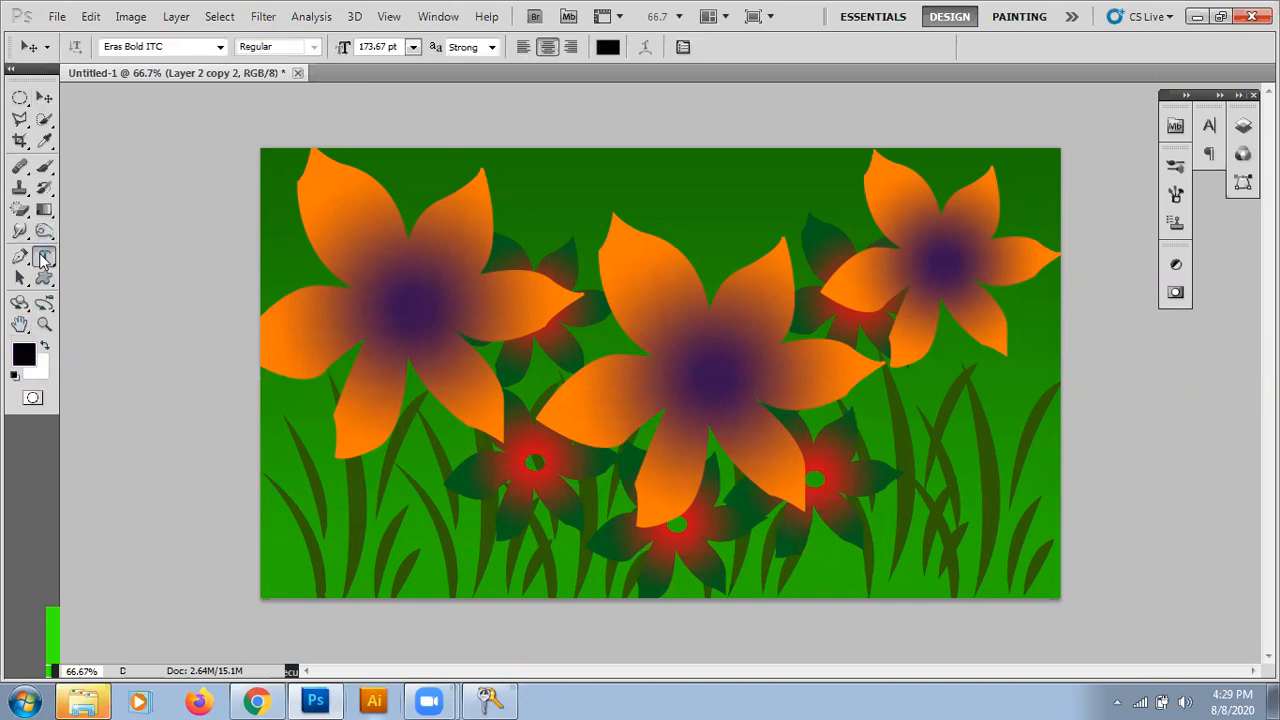
left_click(220, 47)
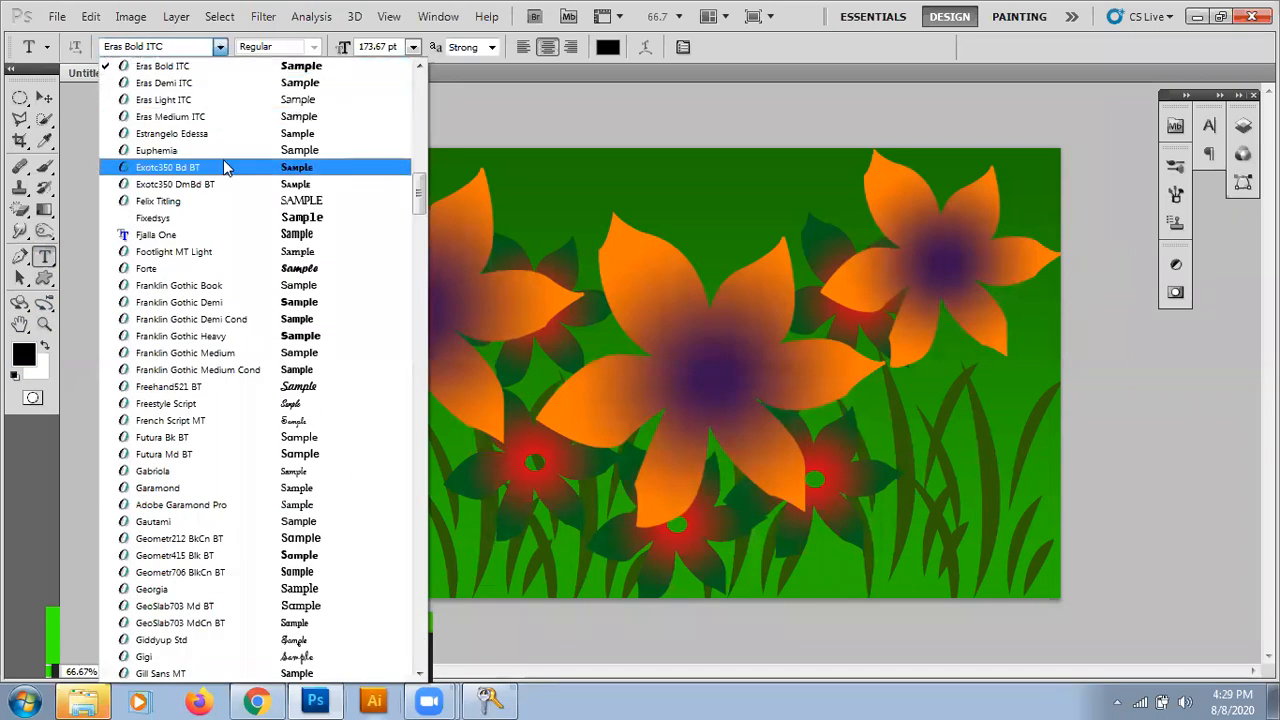
left_click(222, 234)
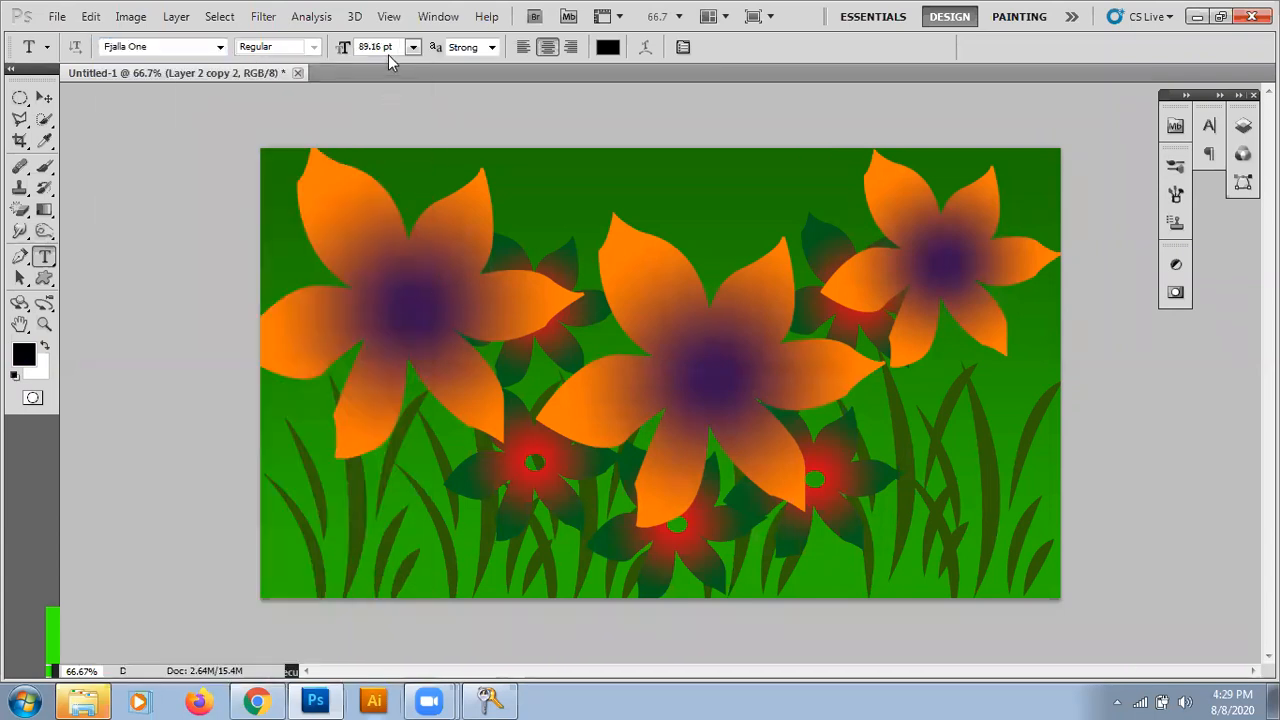
left_click(413, 48)
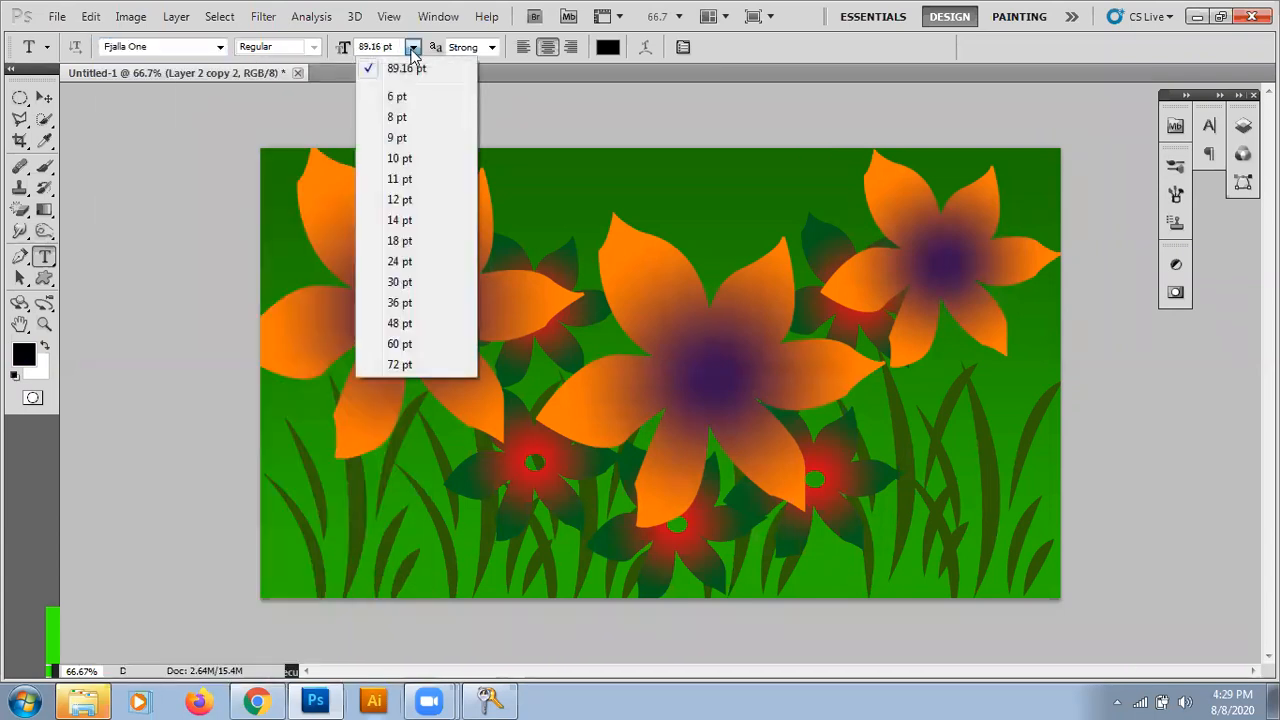
left_click(405, 324)
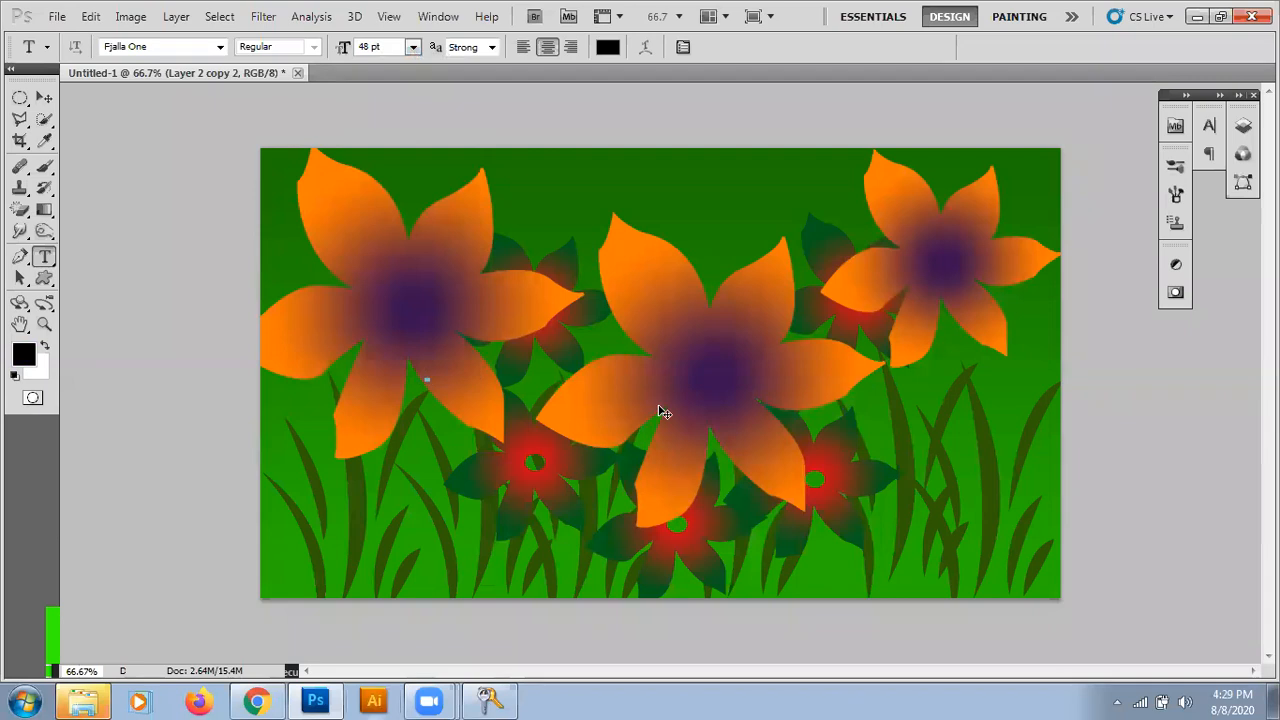
Add the text "14 August" over the lower petals of the upper-left orange flower
left_click(427, 379)
type("14")
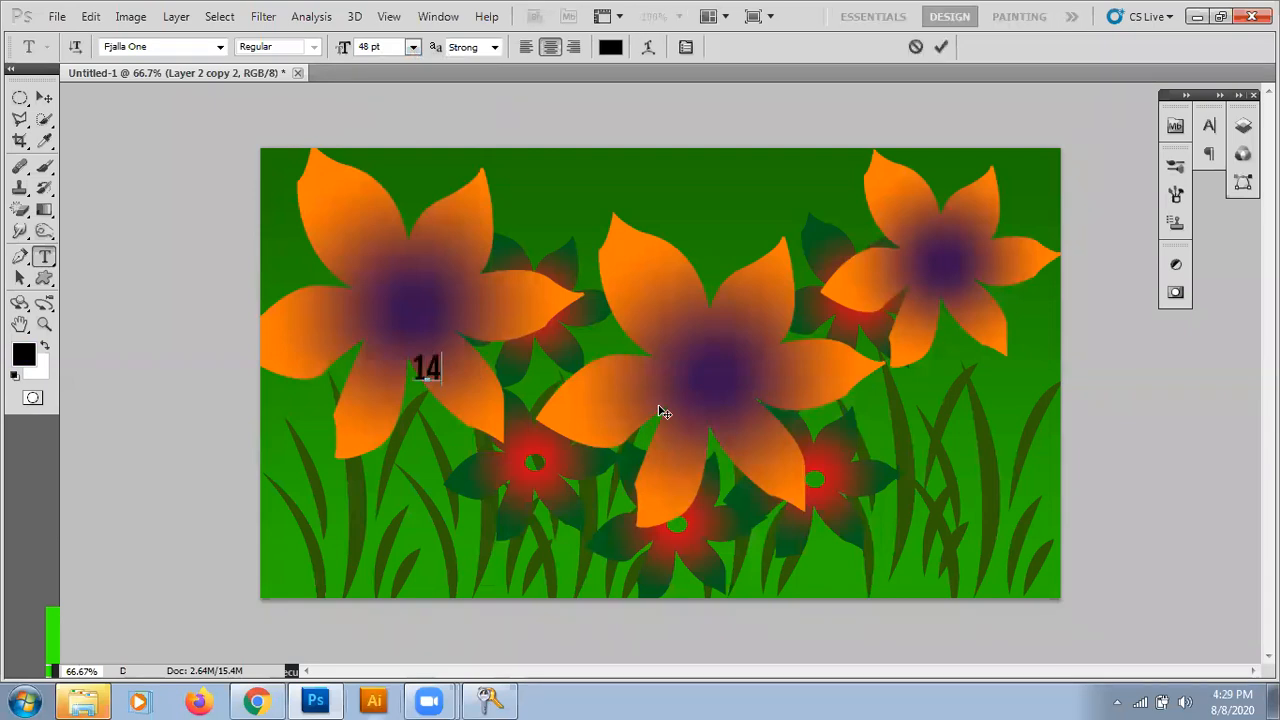
type(" Aug")
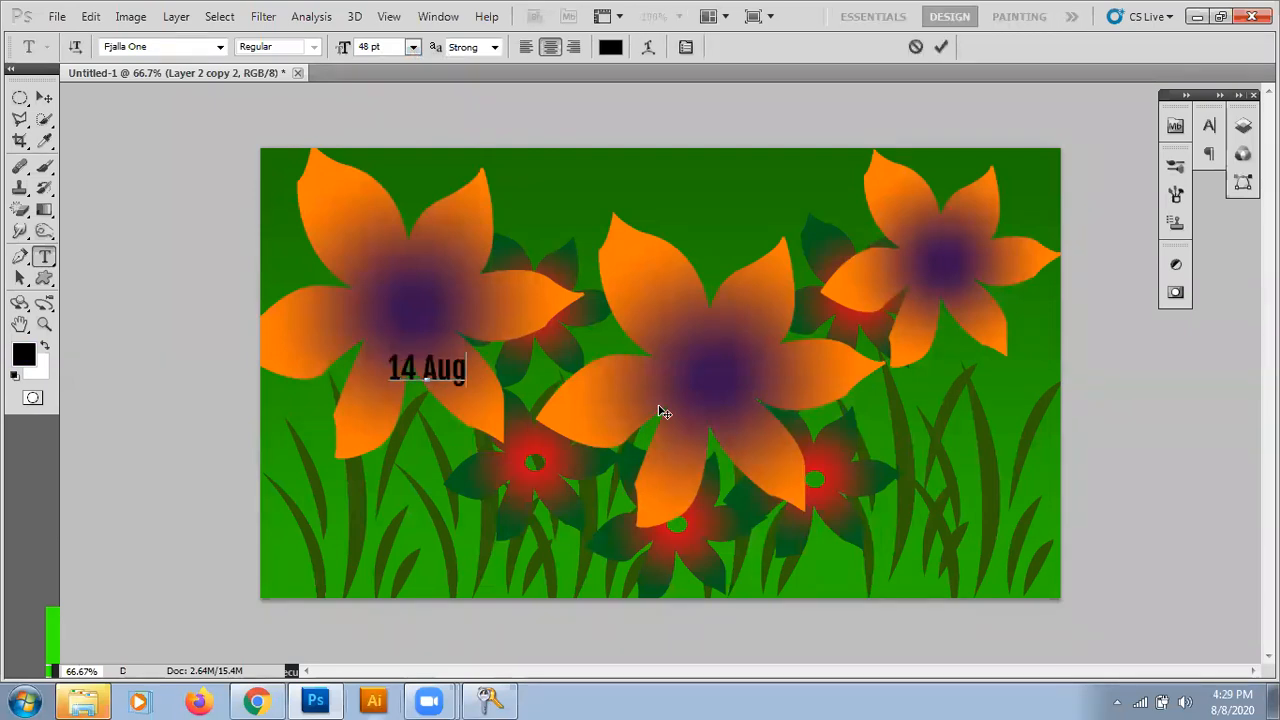
type("ugt")
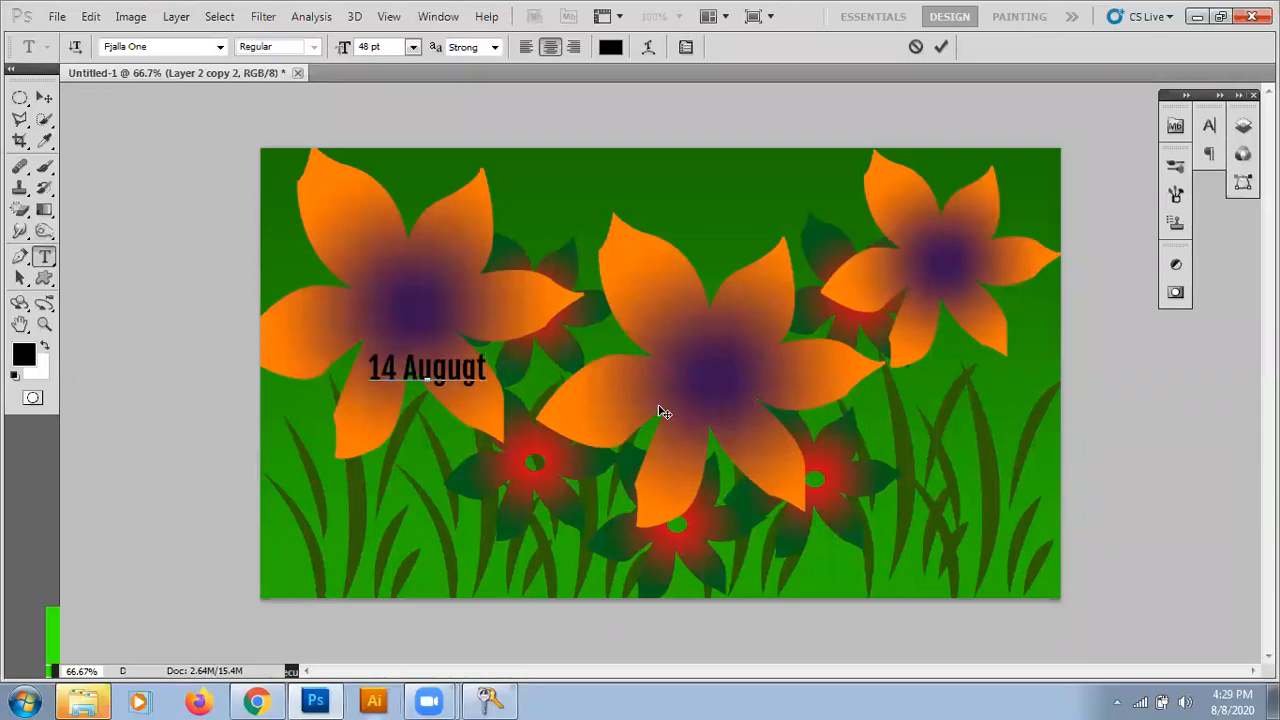
key("BackSpace")
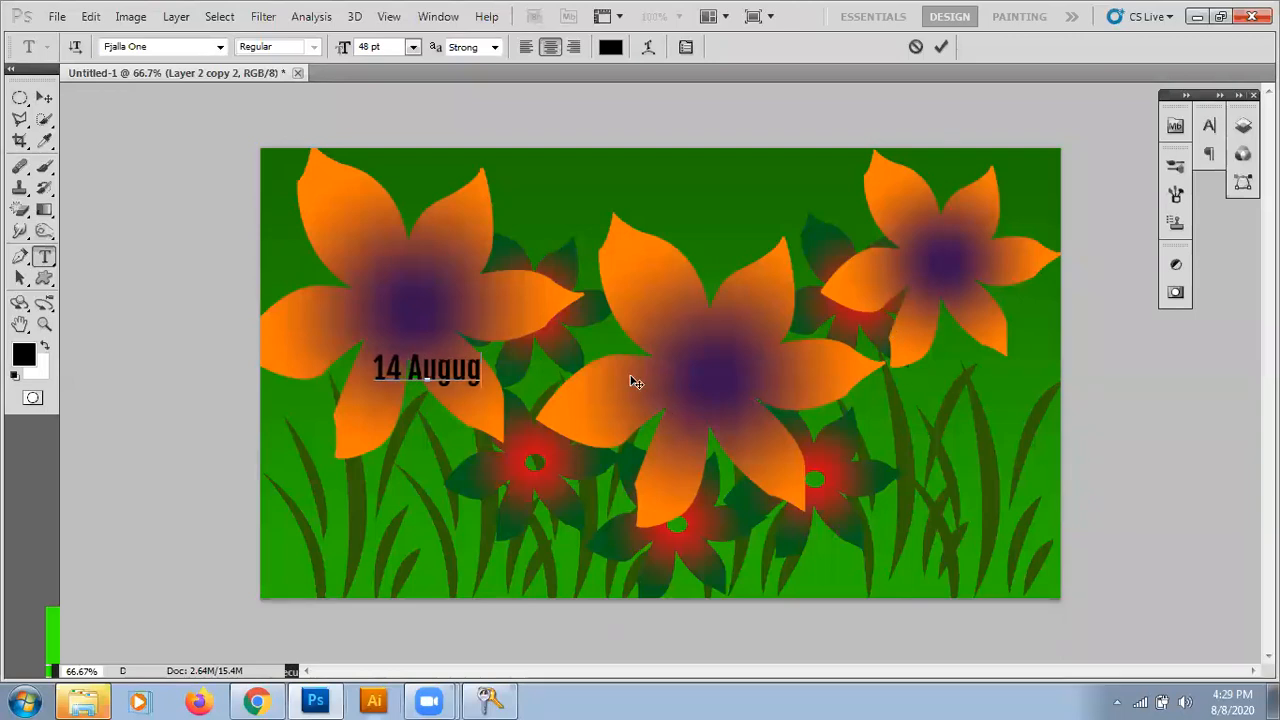
key("BackSpace")
type("st")
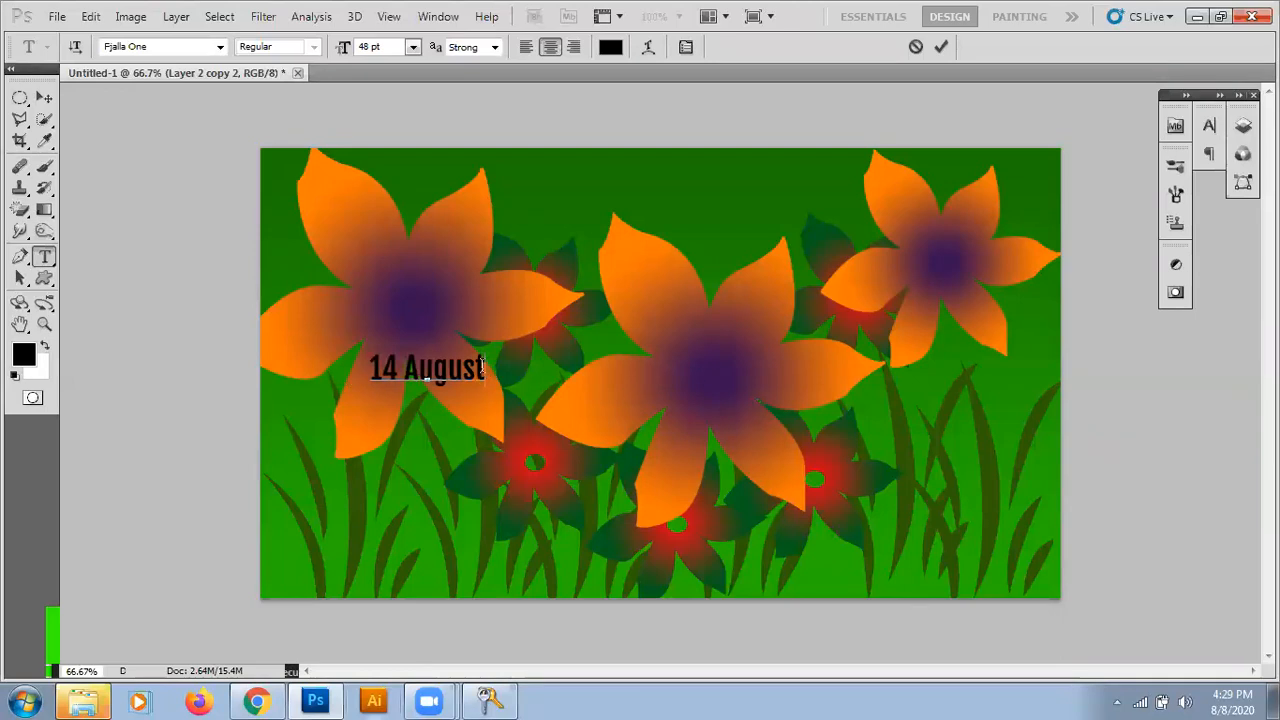
left_click(944, 47)
Enlarge the 14 August text to span most of the canvas width and move it up across the flowers
key("v")
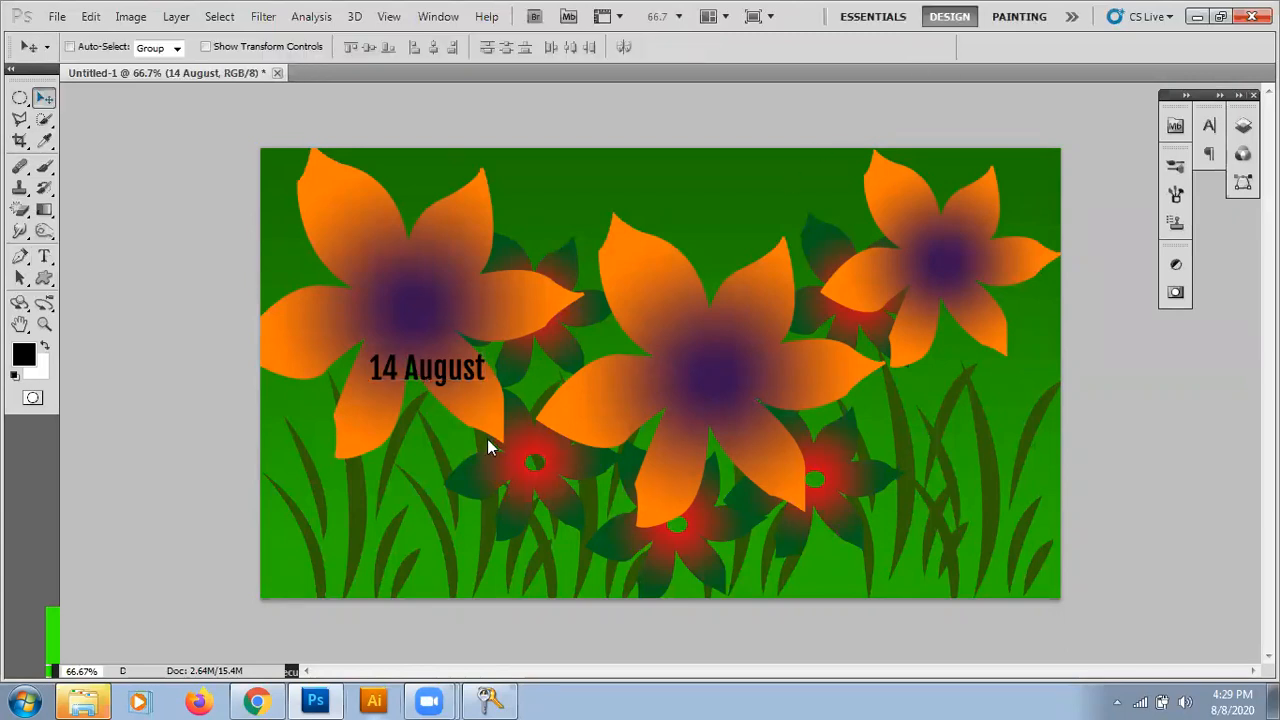
key("ctrl+t")
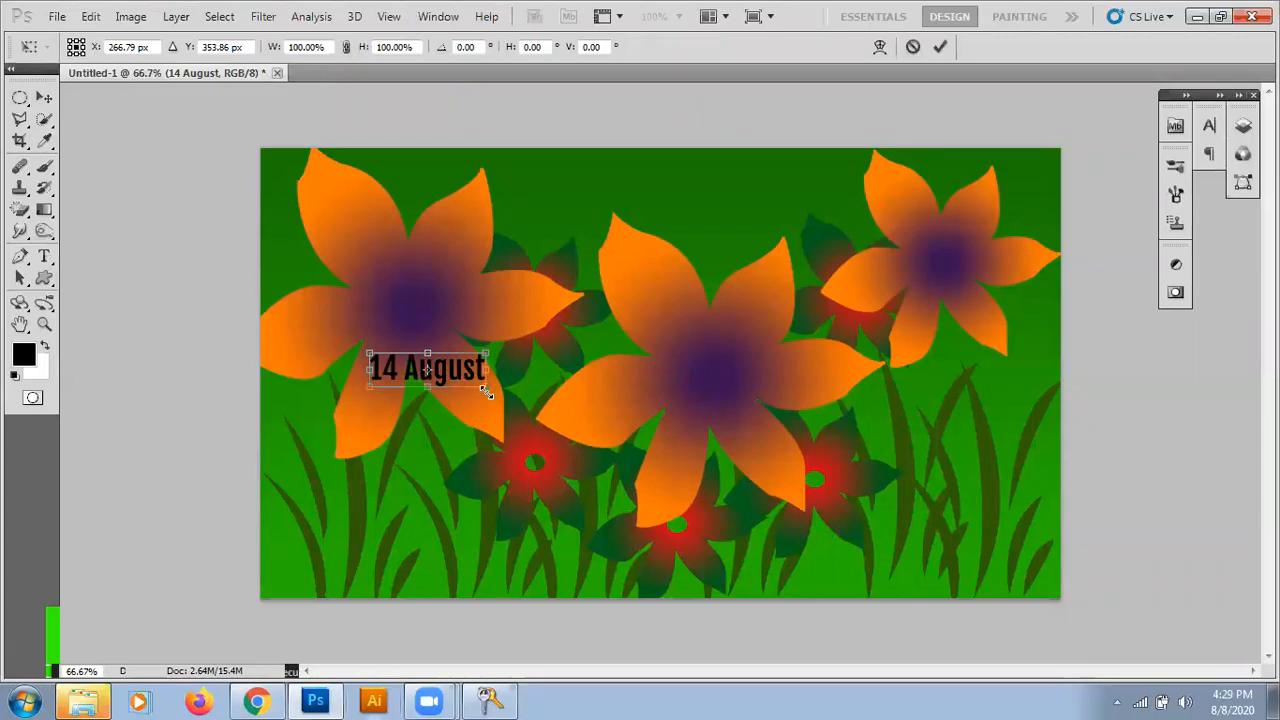
left_click_drag(487, 389, 970, 538)
left_click_drag(714, 476, 713, 292)
key("Return")
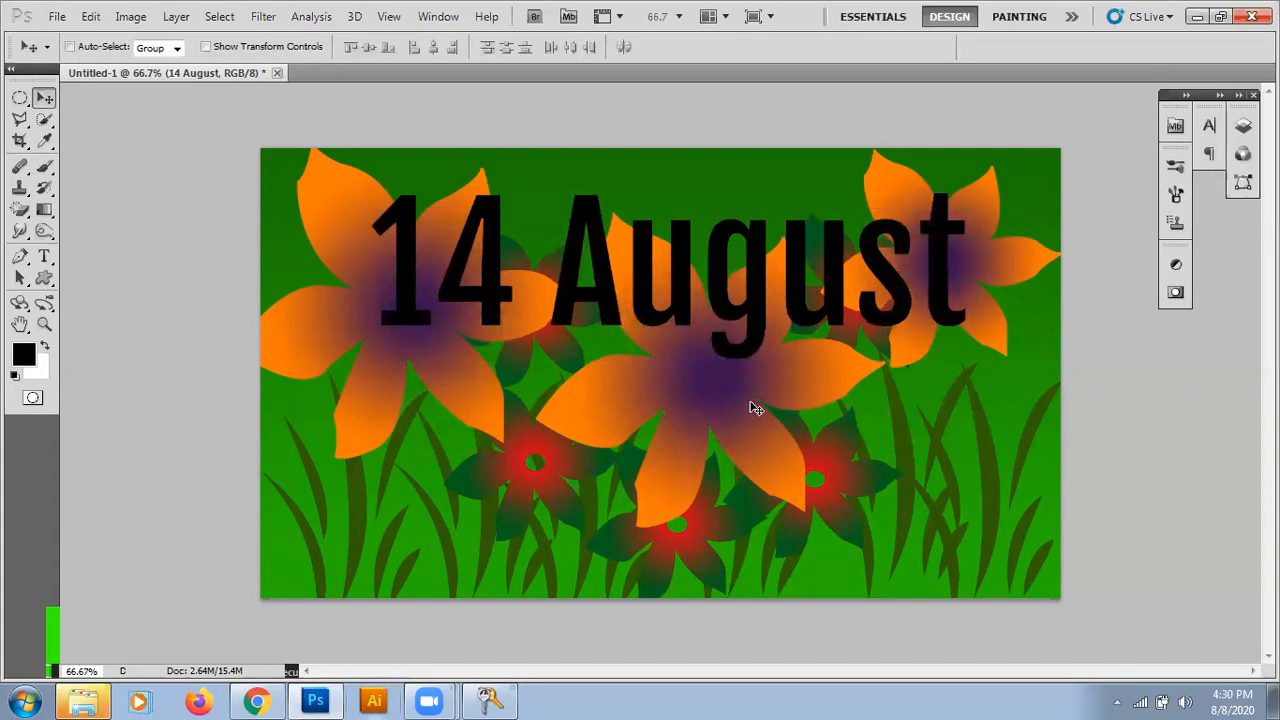
Duplicate the 14 August text layer and hide the original text layer
key("F7")
left_click_drag(1147, 268, 1170, 626)
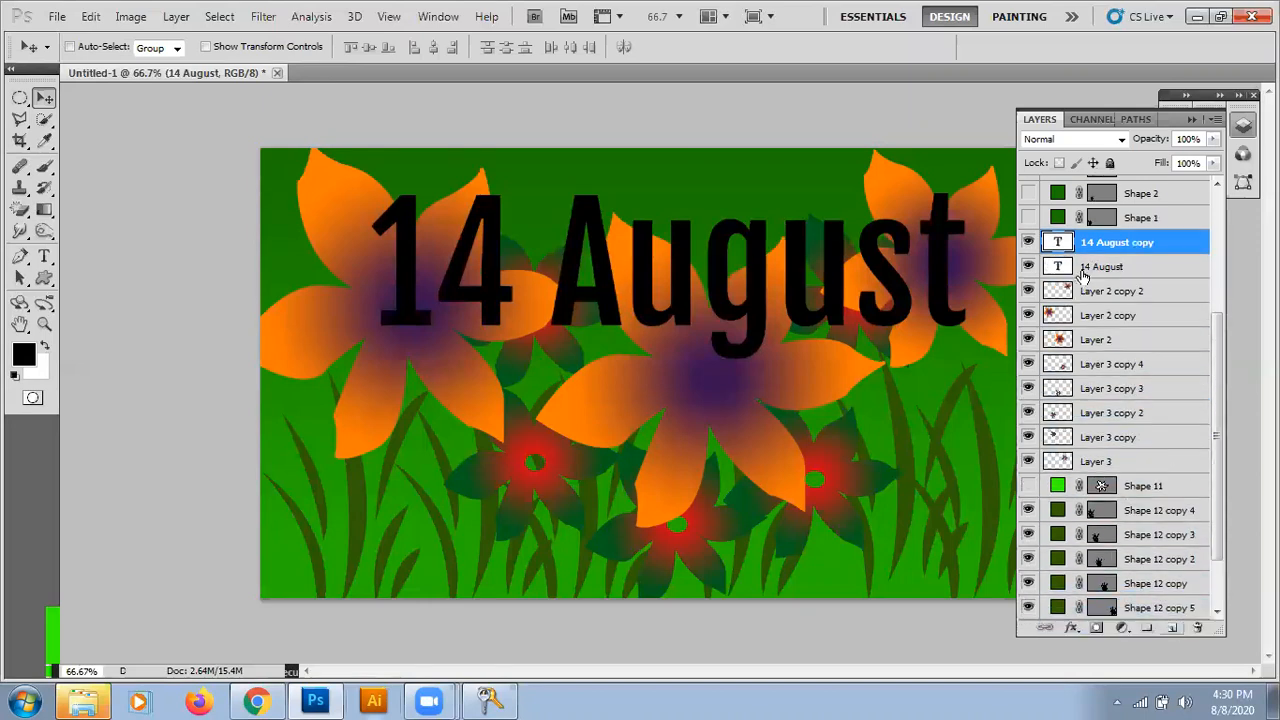
right_click(1101, 247)
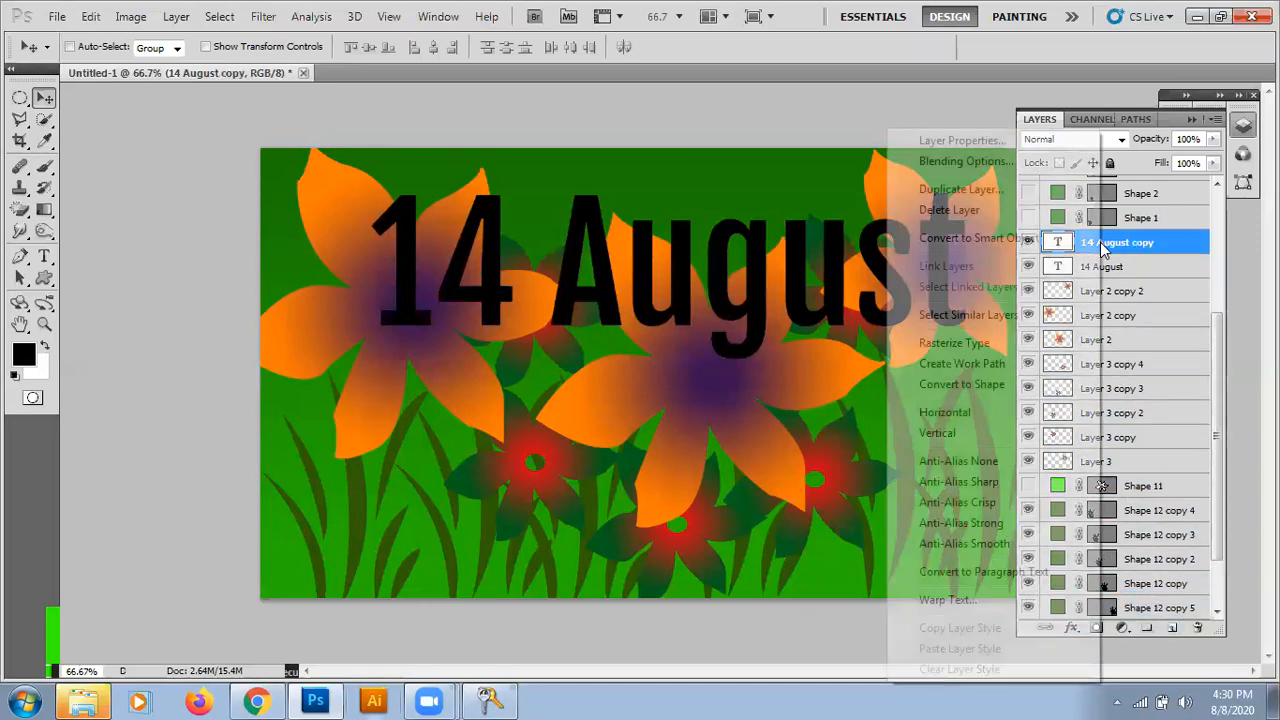
left_click(1026, 50)
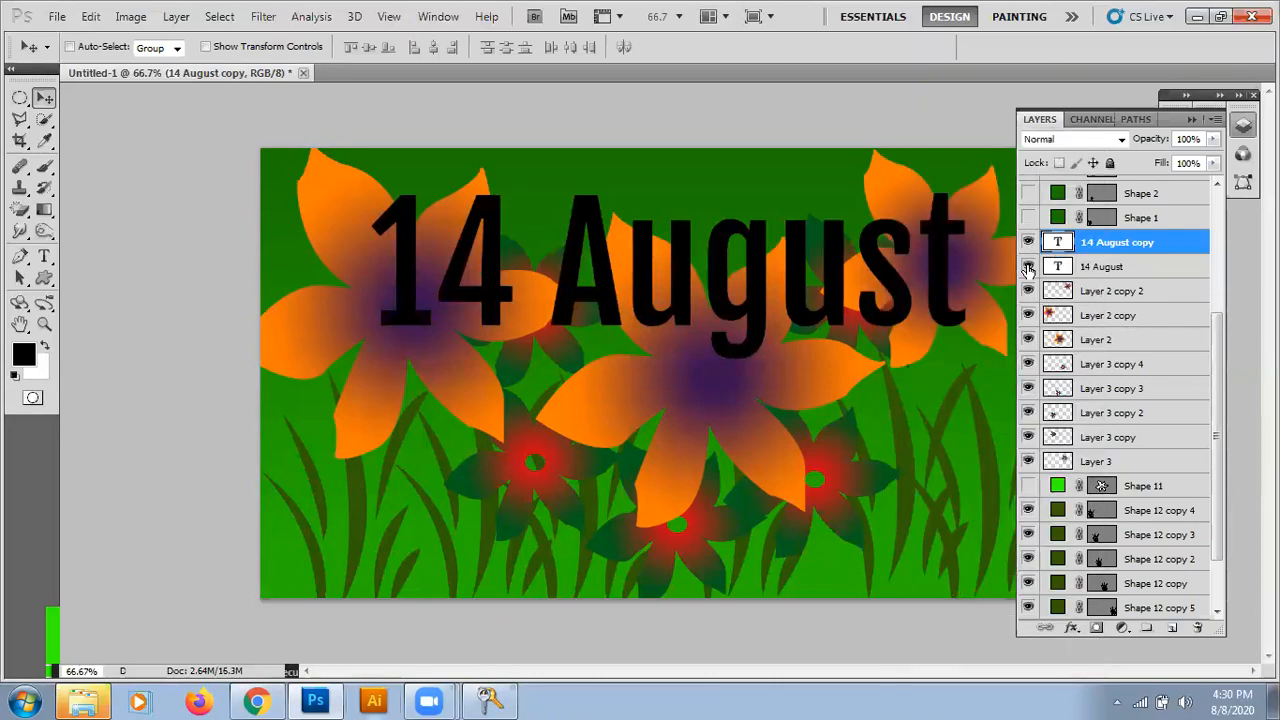
left_click(1028, 266)
Give the 14 August copy layer a Bevel and Emboss texture using the pattern library's multicoloured striped pattern
right_click(1122, 249)
left_click(985, 163)
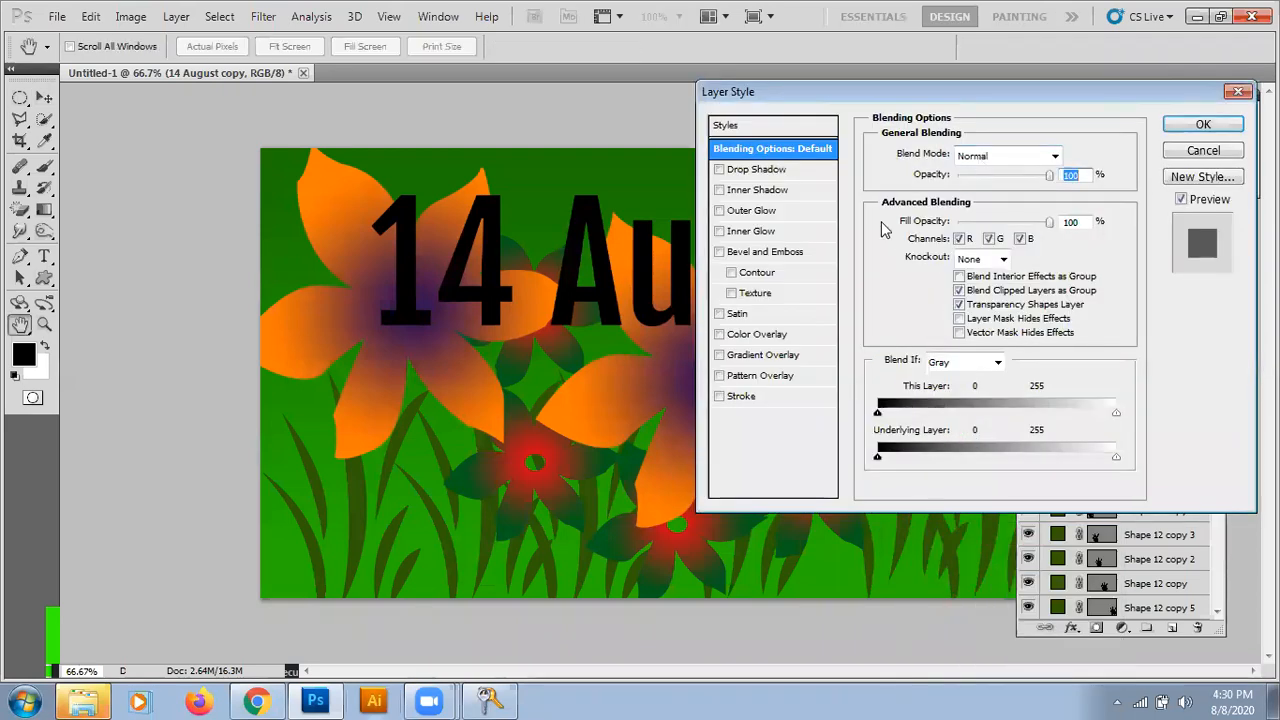
left_click_drag(867, 93, 1033, 87)
left_click(916, 288)
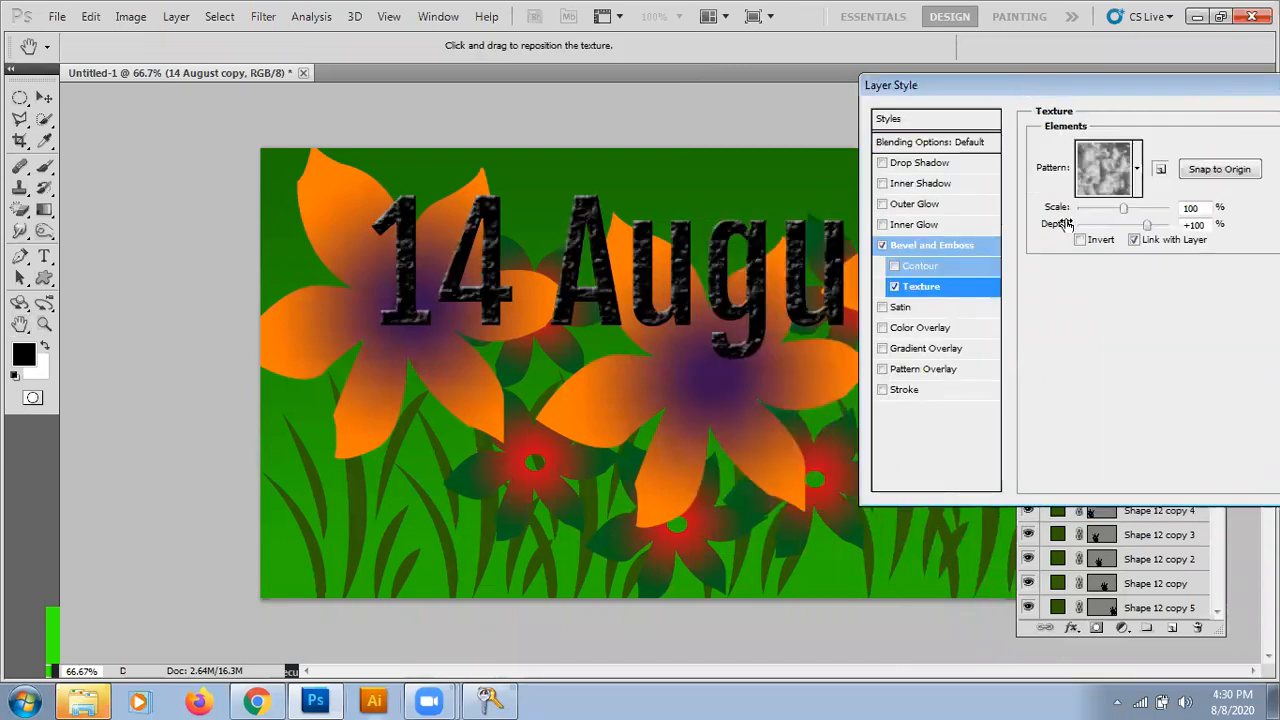
left_click(1137, 170)
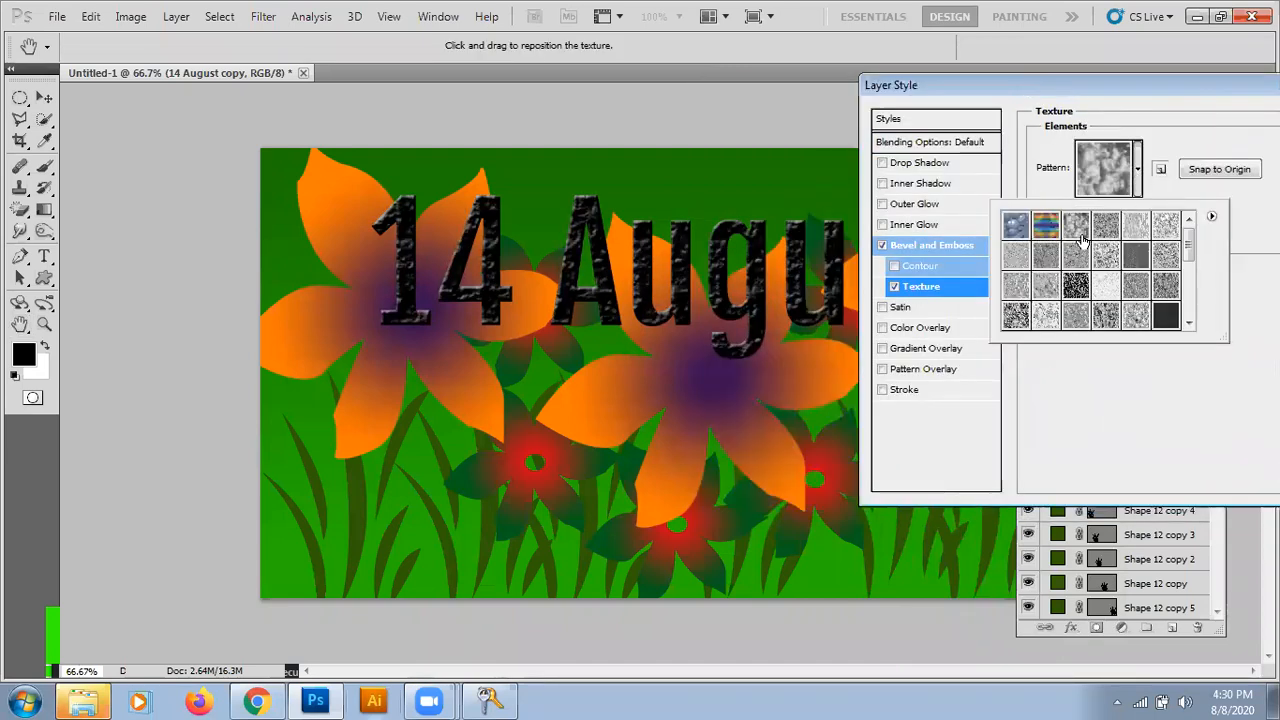
left_click(1045, 225)
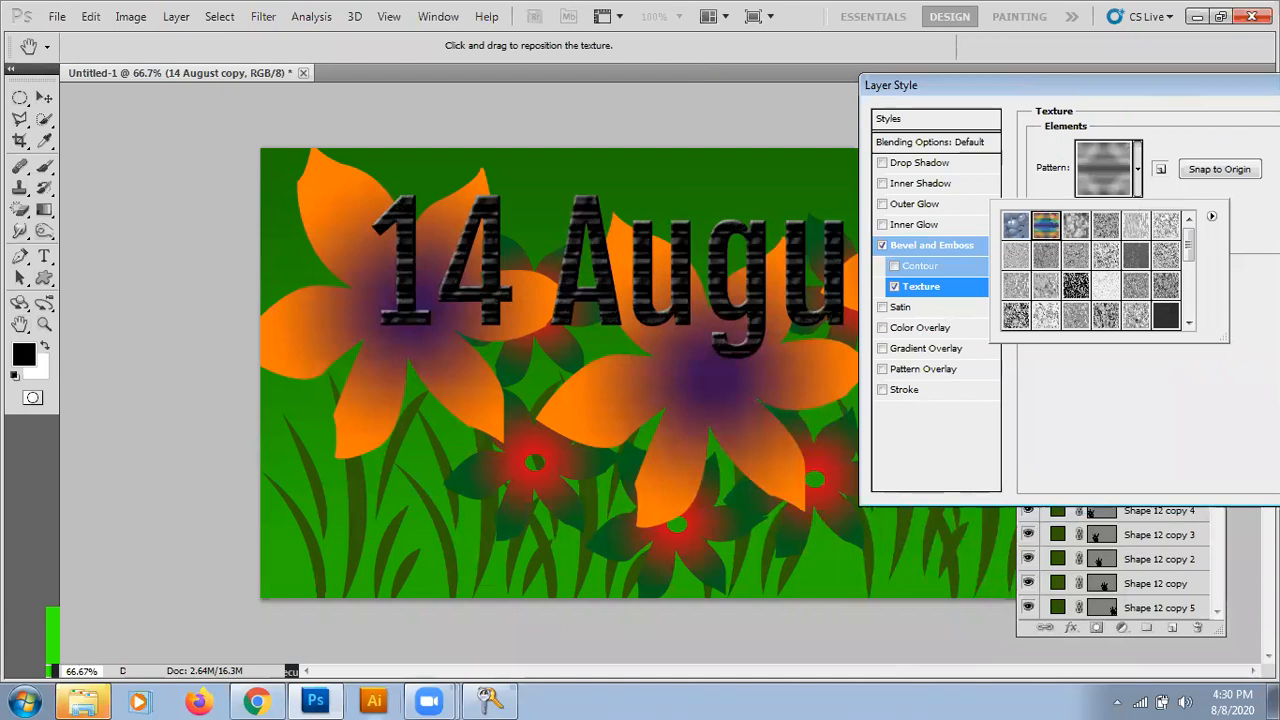
key("Return")
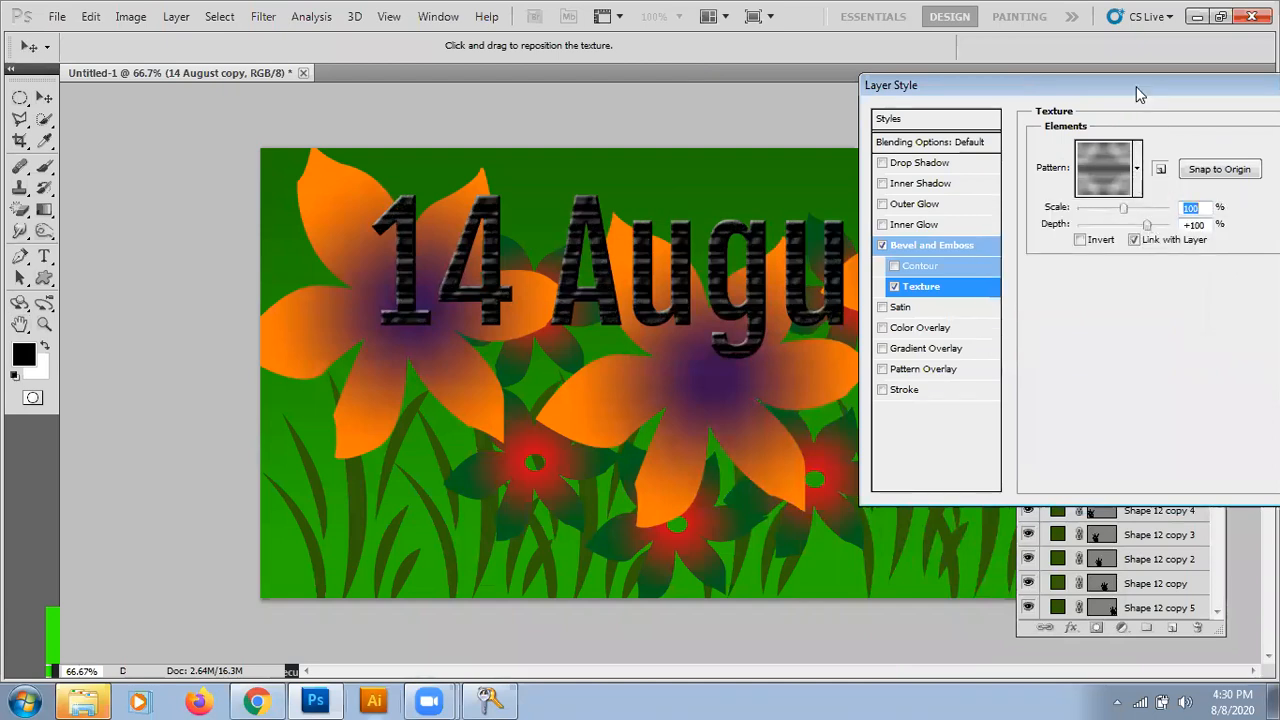
Undo the Bevel and Emboss texture on the 14 August copy layer
left_click_drag(1144, 85, 982, 117)
key("Return")
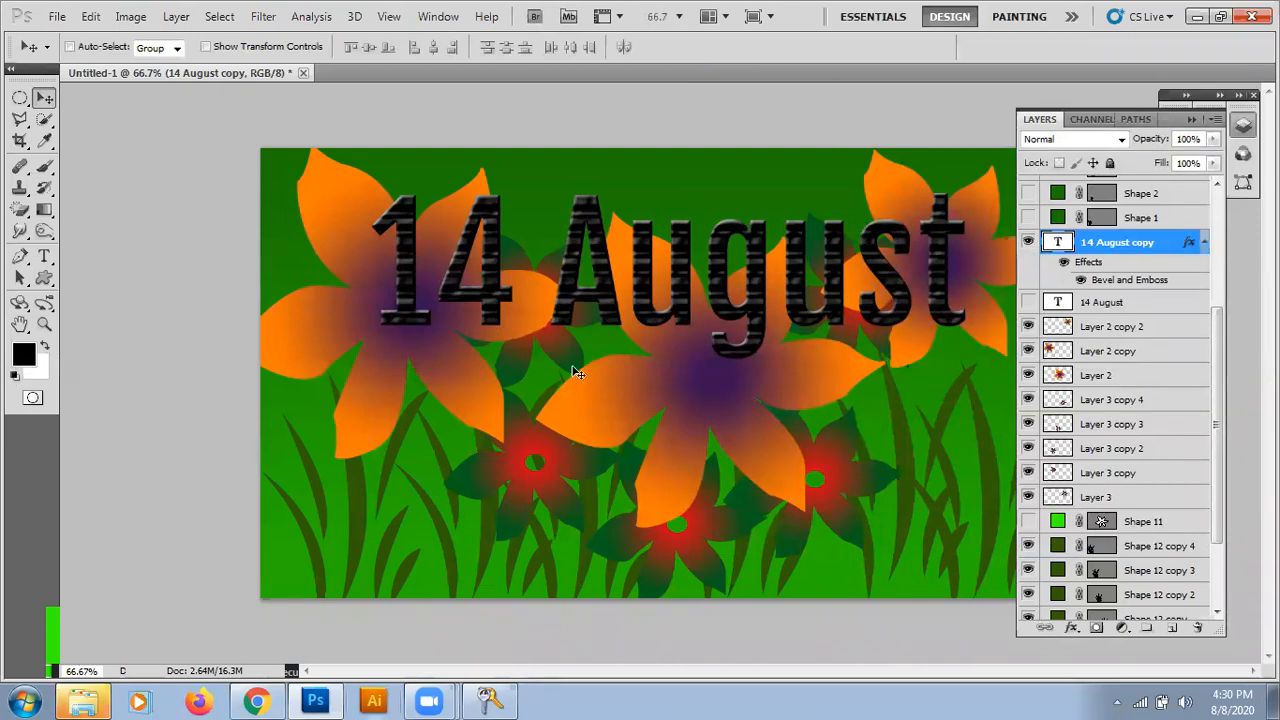
key("ctrl+z")
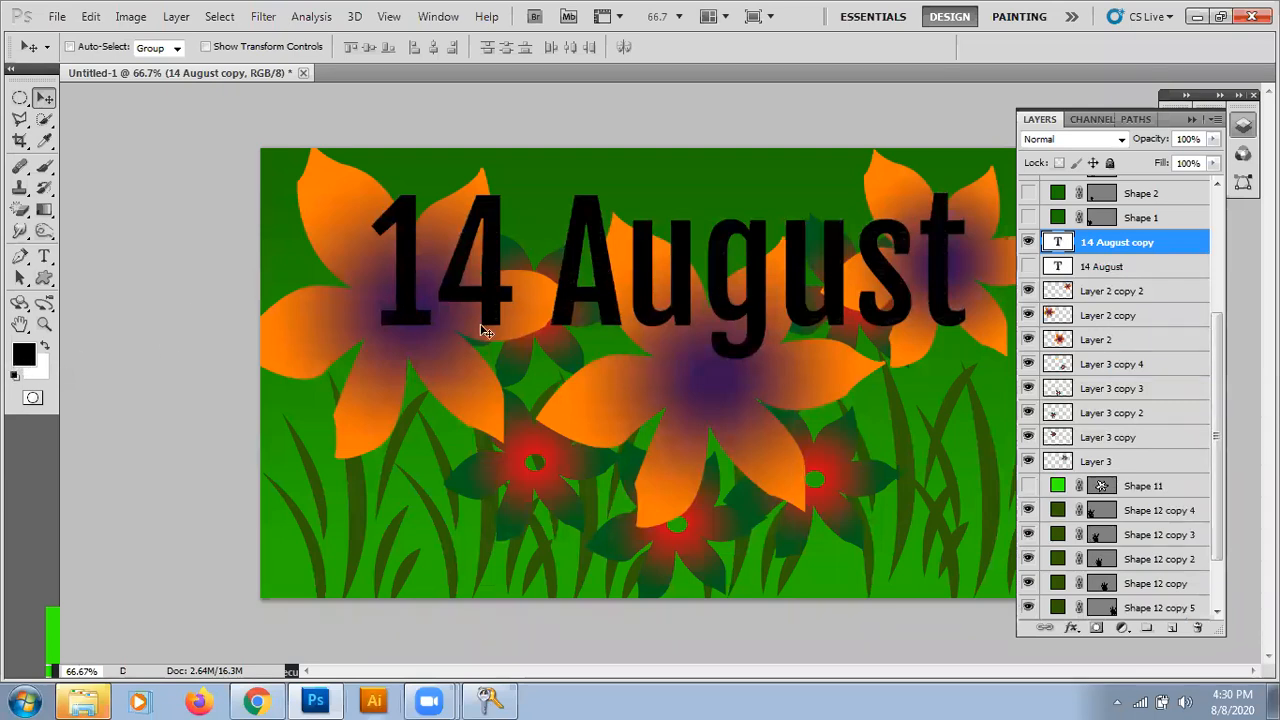
Recolour the whole 14 August text on the visible copy layer to golden yellow, dba013
key("t")
left_click(461, 285)
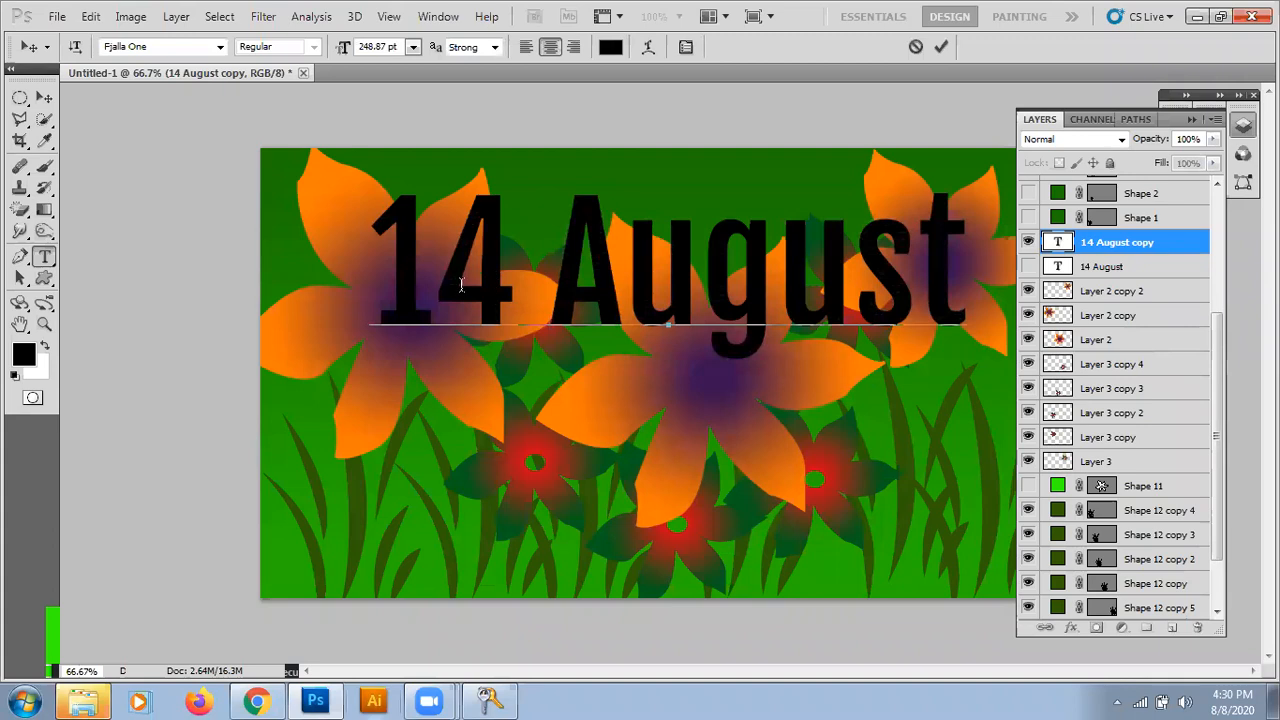
left_click_drag(367, 281, 1006, 274)
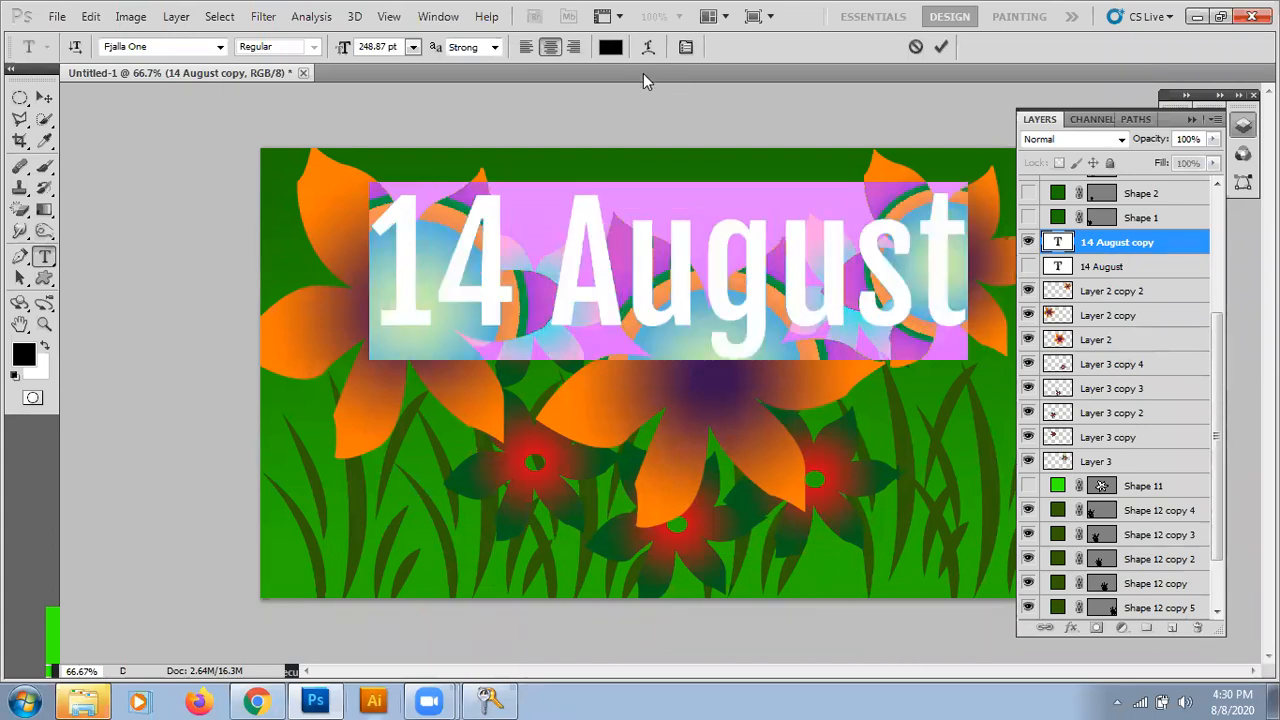
left_click(610, 47)
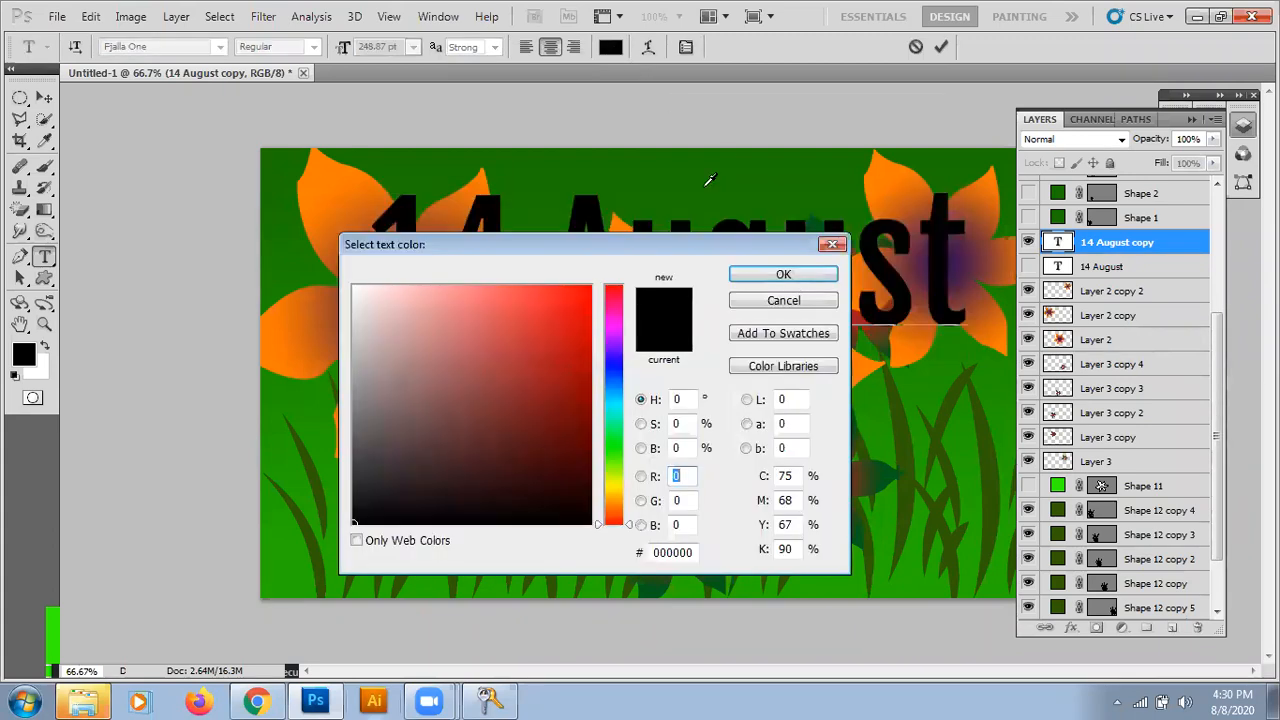
left_click(614, 489)
left_click_drag(615, 495, 615, 498)
left_click_drag(543, 360, 570, 318)
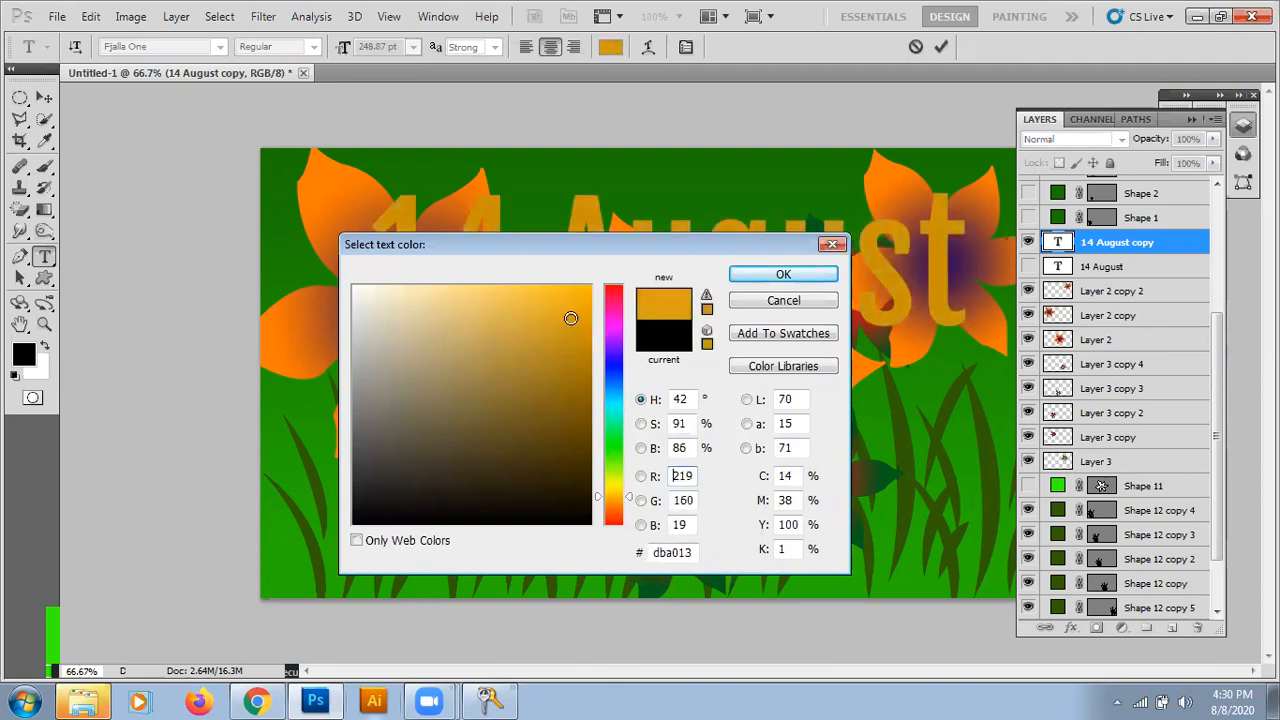
left_click(783, 274)
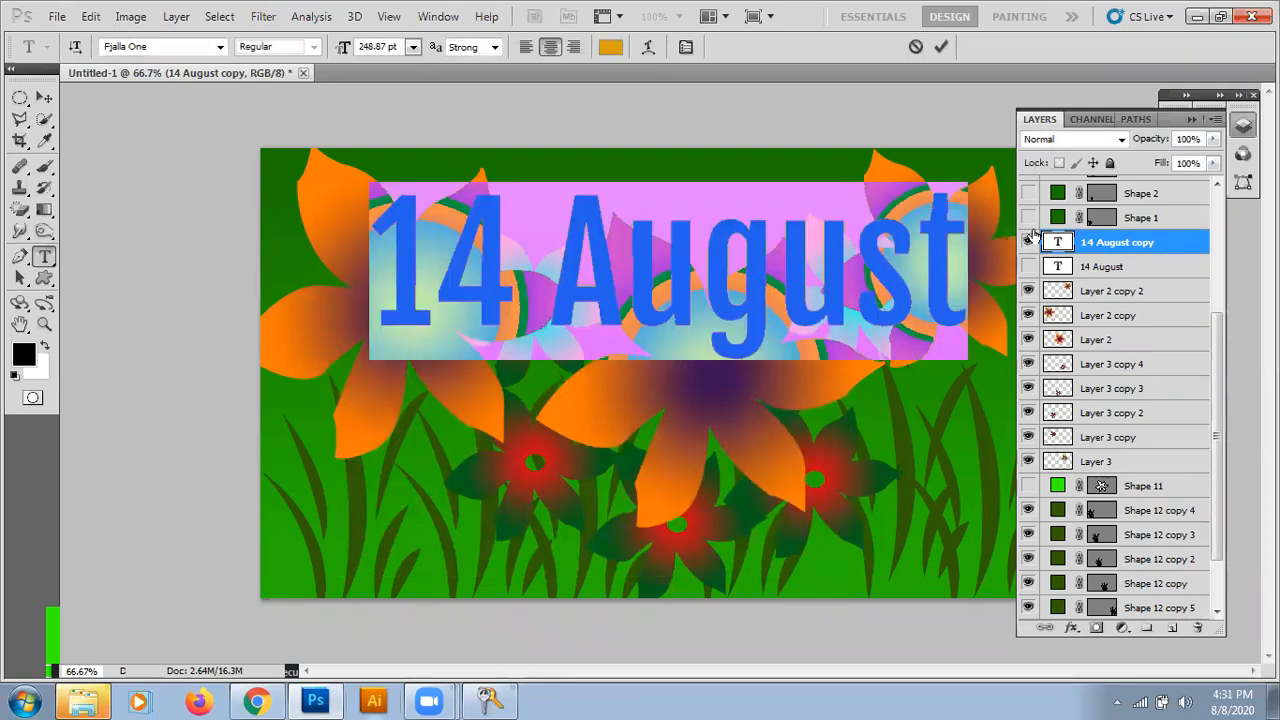
left_click(941, 46)
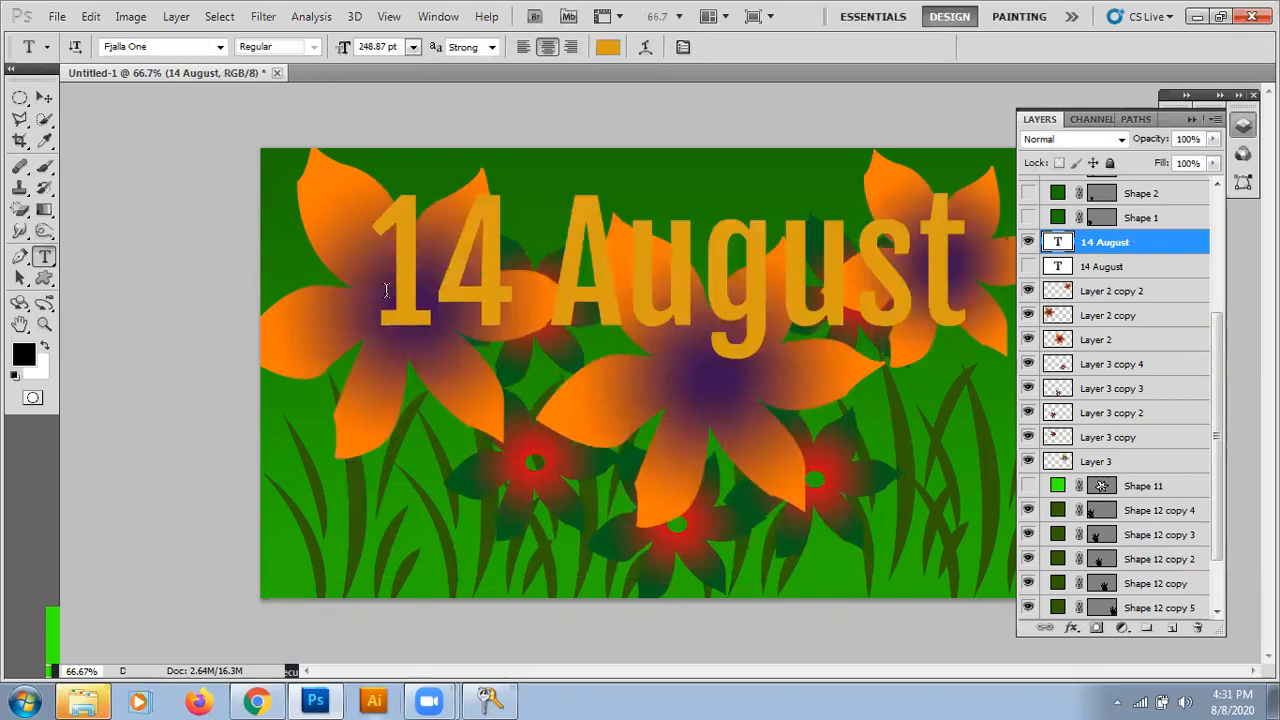
Add a Bevel and Emboss texture to the golden 14 August layer, trying the first few patterns and picking the fourth, grainy grey one
left_click(44, 97)
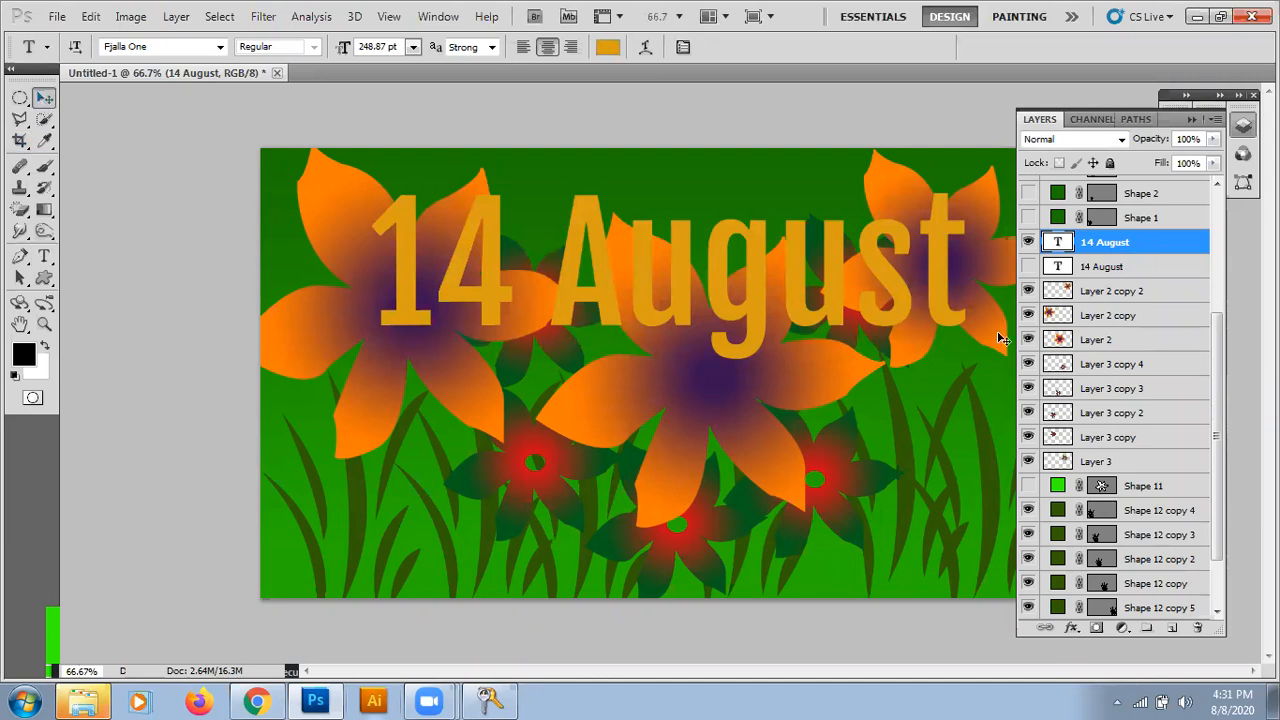
right_click(1146, 254)
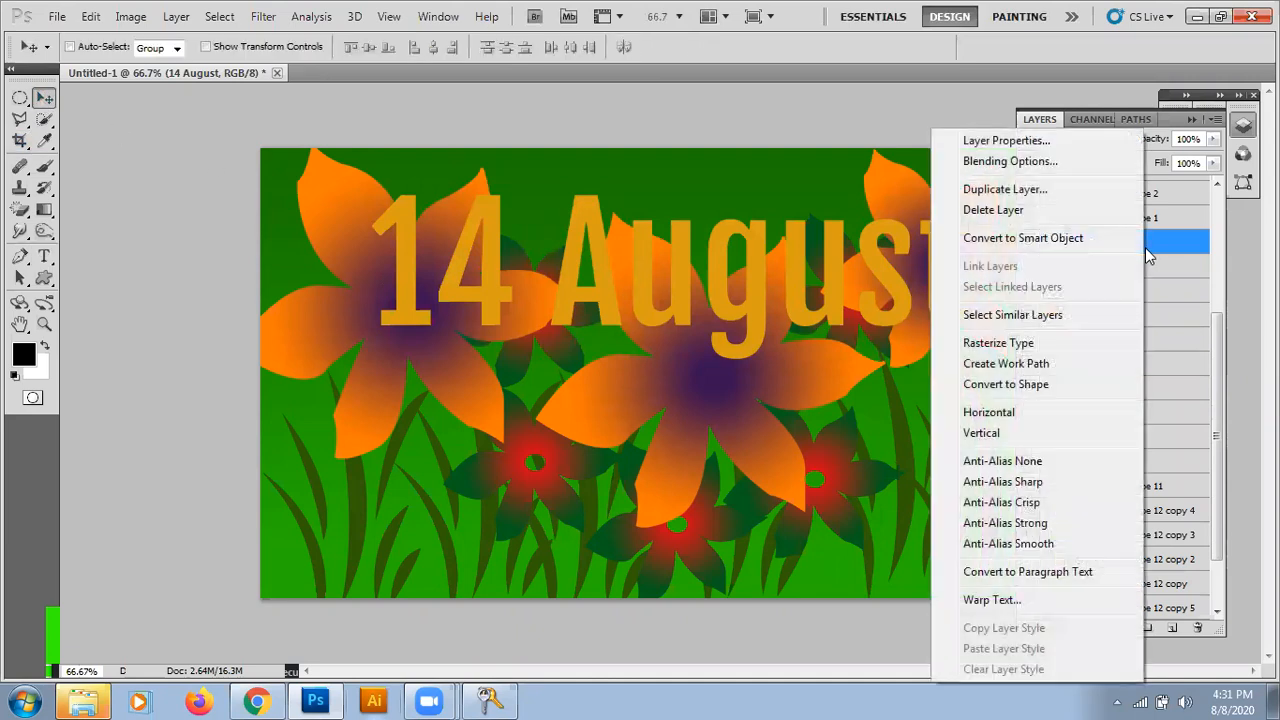
left_click(985, 161)
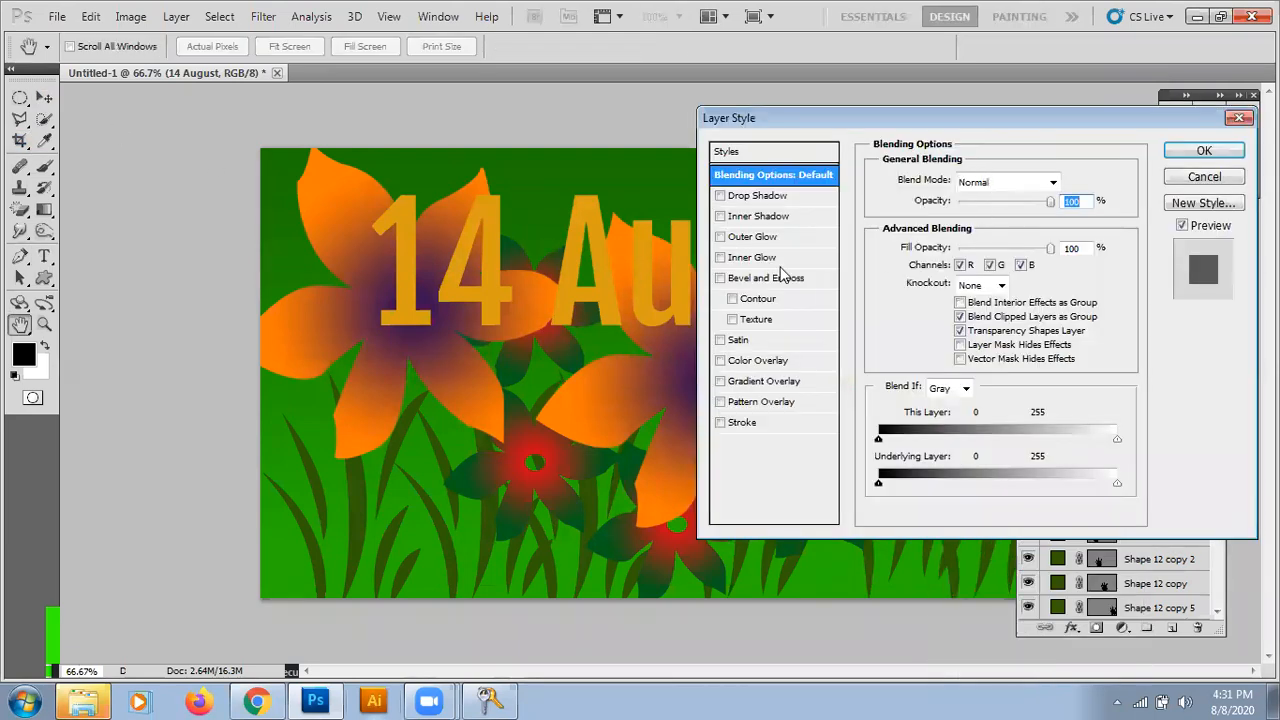
left_click(752, 322)
left_click(975, 201)
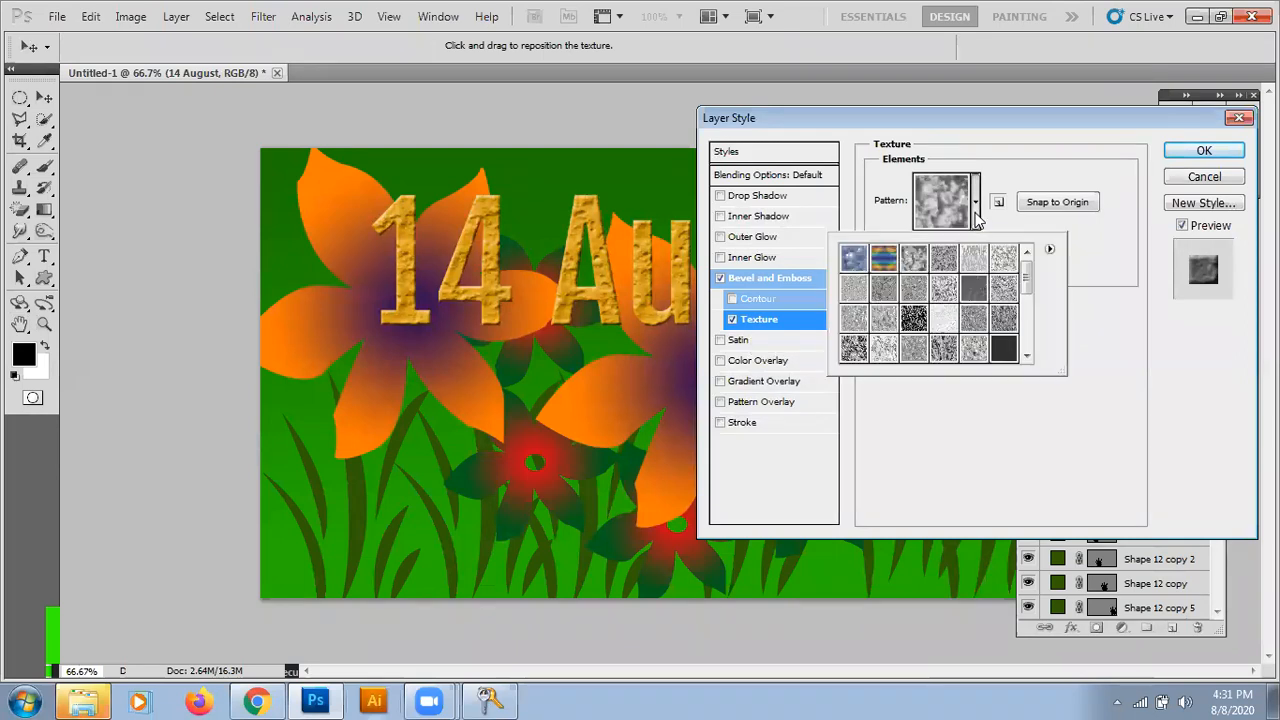
left_click(851, 262)
left_click(883, 261)
left_click(913, 262)
left_click(943, 260)
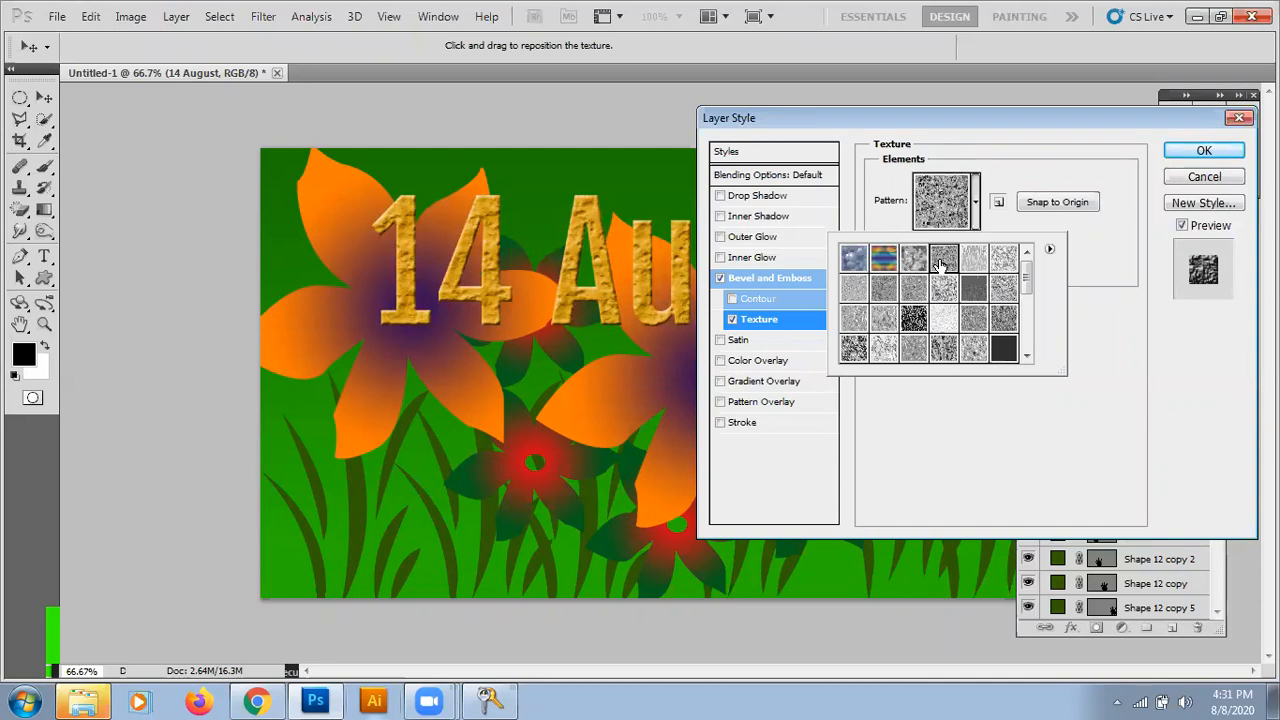
Uncover the whole title behind the Layer Style dialog and set the texture scale to 37%
left_click_drag(935, 128, 667, 379)
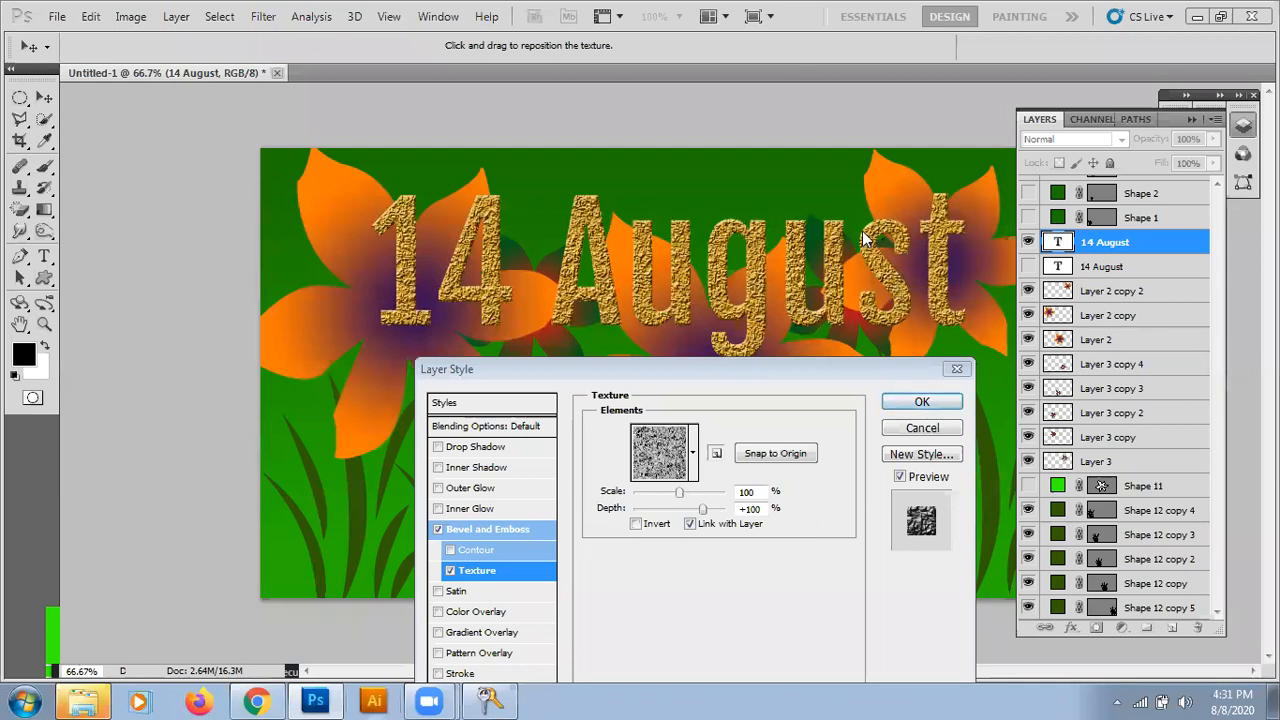
left_click(806, 375)
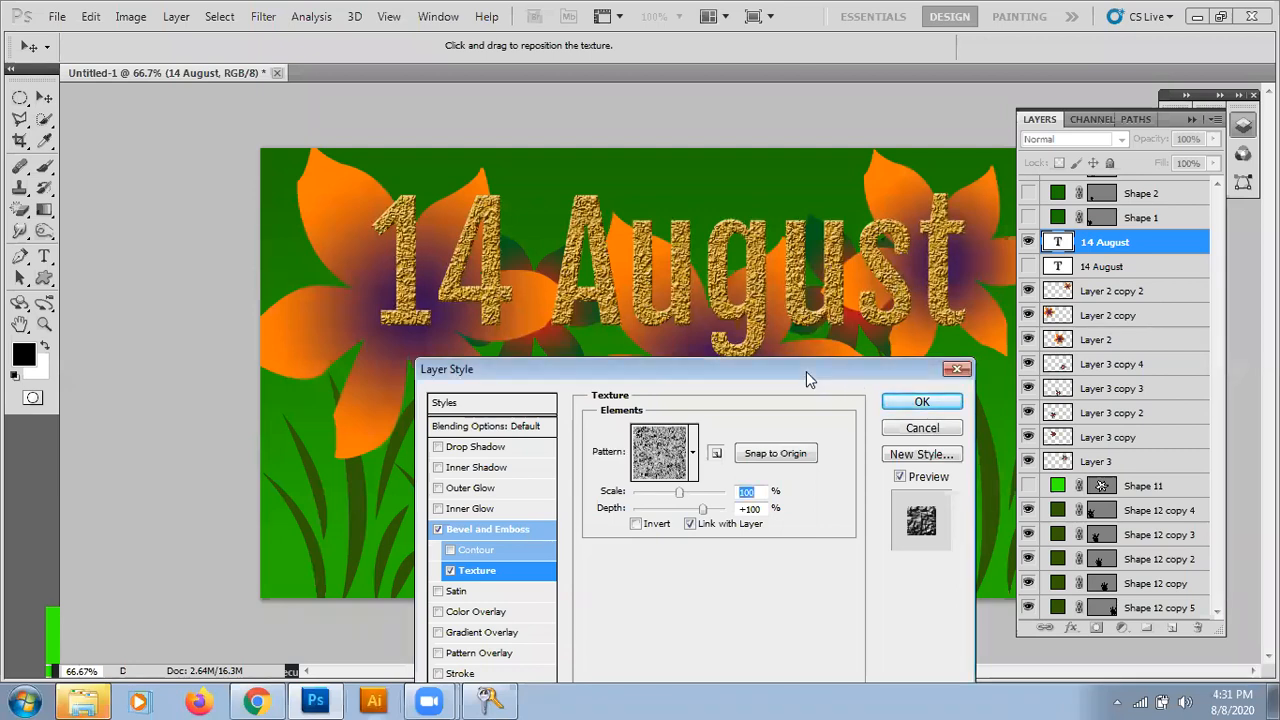
left_click_drag(806, 371, 814, 372)
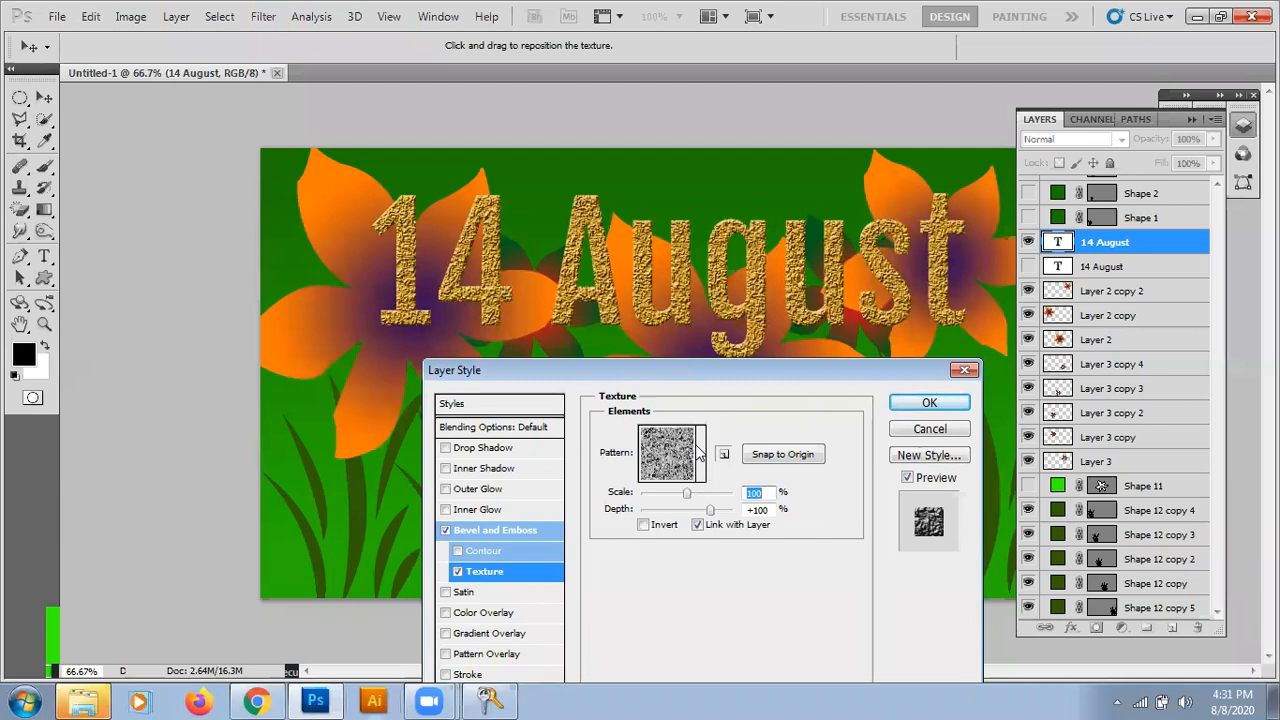
left_click_drag(688, 497, 658, 494)
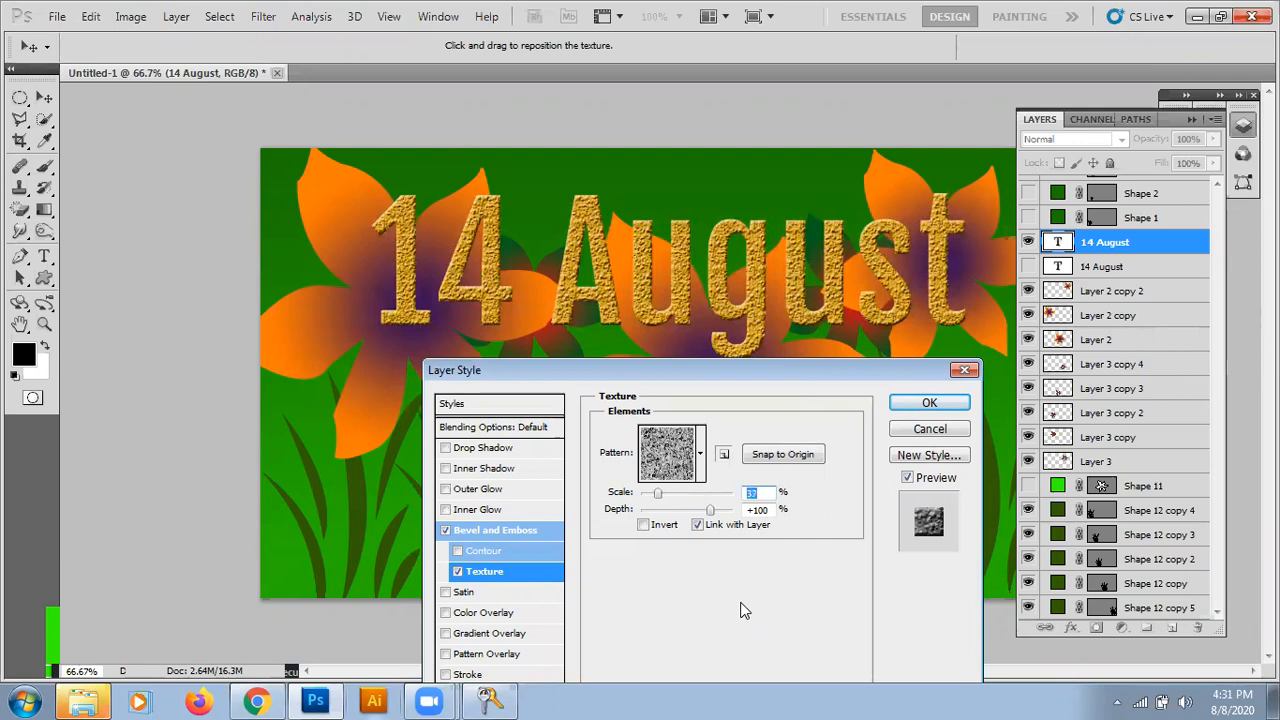
left_click(657, 497)
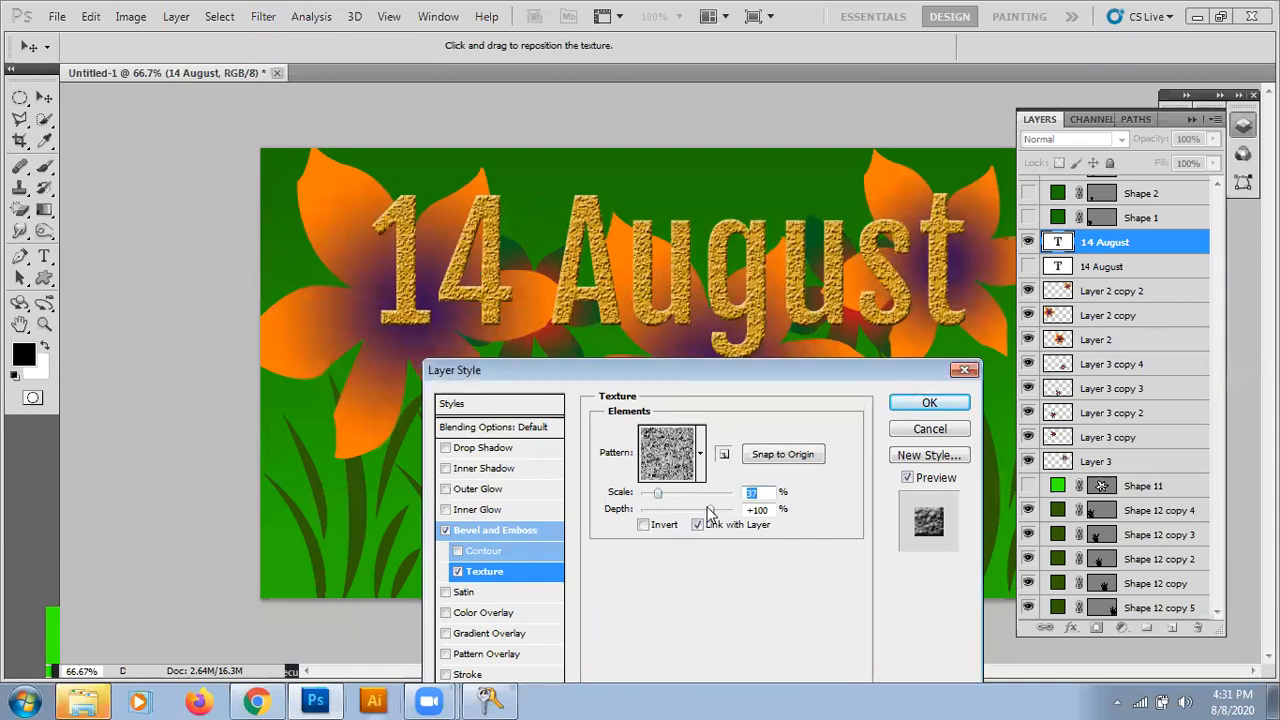
Set the texture depth to +103% and try the inverted texture, leaving Invert off
left_click_drag(712, 510, 716, 520)
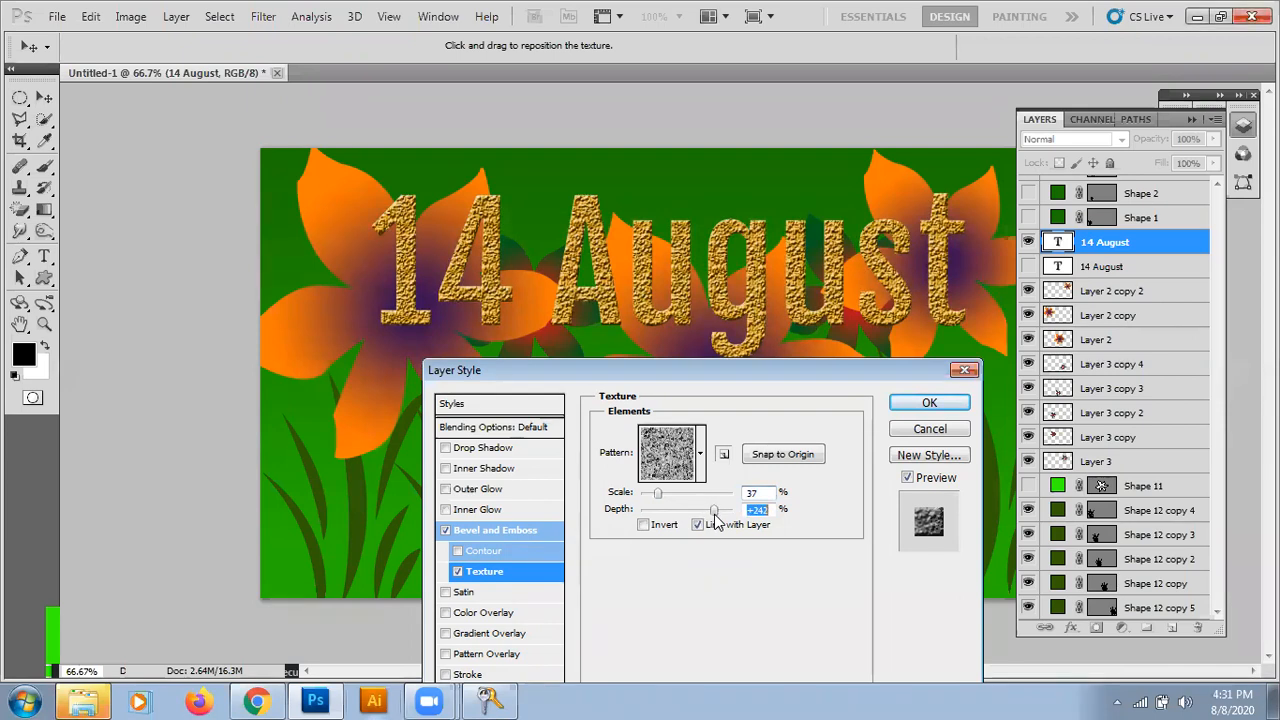
mouse_move(714, 517)
left_mouse_down()
mouse_move(645, 525)
mouse_move(712, 513)
left_mouse_up()
left_click(674, 528)
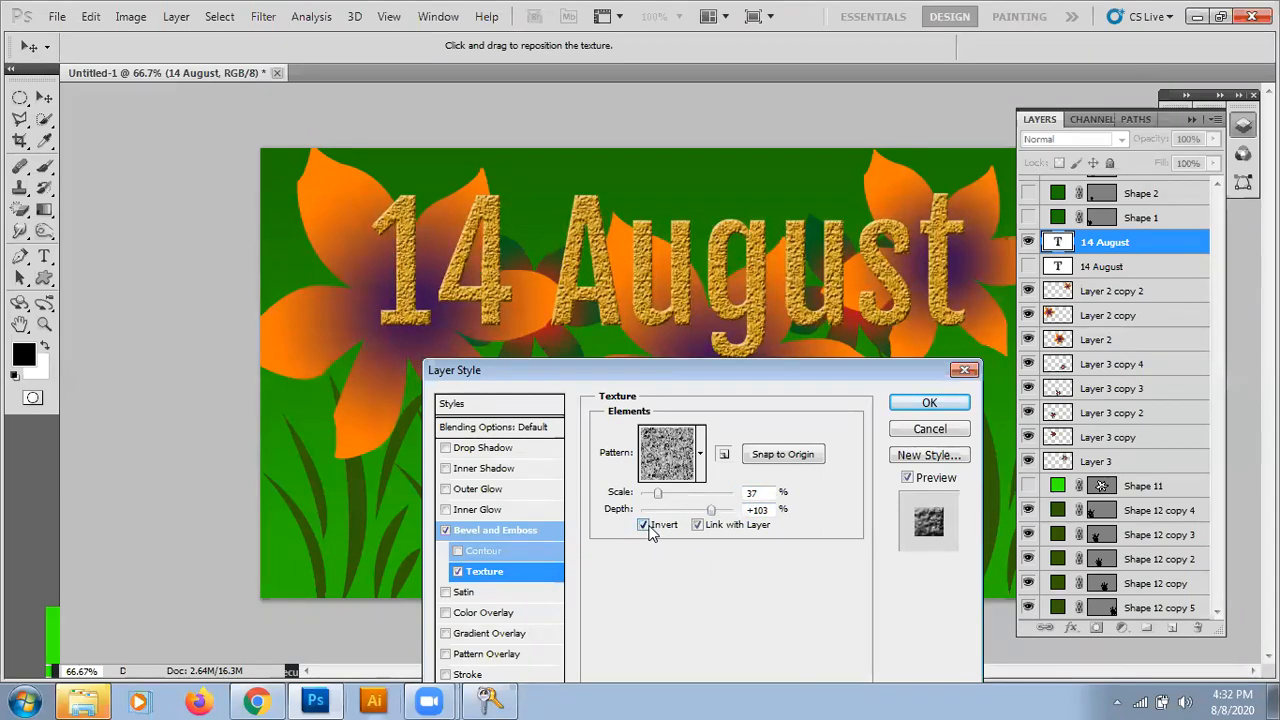
left_click(648, 529)
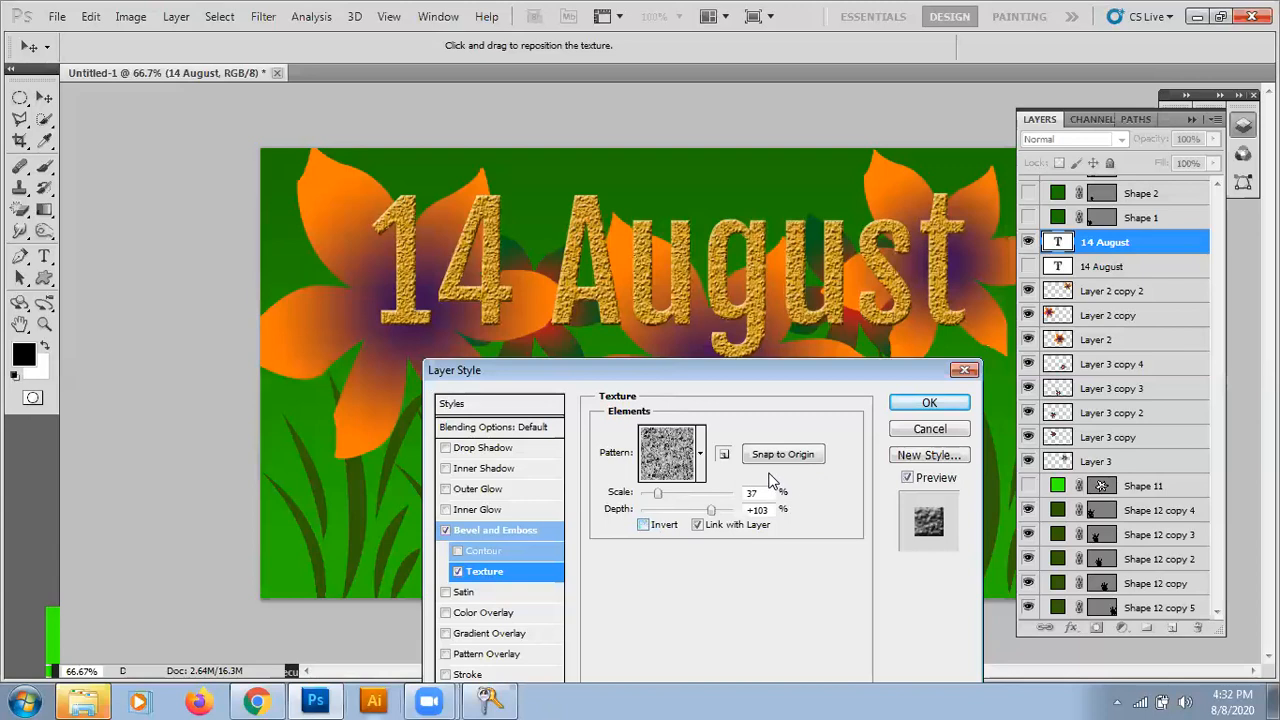
Switch the texture to the high-contrast black pattern with white speckles and reposition the Layer Style dialog to view the title
left_click(701, 455)
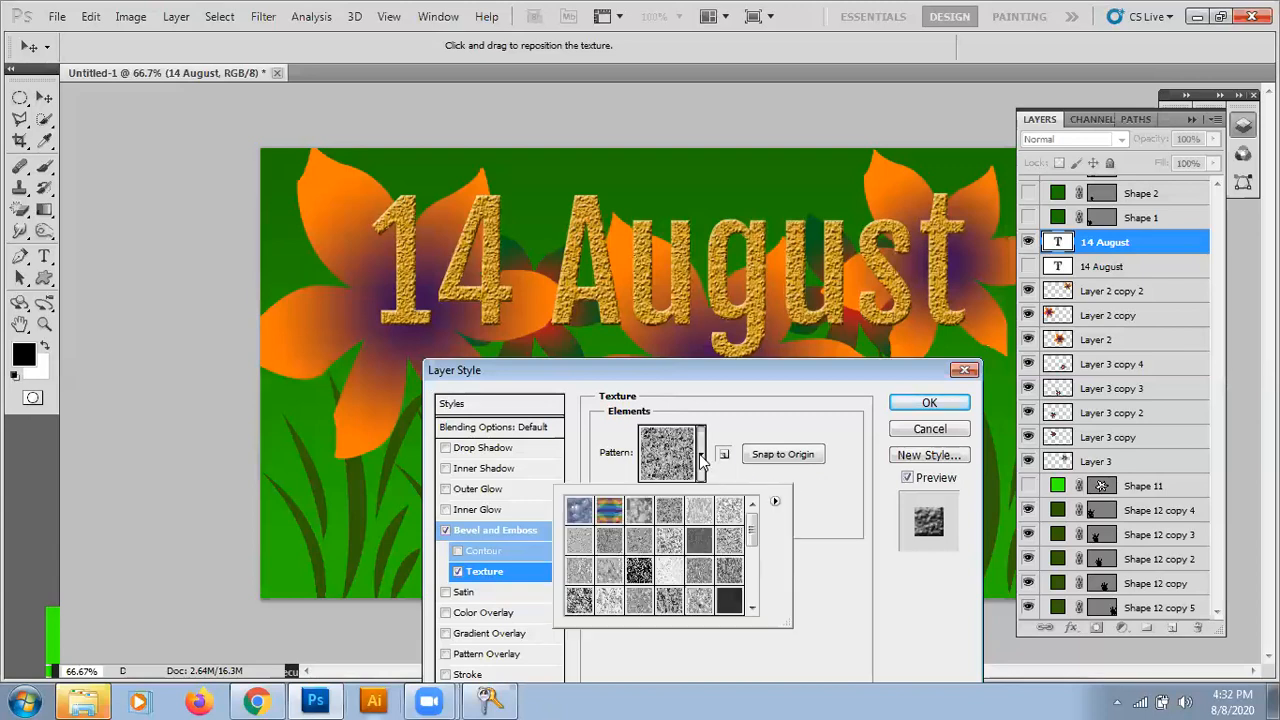
left_click(639, 569)
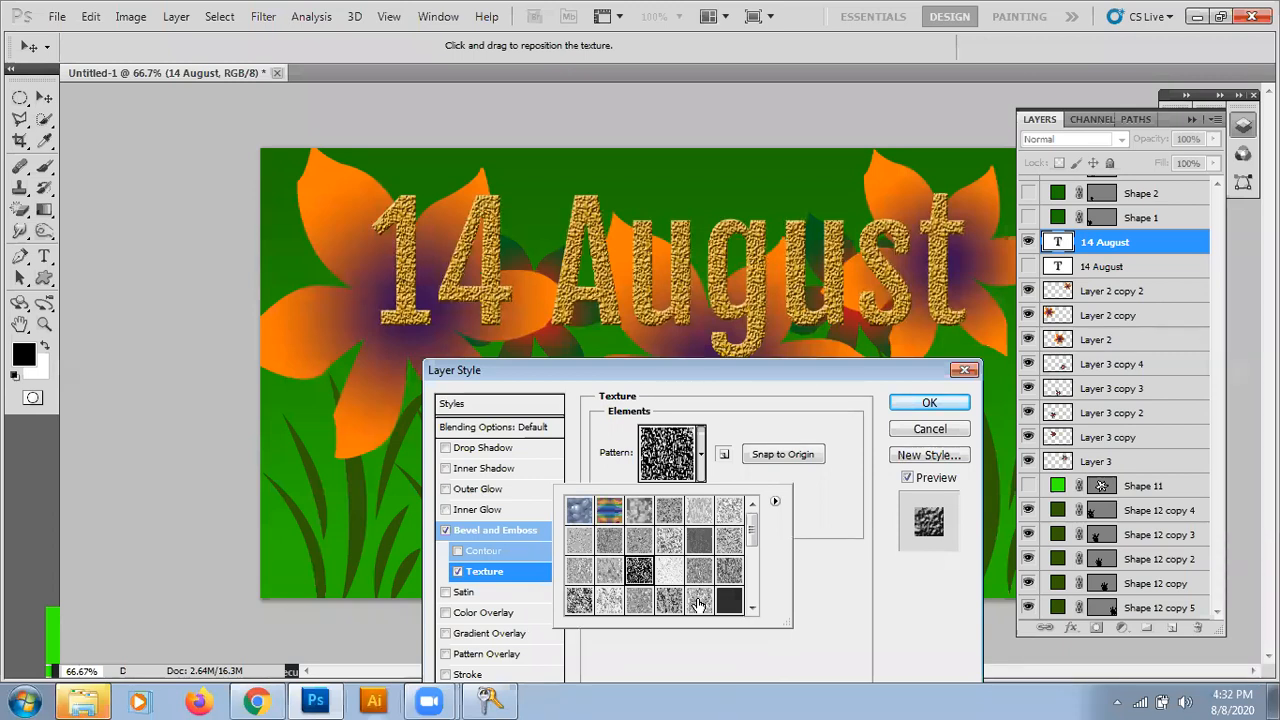
key("Escape")
left_click_drag(866, 376, 563, 183)
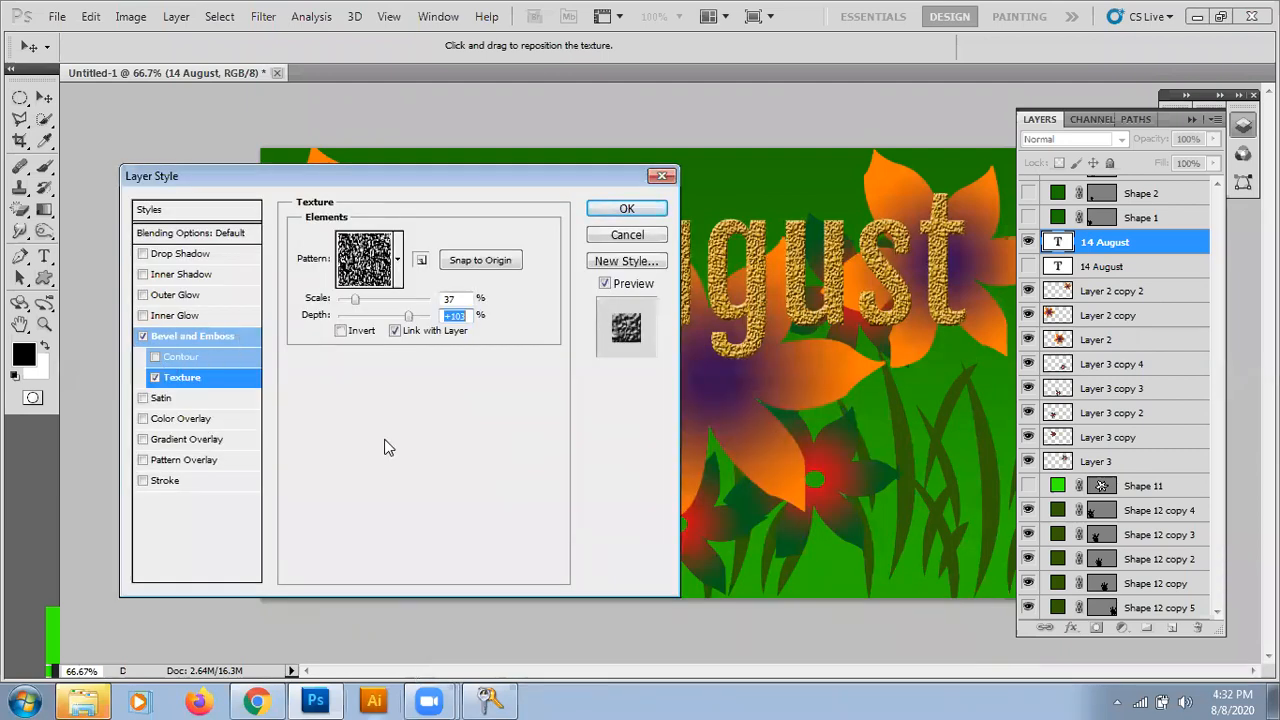
key("Return")
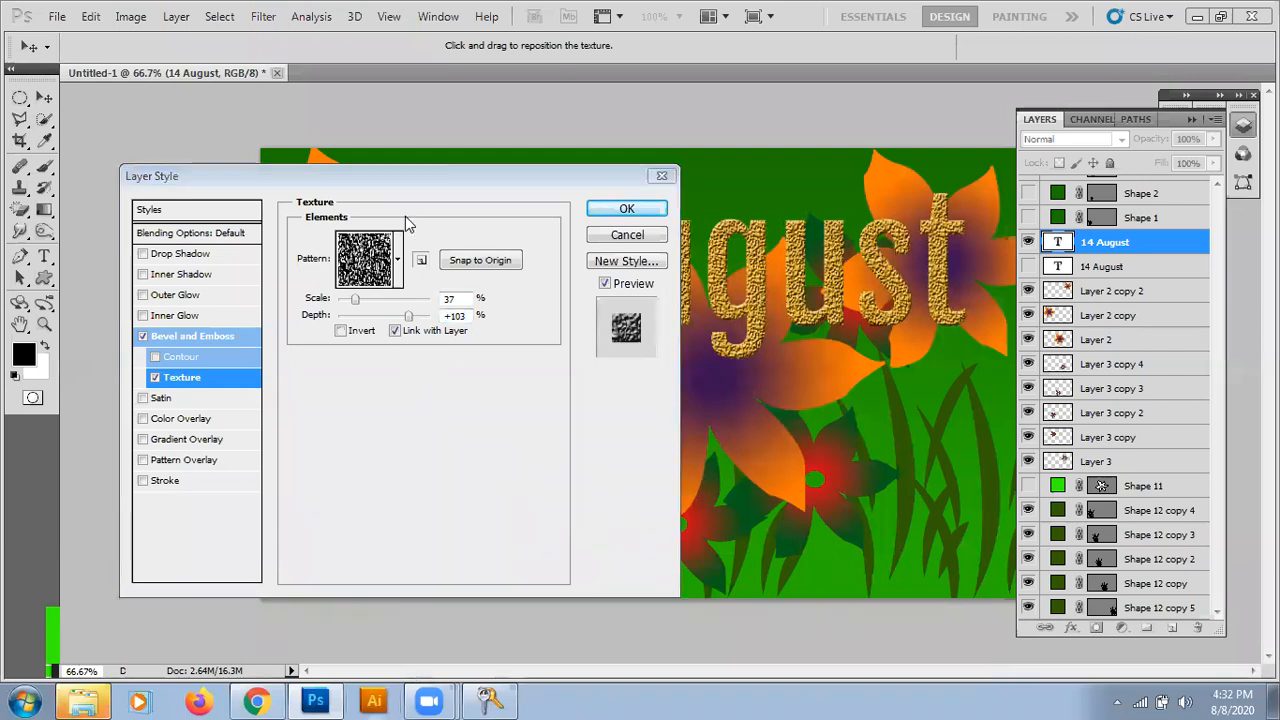
left_click(384, 179)
left_click_drag(386, 179, 295, 126)
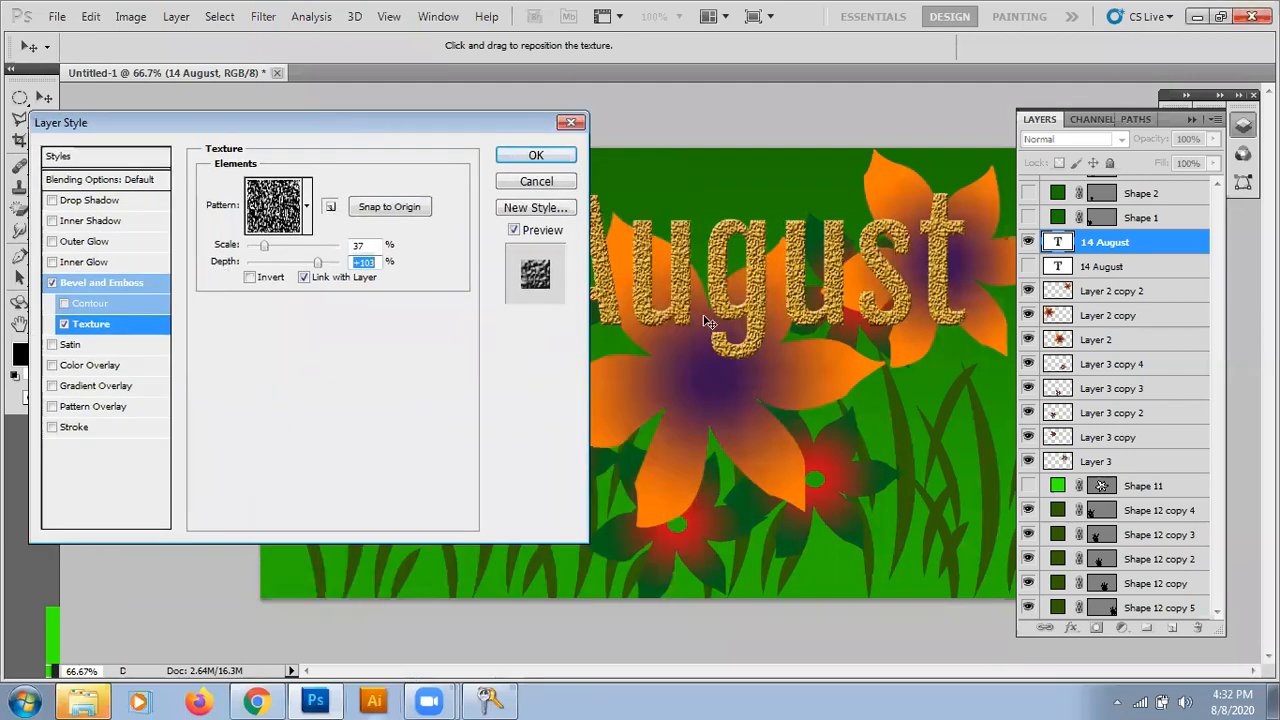
Try several other texture patterns on the title and pick the wood pattern with horizontal grain
left_click(307, 205)
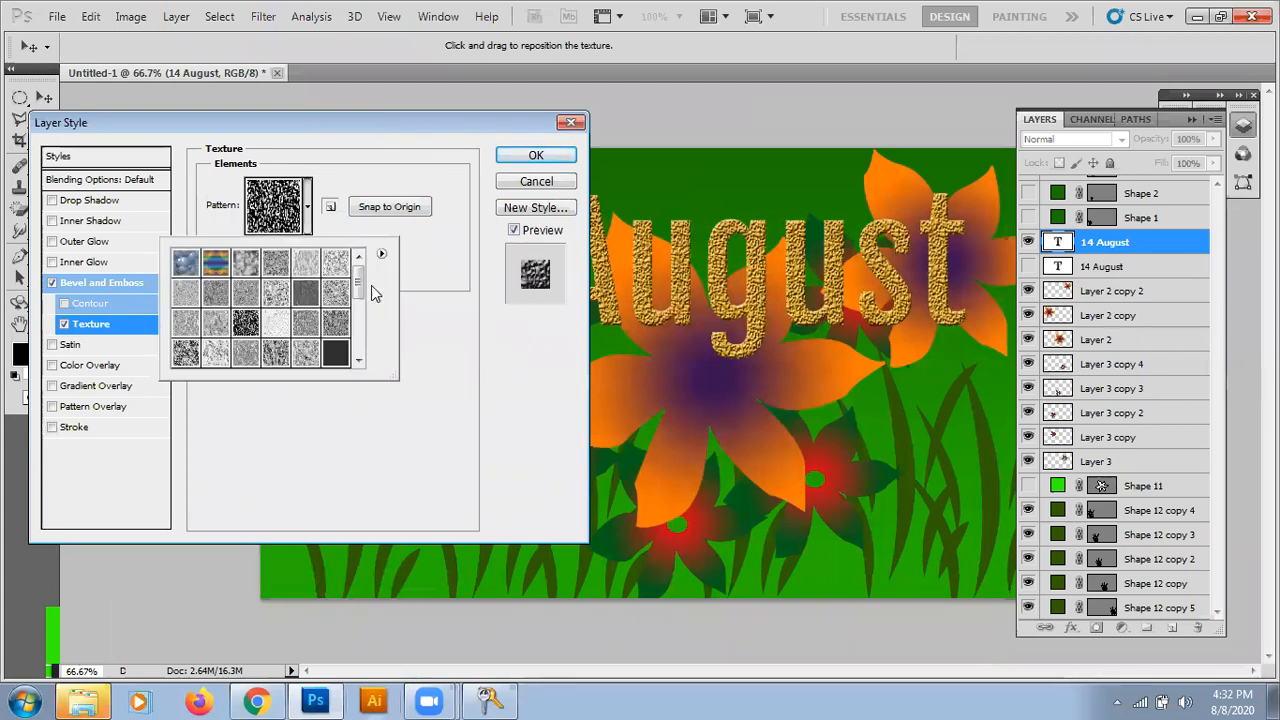
left_click_drag(358, 278, 358, 310)
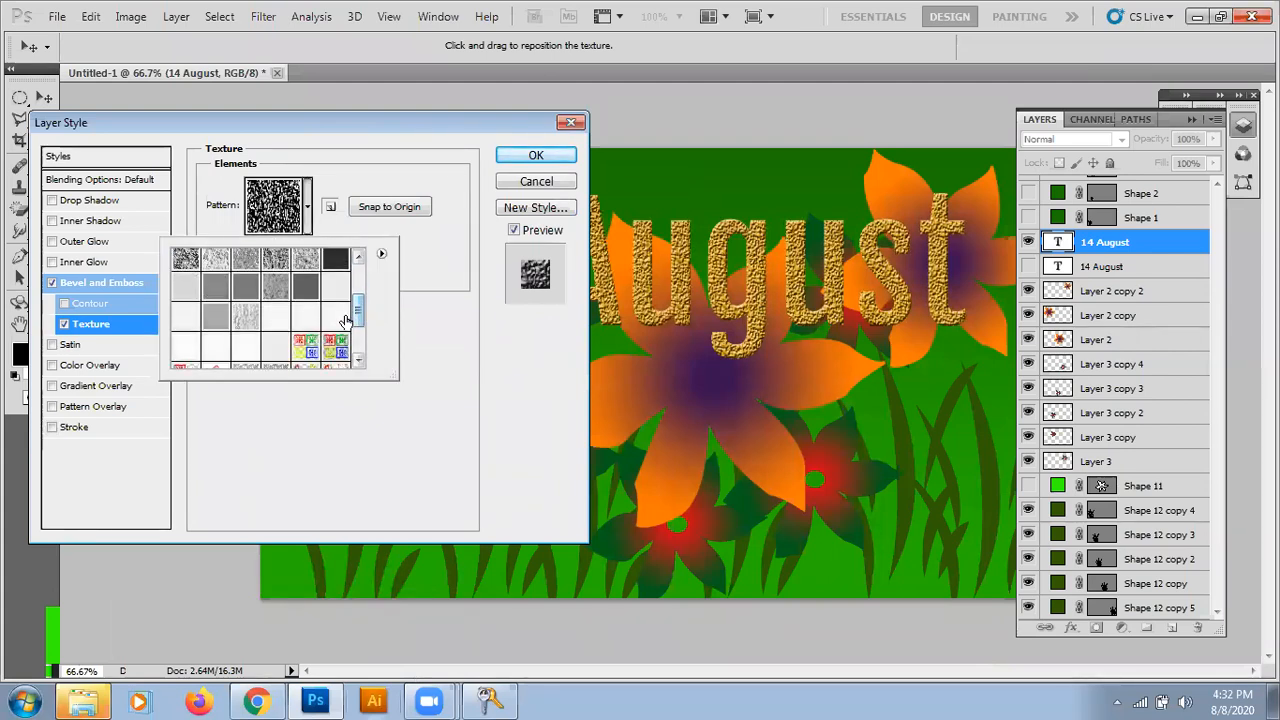
left_click(340, 318)
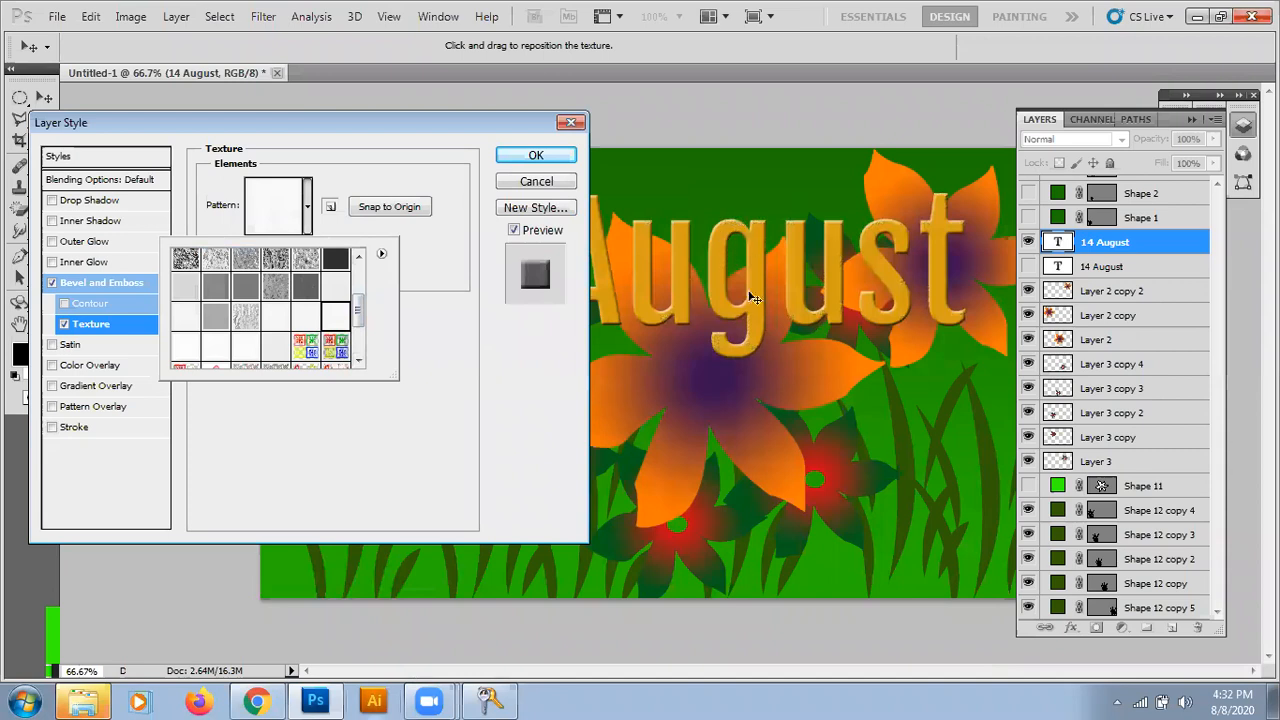
left_click(240, 320)
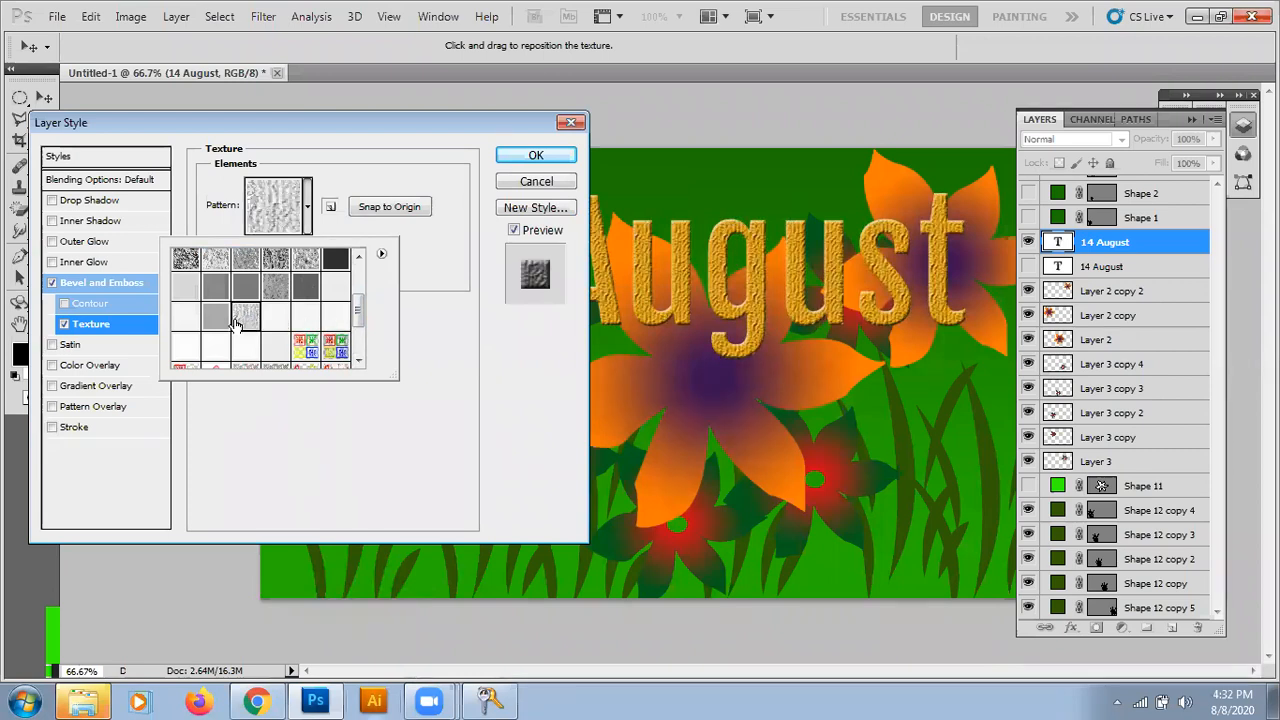
left_click(208, 322)
left_click(300, 350)
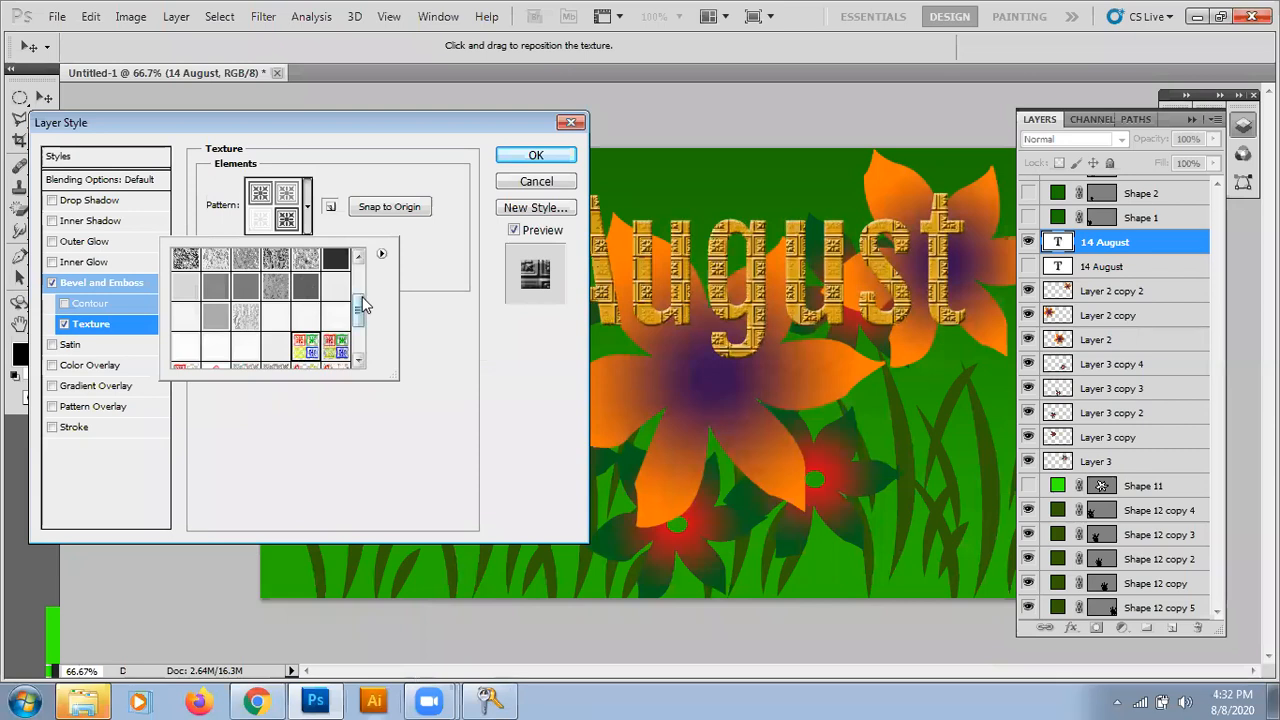
left_click_drag(362, 305, 360, 331)
left_click(307, 358)
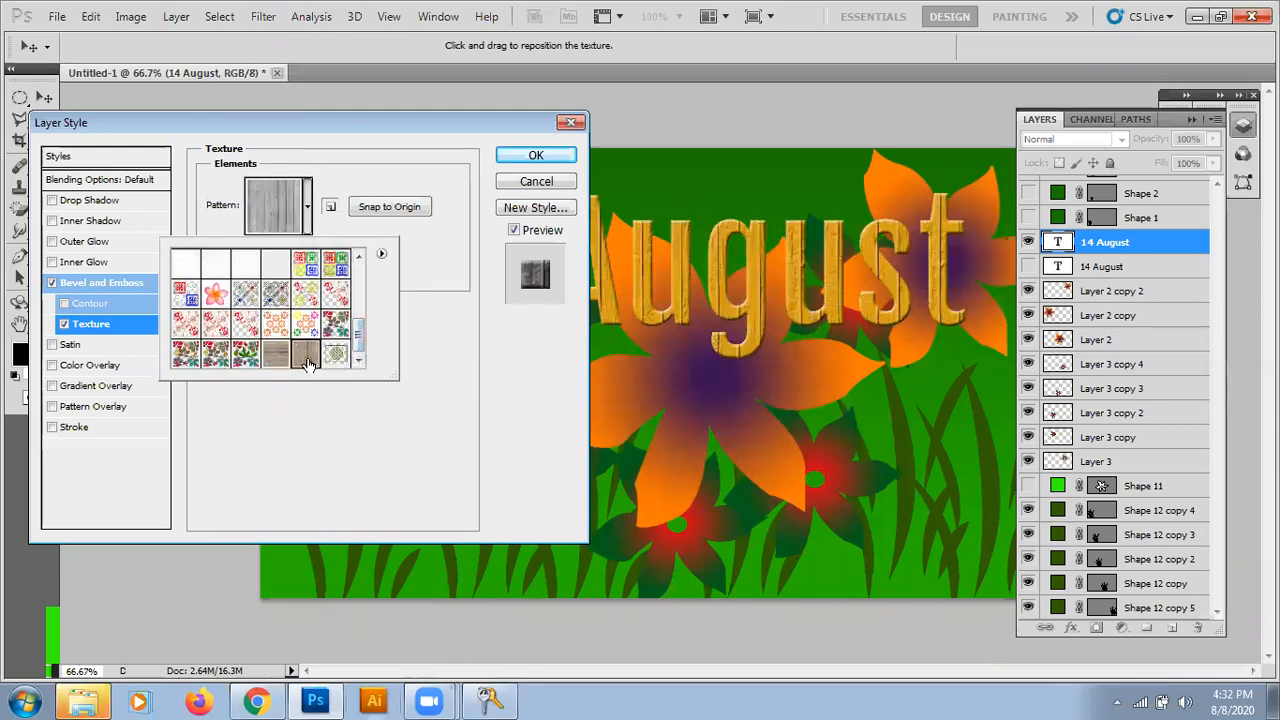
left_click(268, 360)
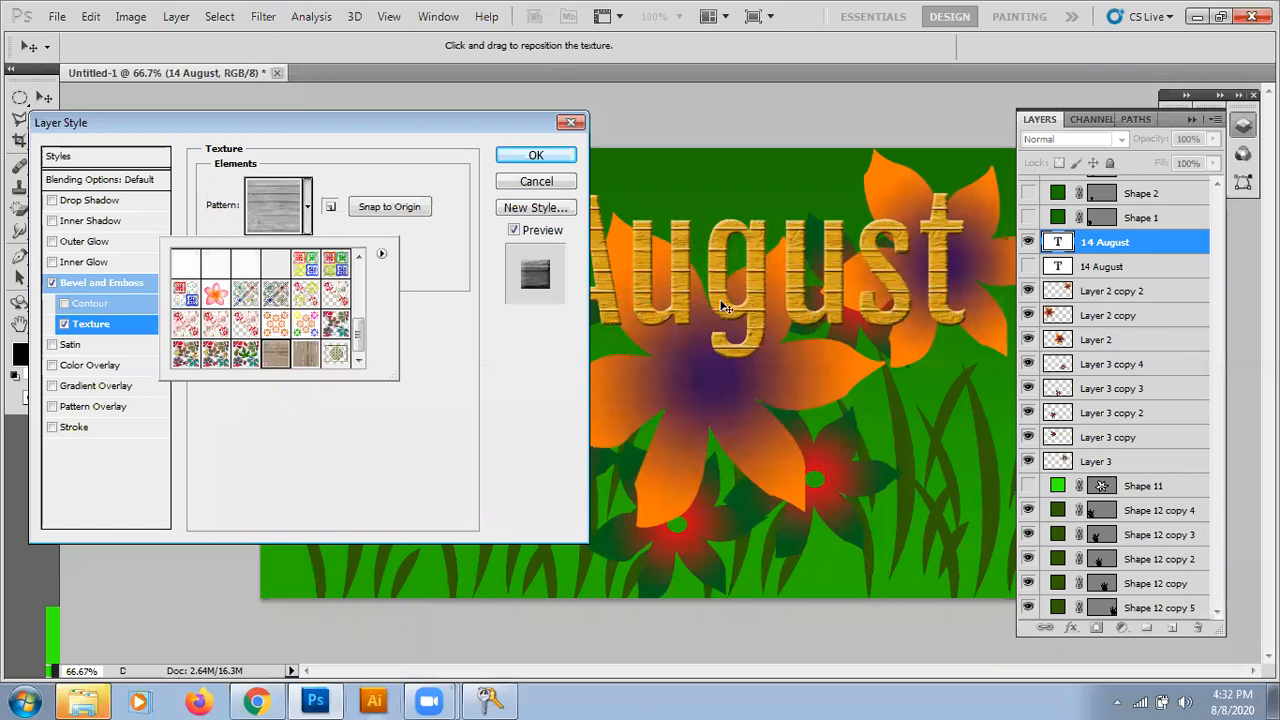
Set the wood texture's scale to 25% and its depth to +432%
left_click(452, 259)
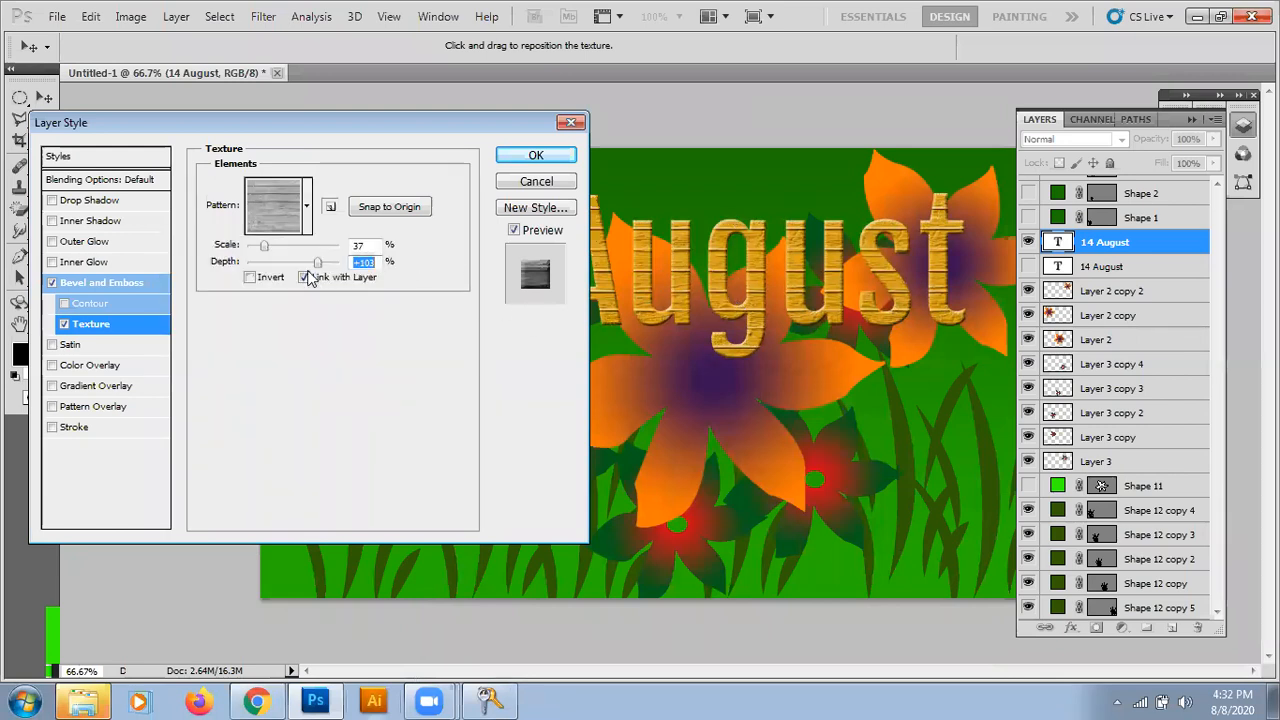
left_click_drag(264, 247, 325, 266)
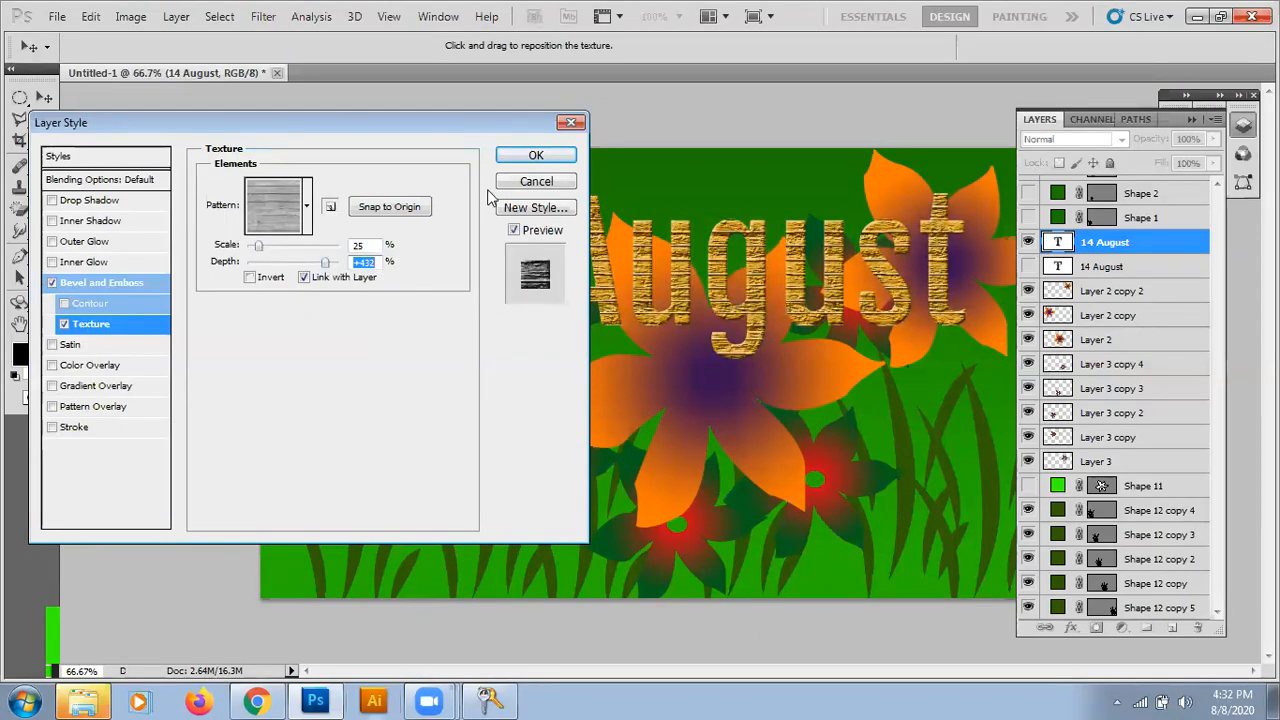
Reposition the Layer Style dialog to check the whole title and apply the wood-textured bevel style
left_click_drag(475, 133, 850, 364)
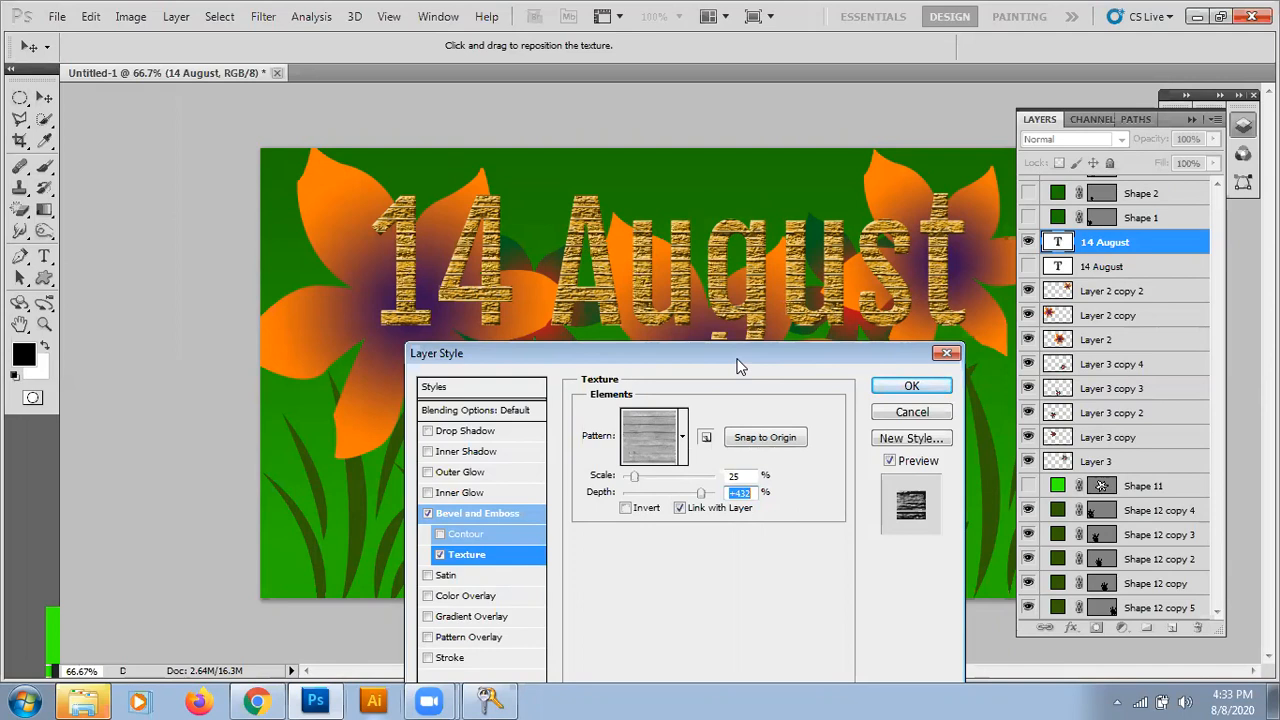
left_click_drag(737, 362, 596, 171)
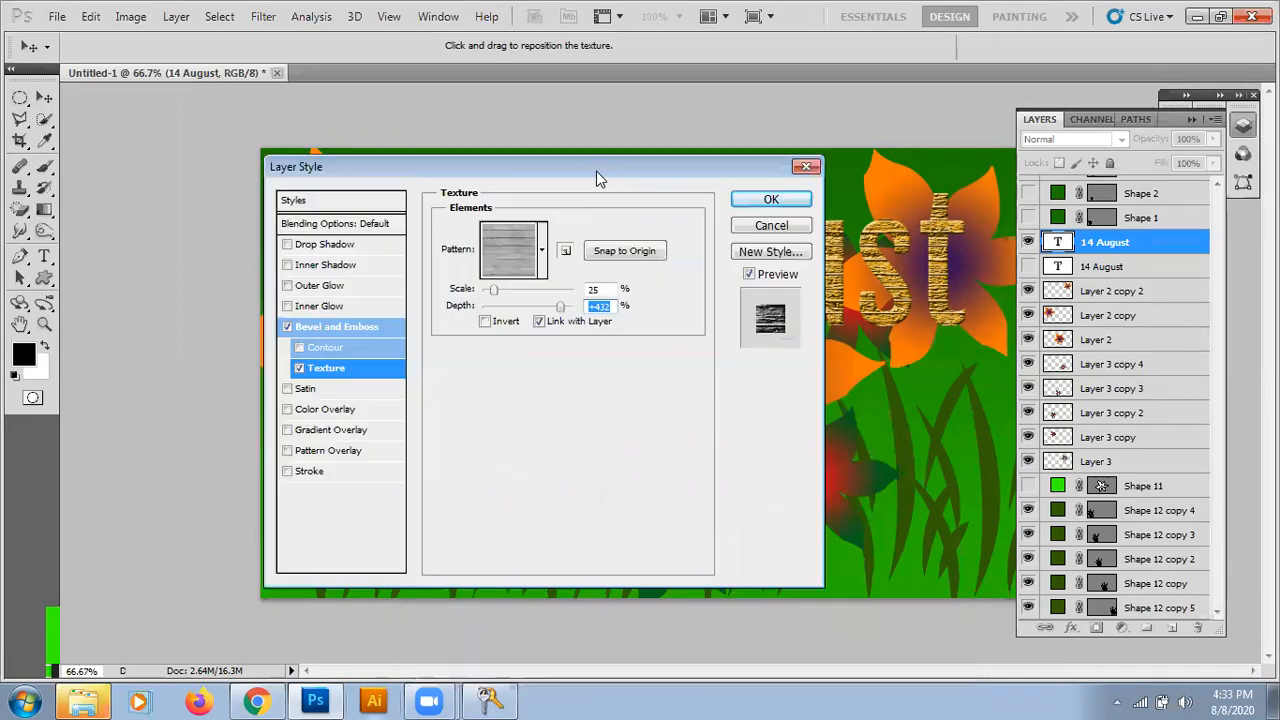
left_click(769, 196)
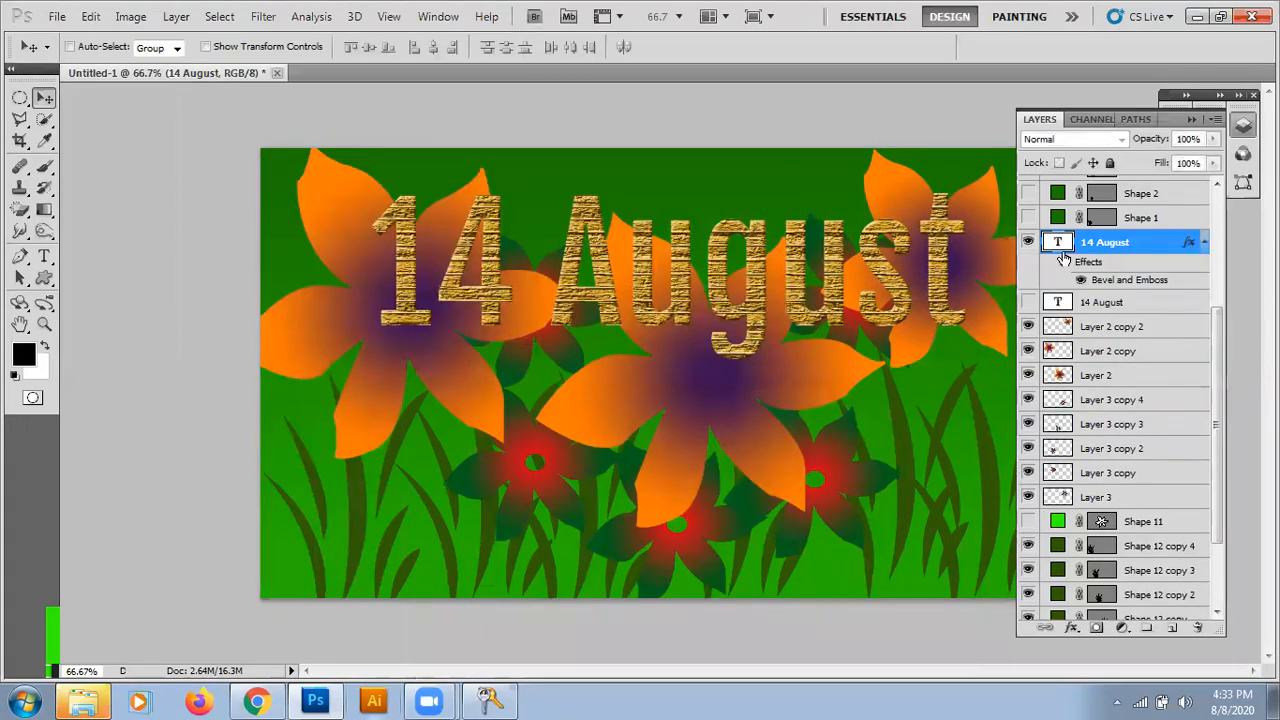
Show the plain 14 August text layer, collapse the styled layer's effects and place the plain black text below the golden title
left_click(1028, 302)
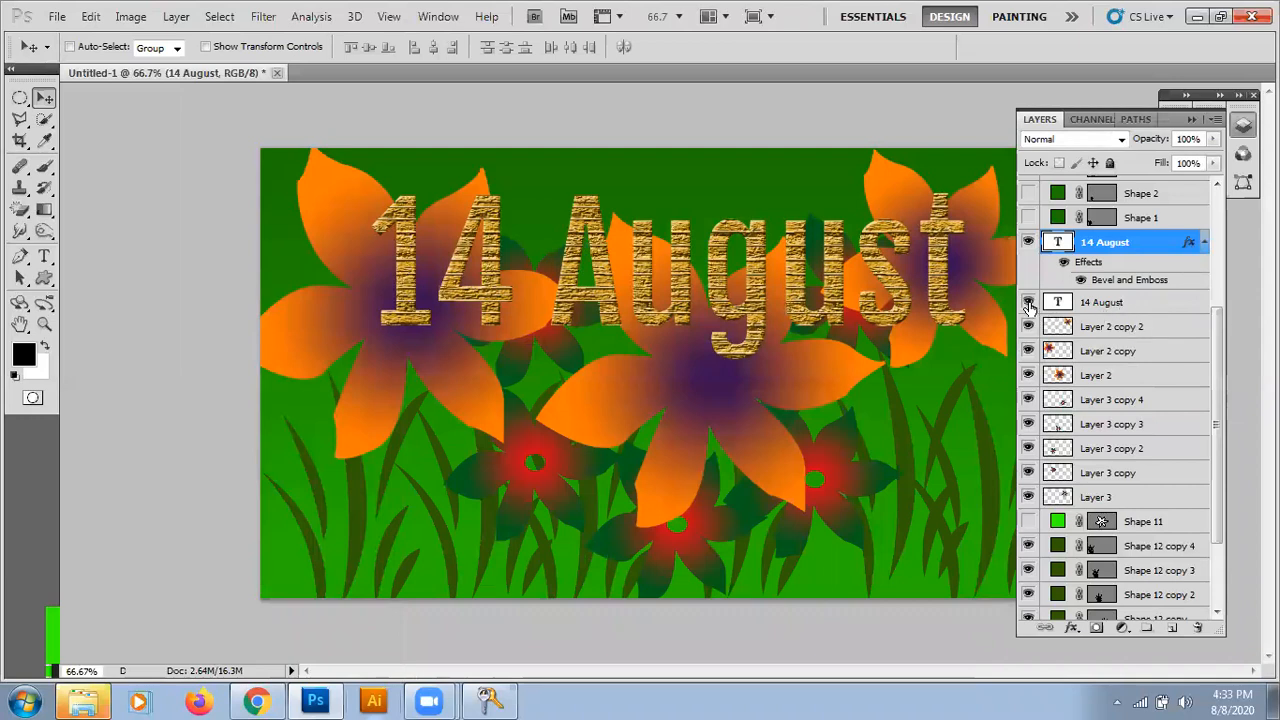
left_click(1105, 305)
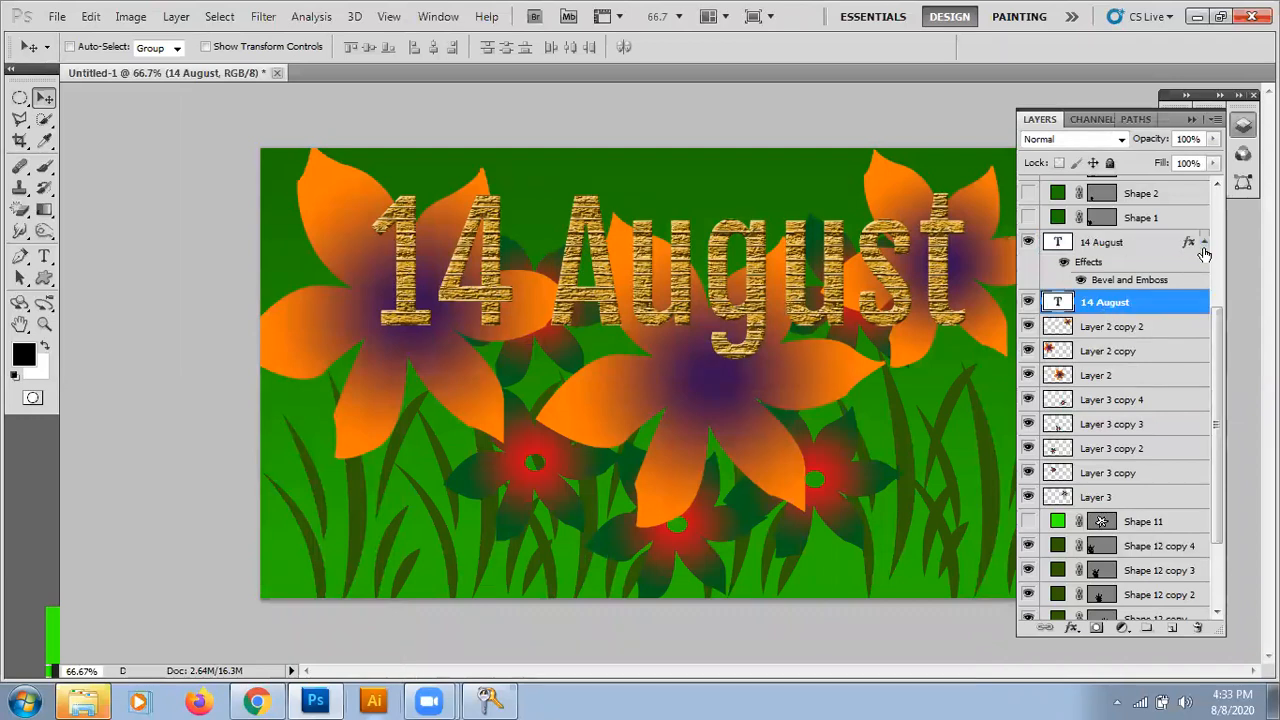
left_click(1204, 245)
left_click(1100, 245)
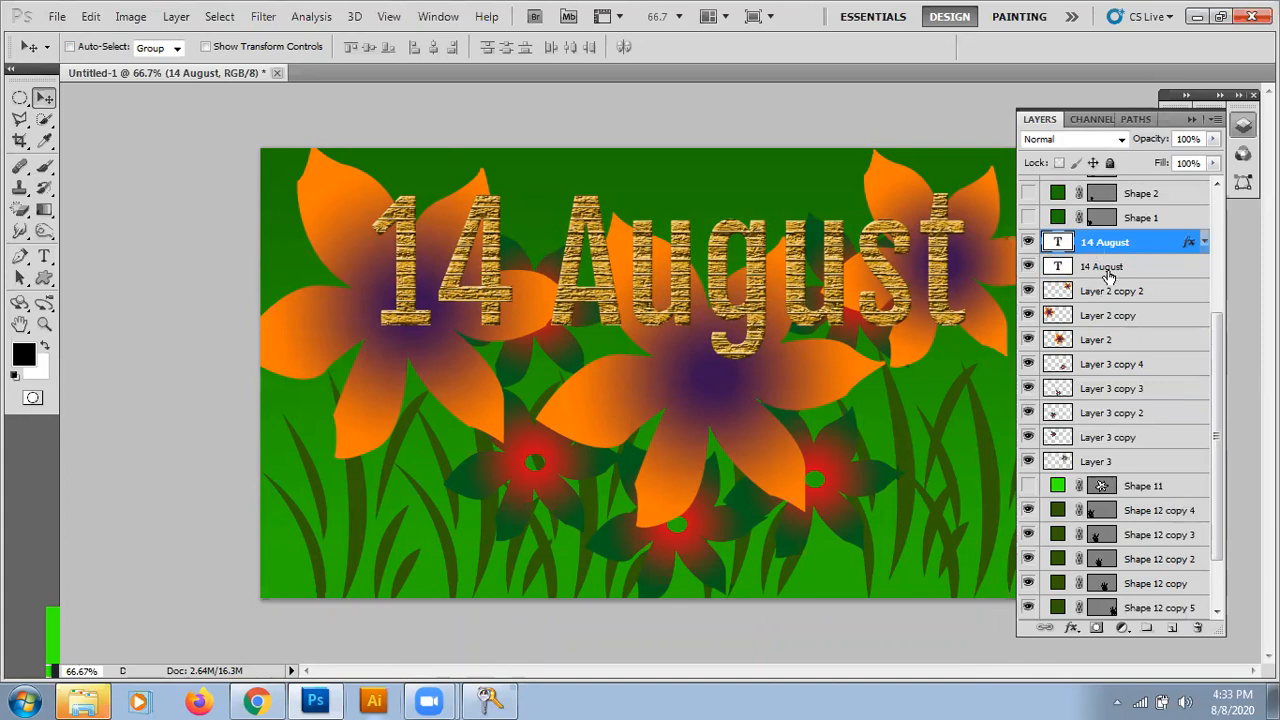
left_click(1110, 267)
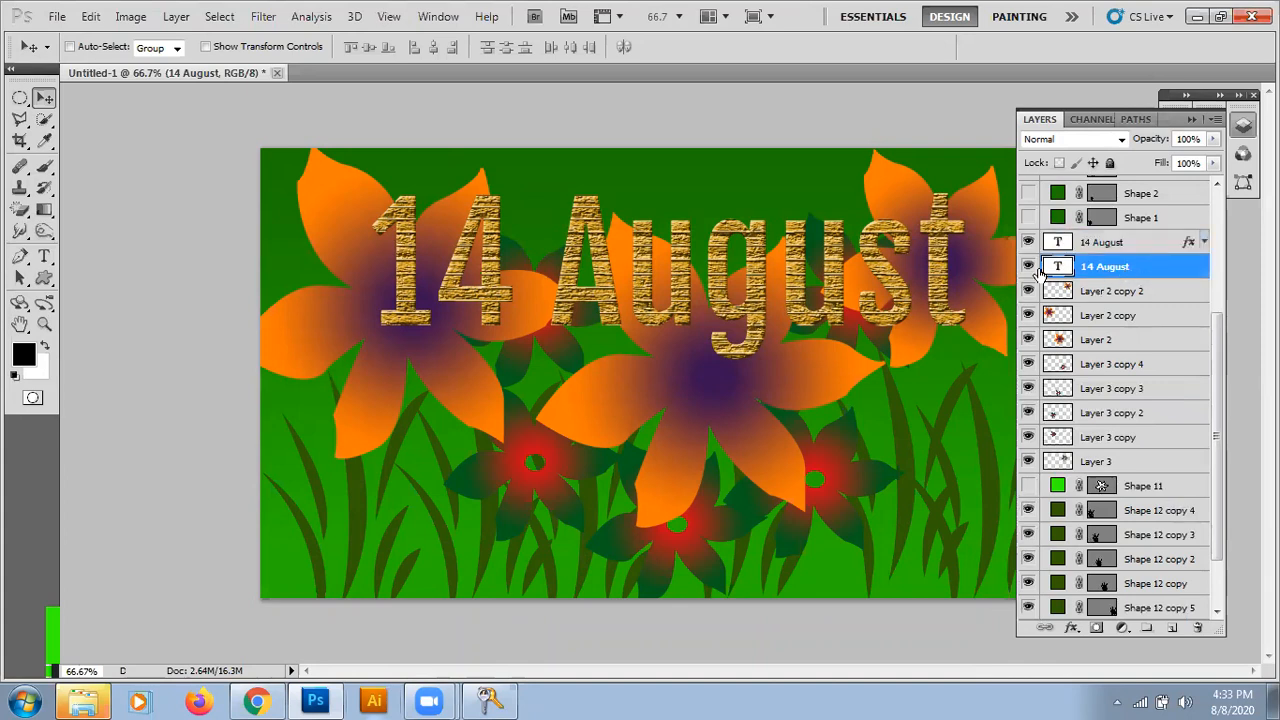
left_click_drag(889, 330, 884, 492)
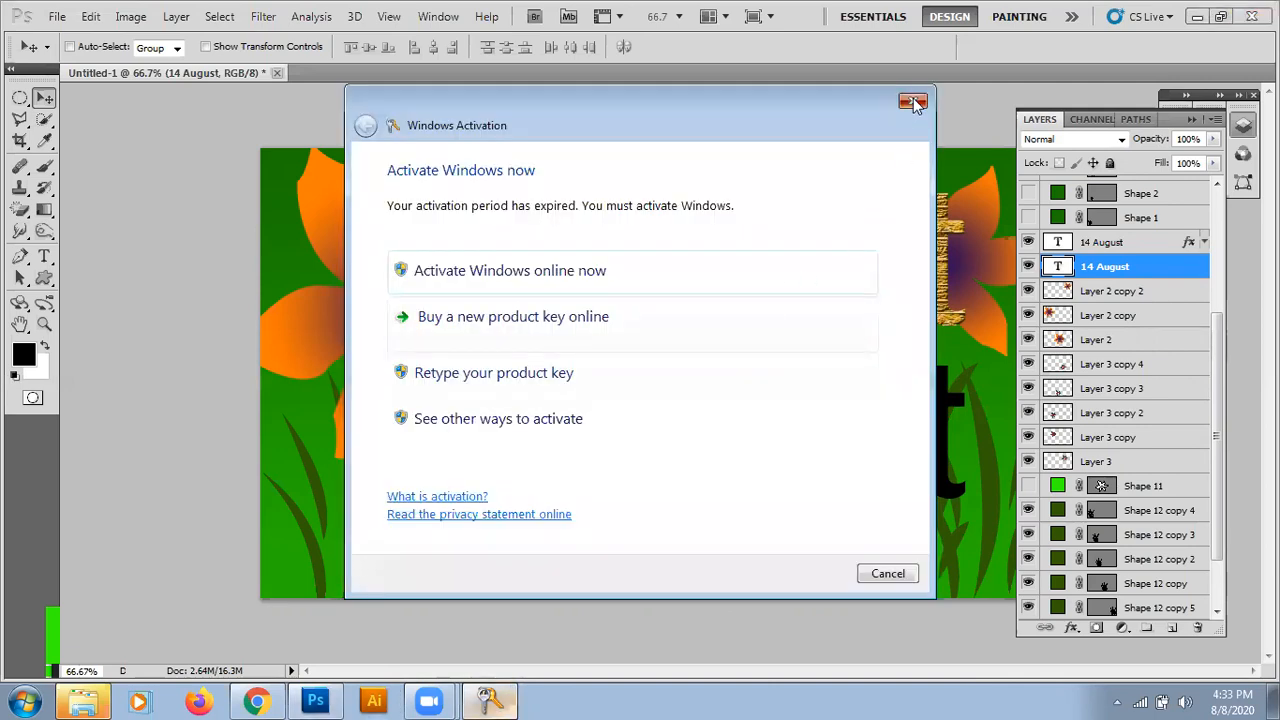
Dismiss the Windows Activation window and open 8JAuTe.jpg in Photoshop from the Photoshop folder inside Freelancing the Future Career
left_click(912, 103)
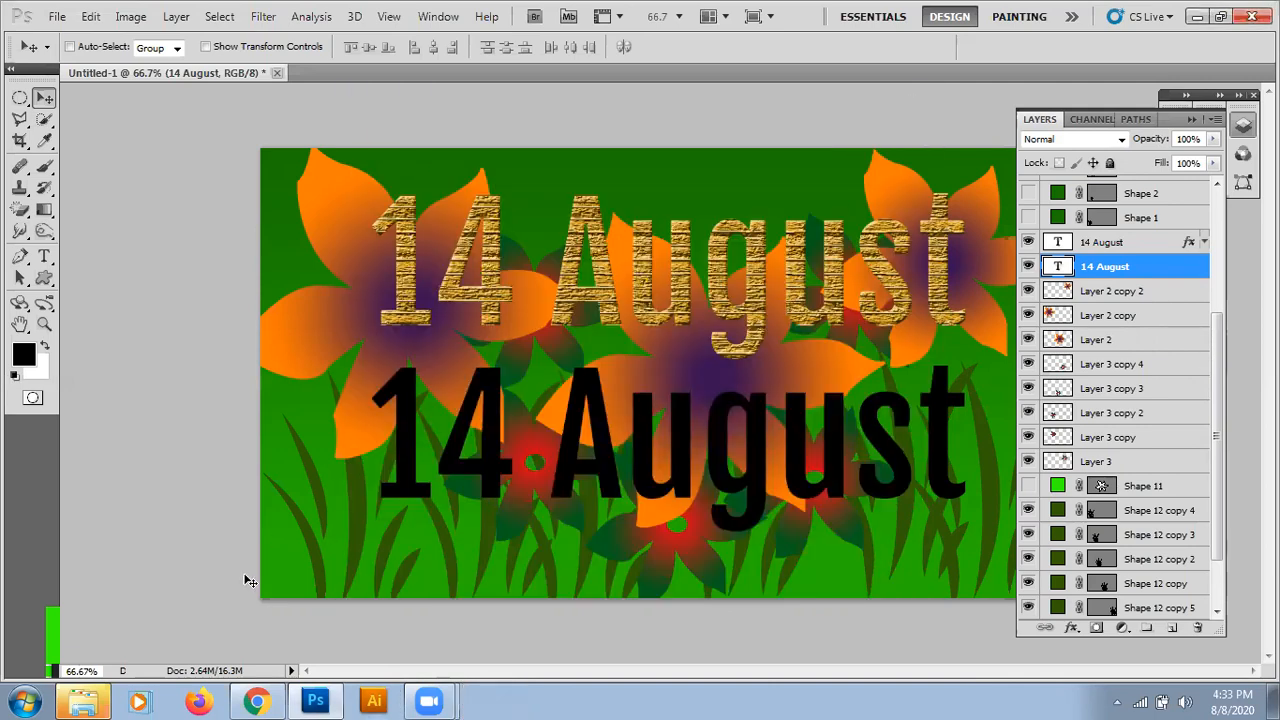
left_click(83, 700)
left_click(75, 143)
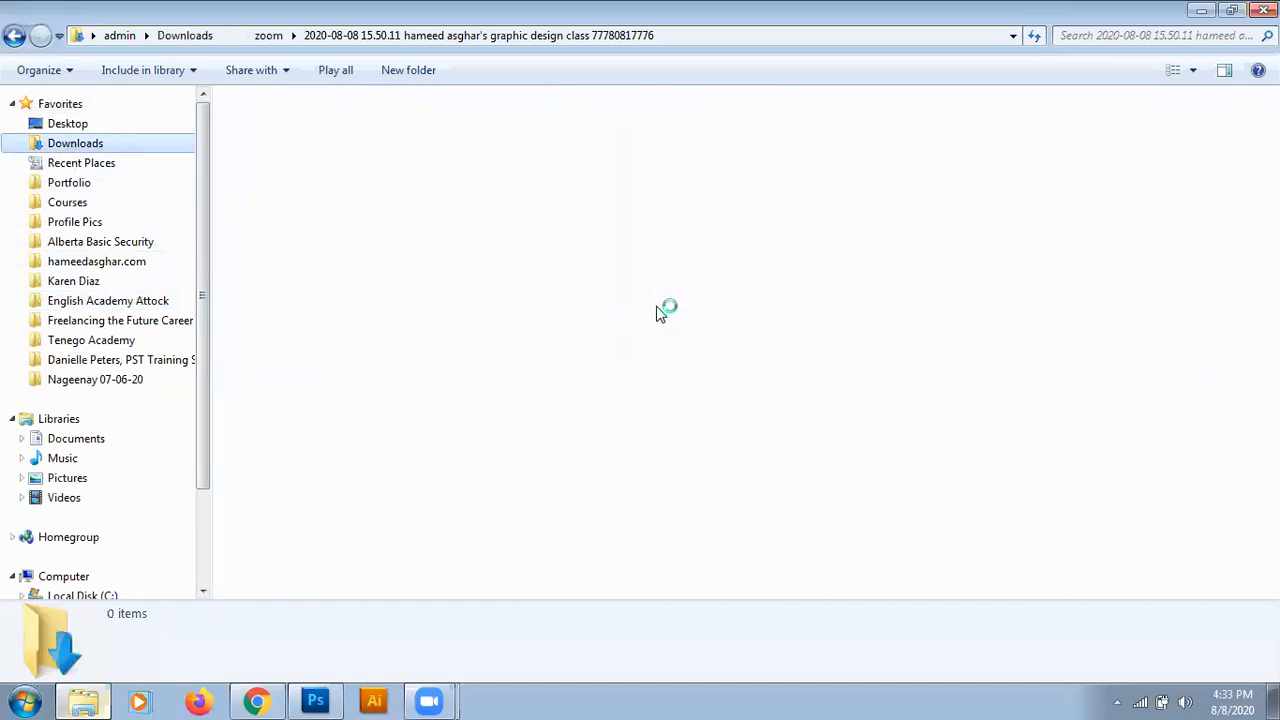
left_click(110, 320)
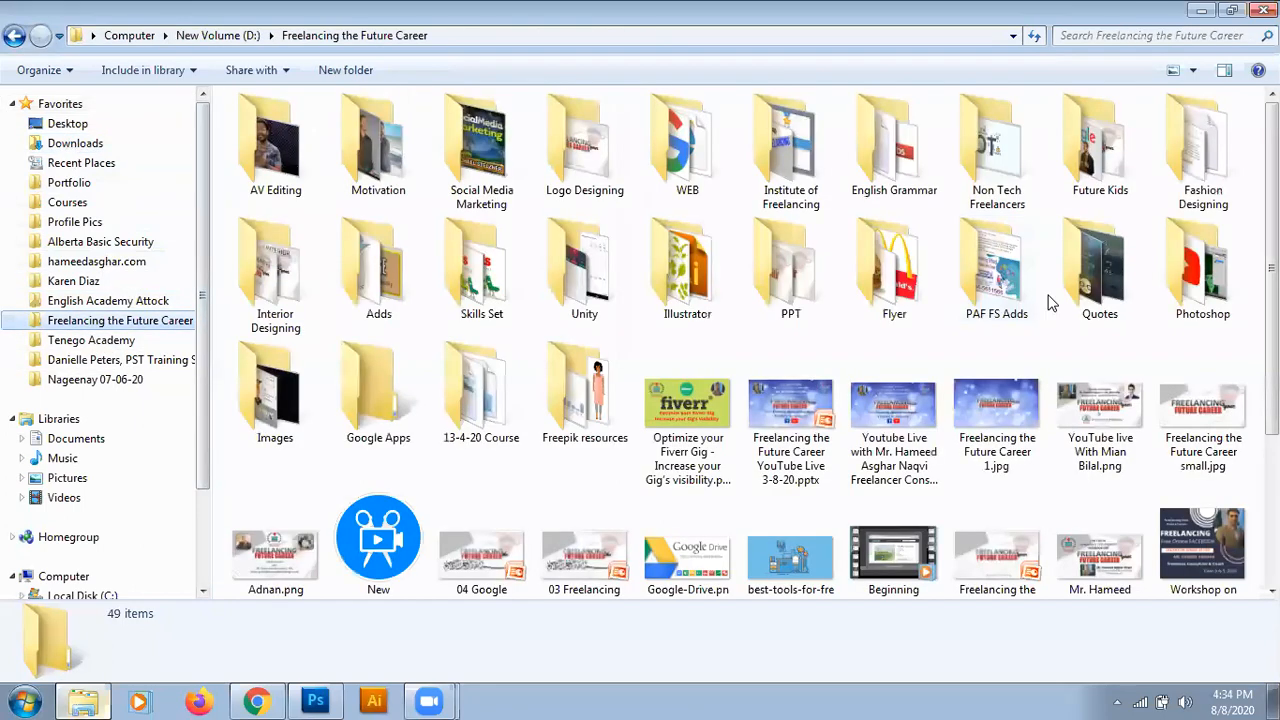
double_click(1205, 280)
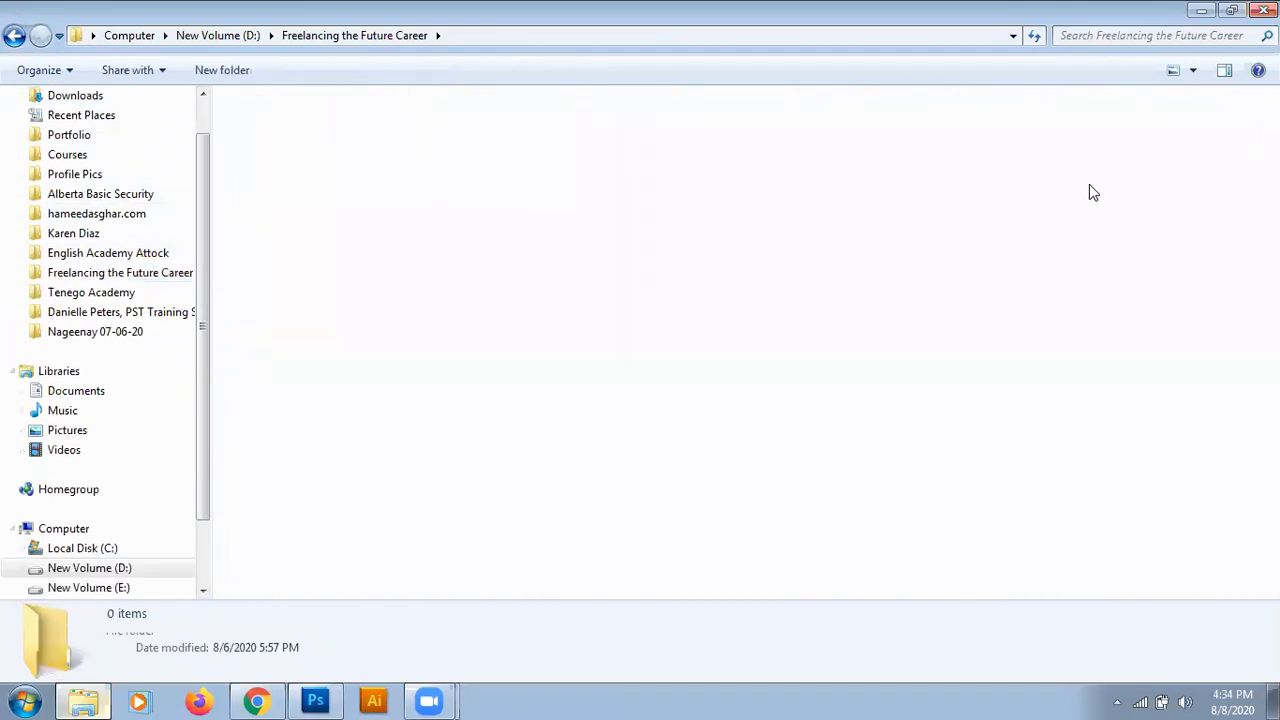
left_click_drag(1203, 163, 431, 77)
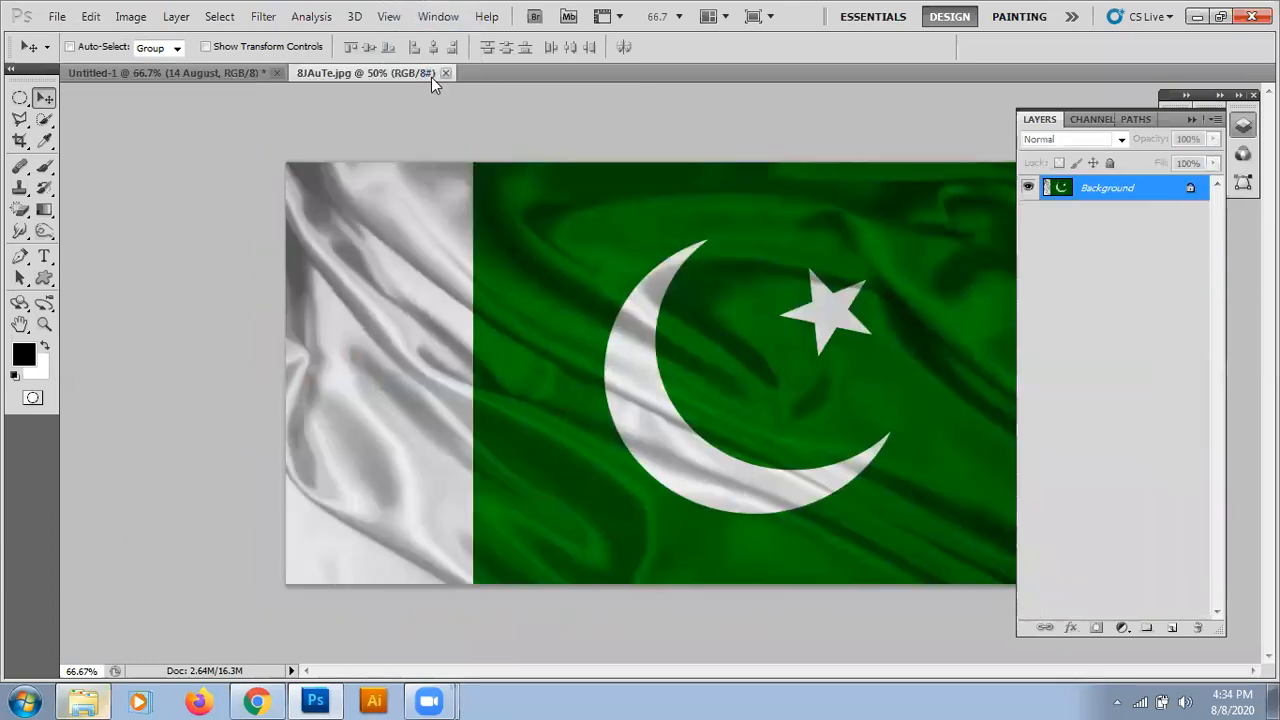
Return to Untitled-1, load the black 14 August text layer's letters as a selection and hide that layer
left_click(148, 70)
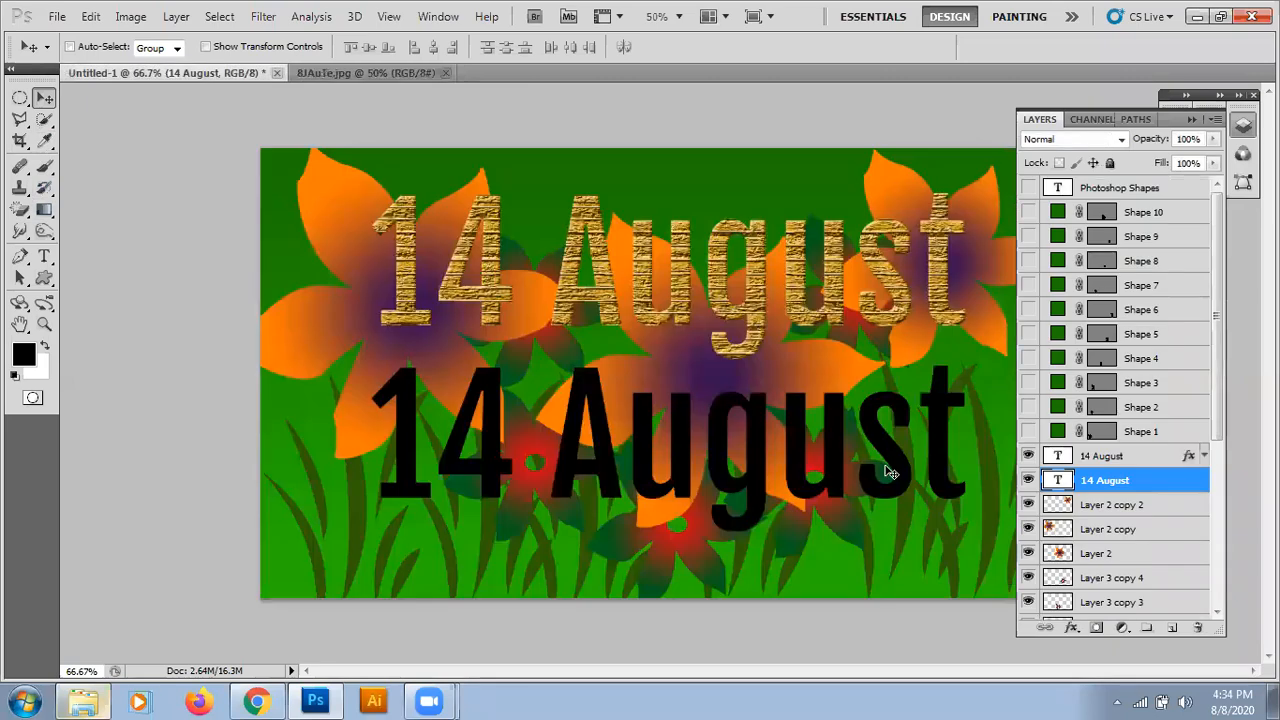
left_click(1058, 481, "ctrl")
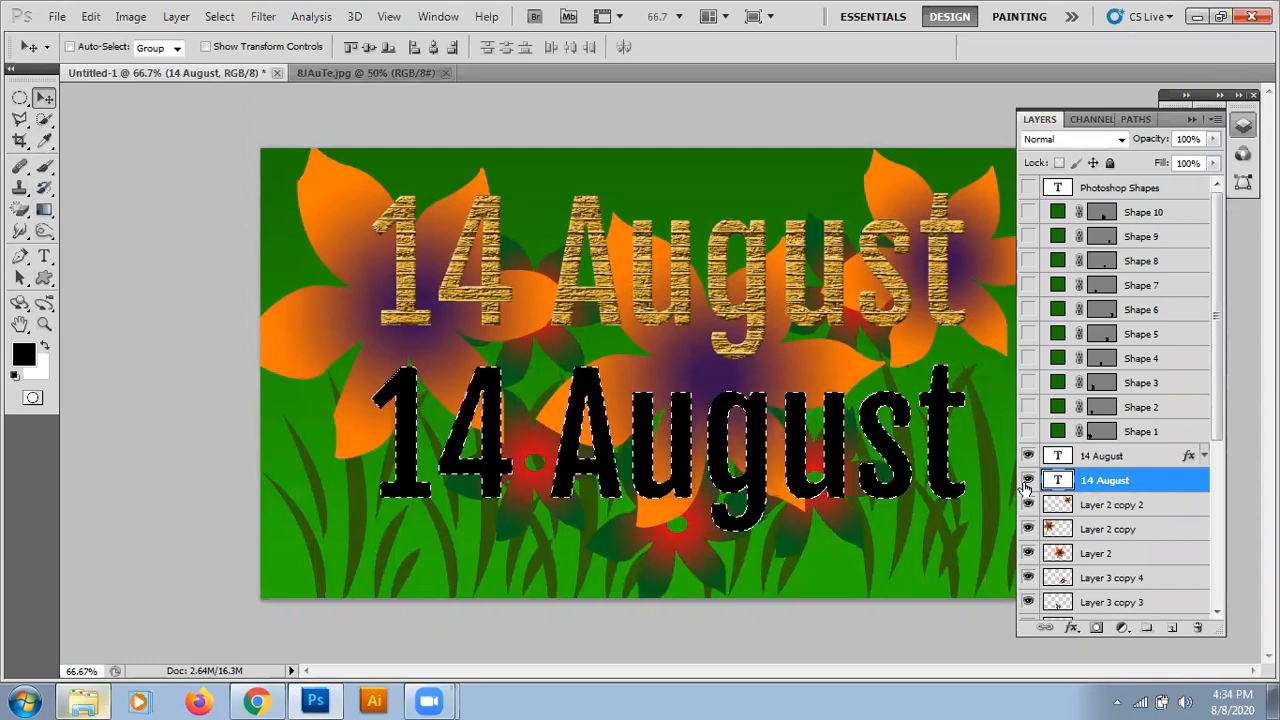
left_click(1028, 481)
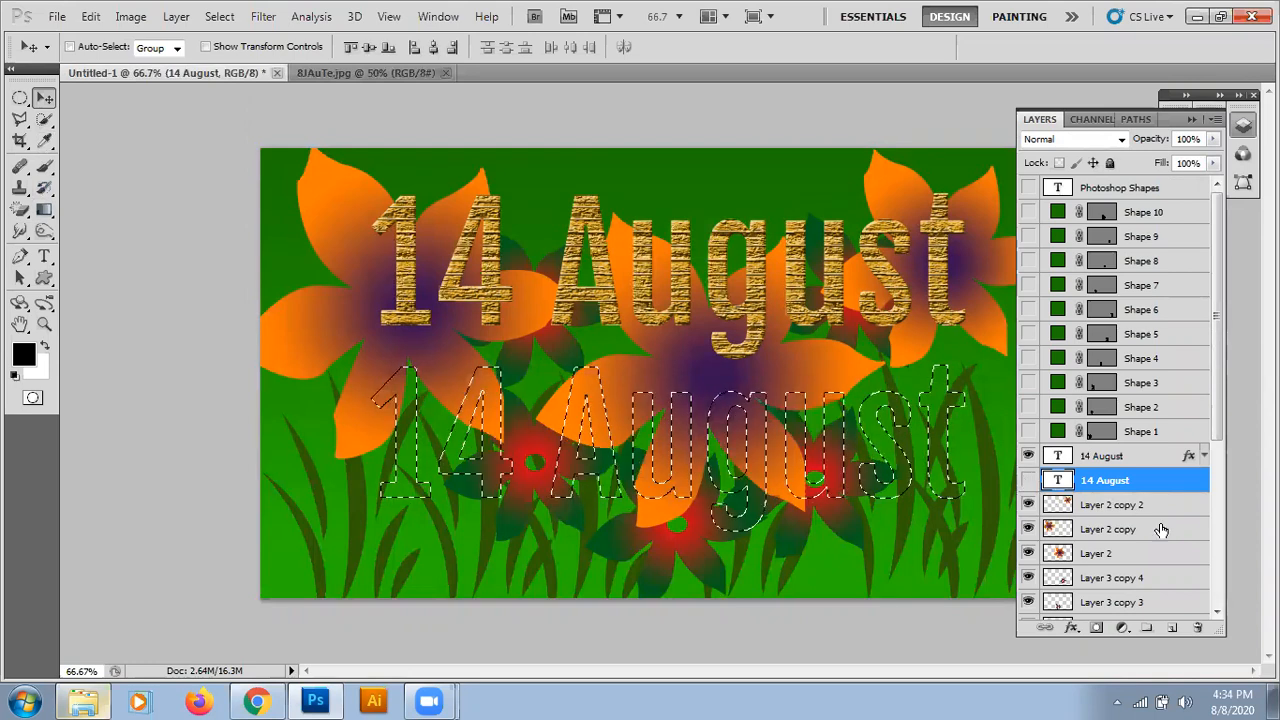
Copy the entire flag image 8JAuTe.jpg and return to the Untitled-1 document
left_click(364, 73)
key("ctrl+a")
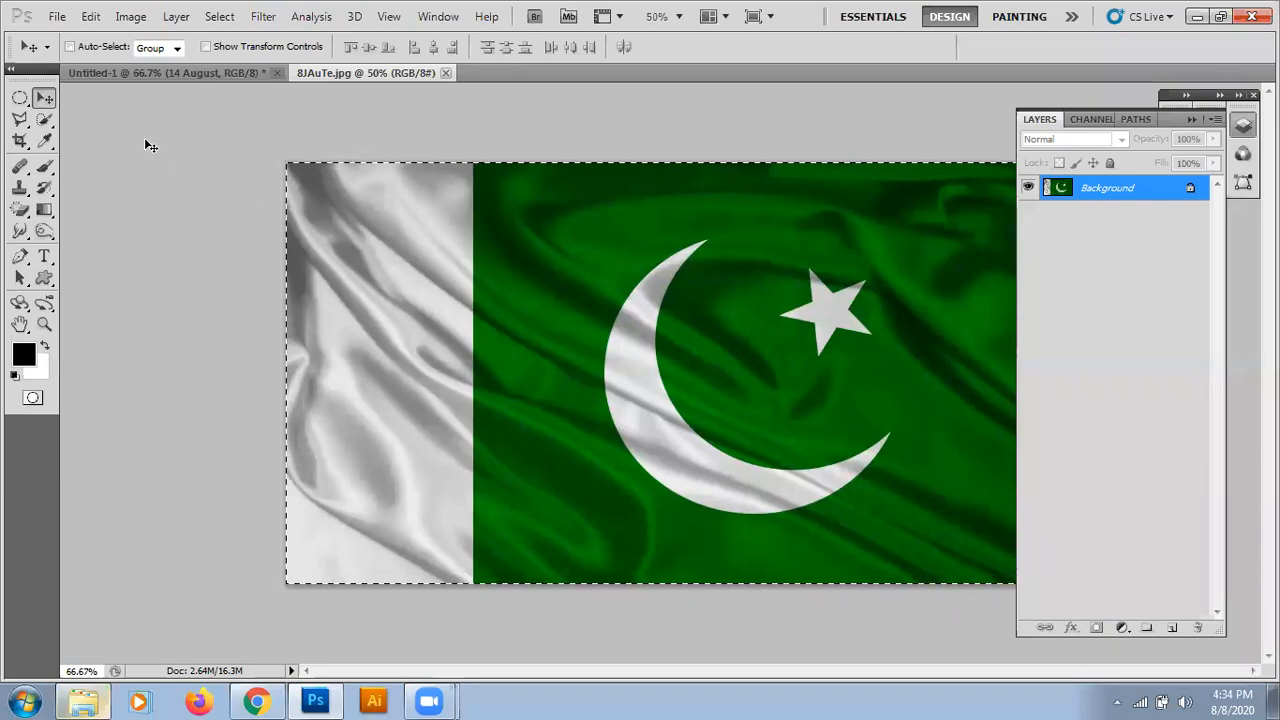
left_click(146, 75)
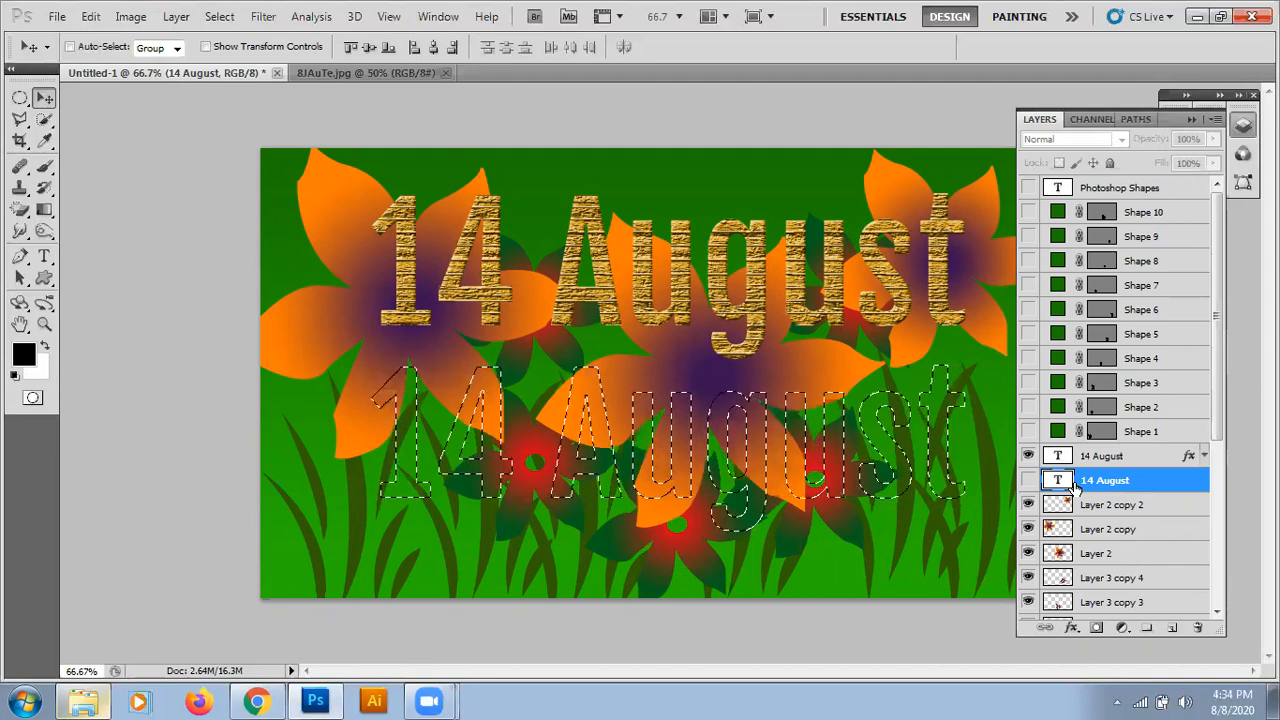
Undo a plain paste of the flag, and paste it into the letter-shaped selection above a new empty layer
key("ctrl+v")
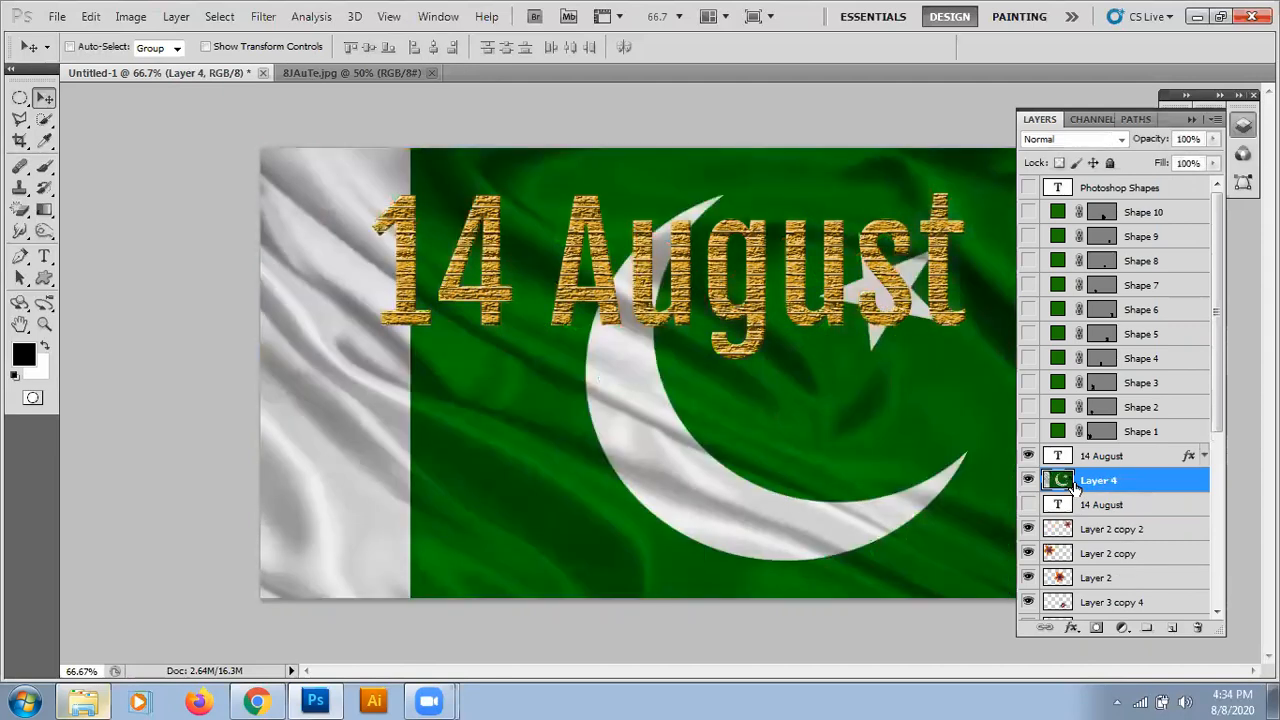
key("ctrl+z")
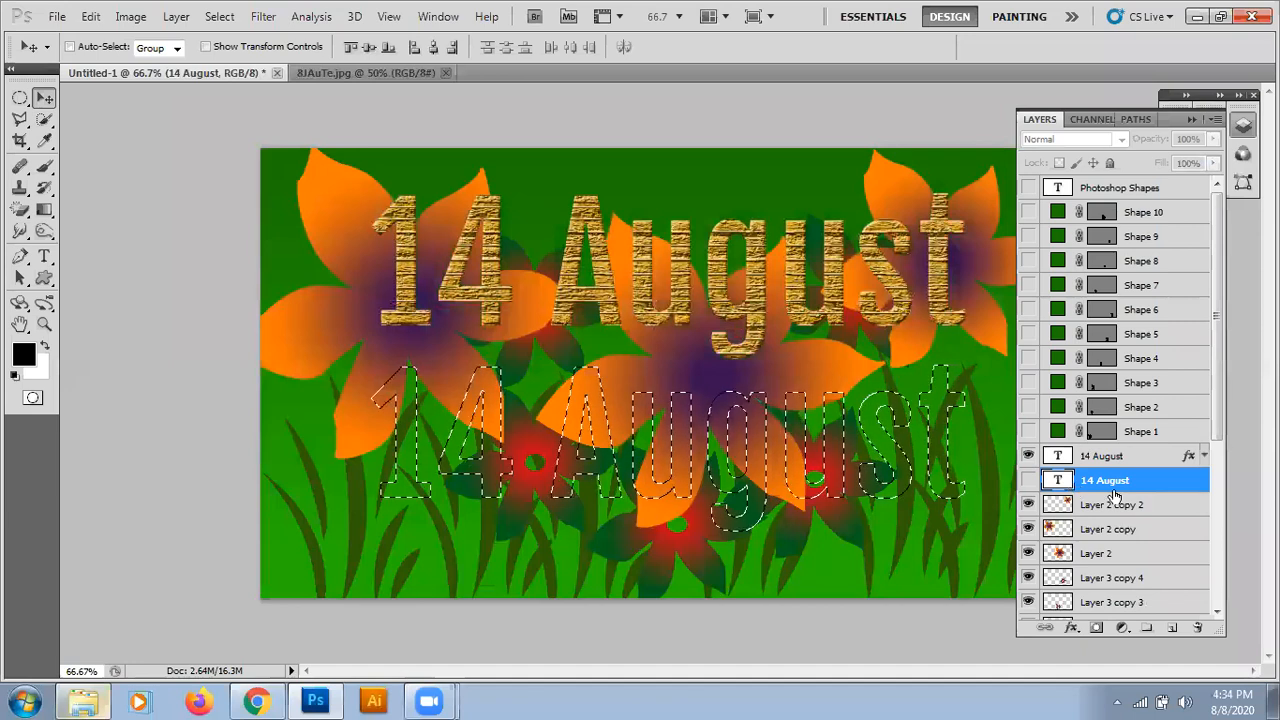
left_click(1172, 628)
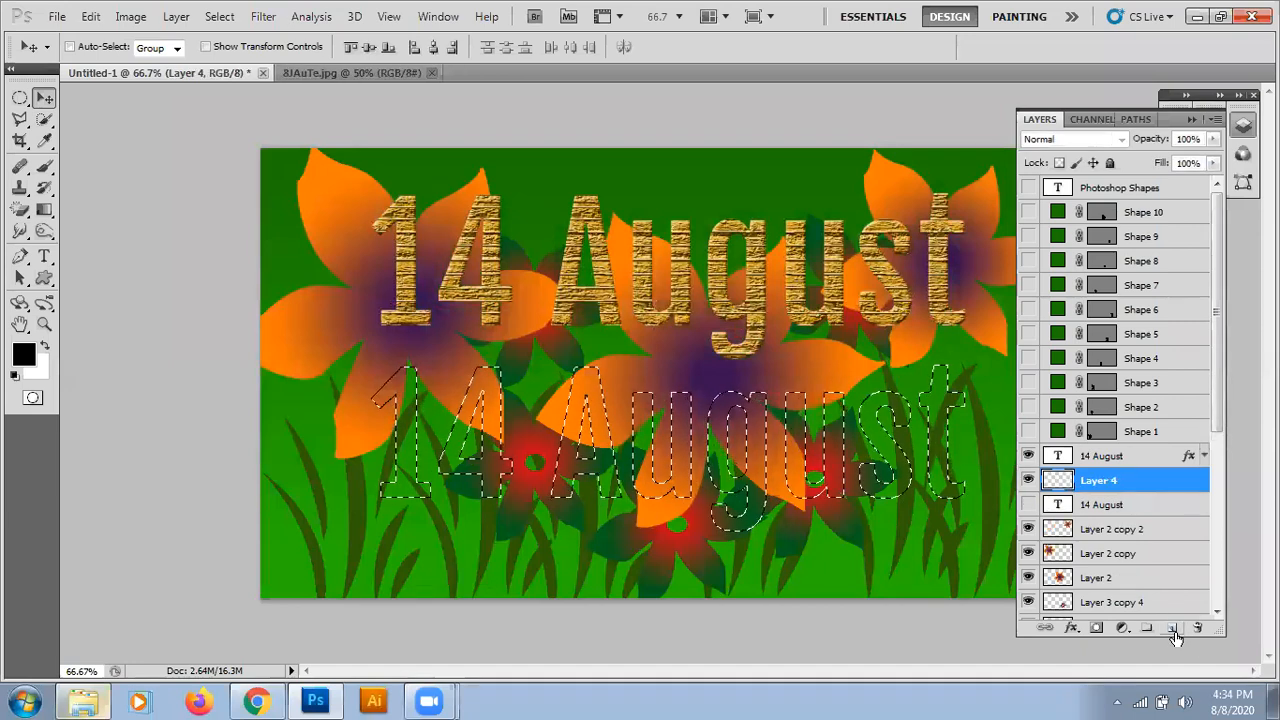
key("ctrl+alt+shift+v")
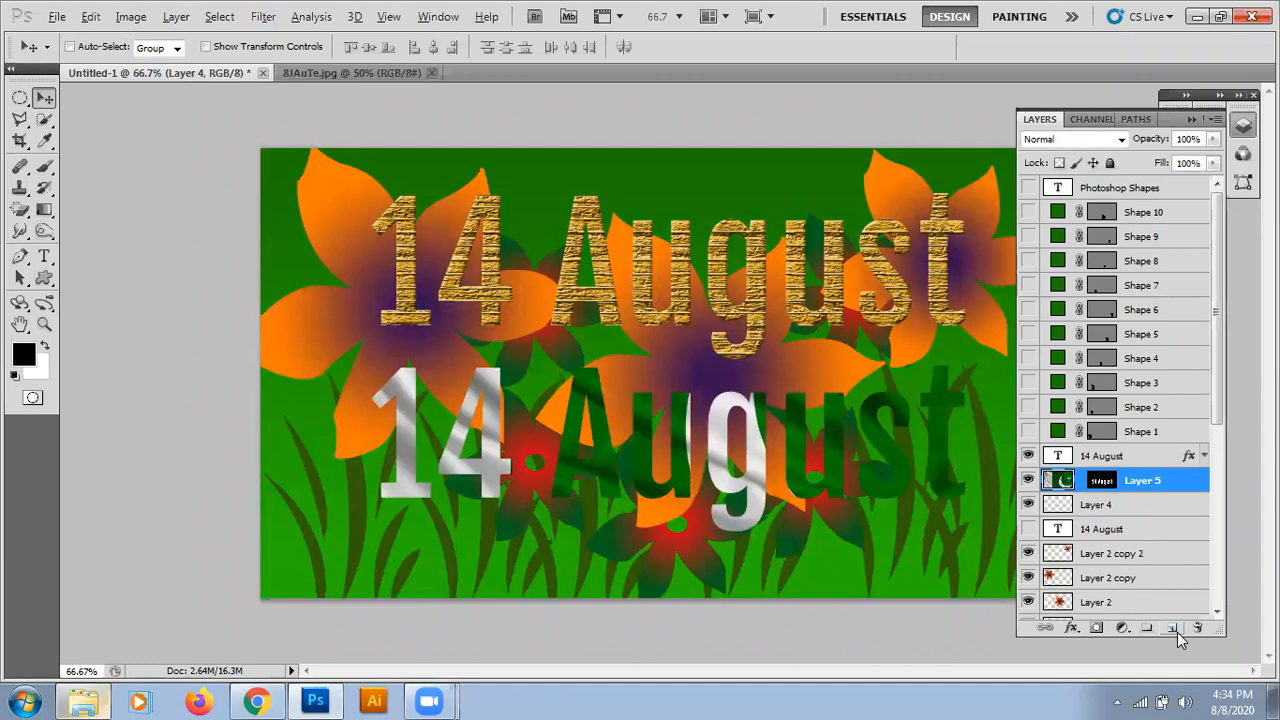
Free-transform the masked flag image, scaling it proportionally to about 61% and positioning it behind the lower 14 August letters
left_click(1099, 508)
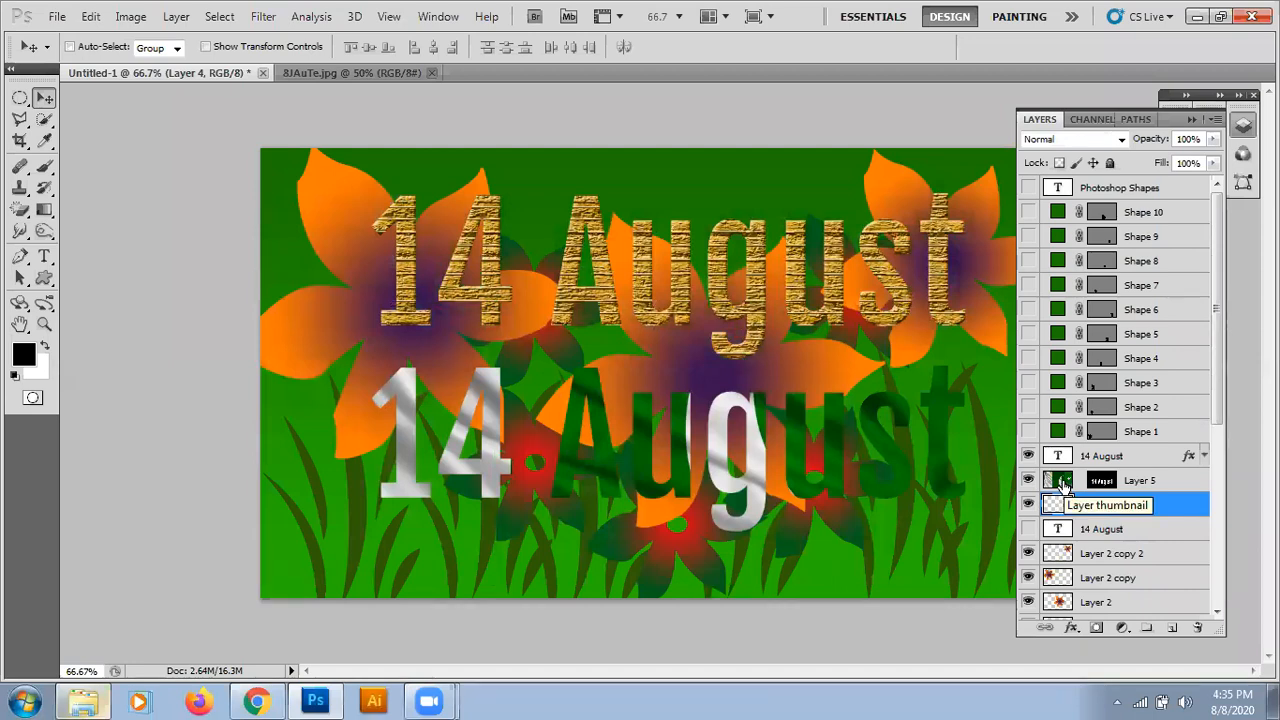
left_click(1063, 482)
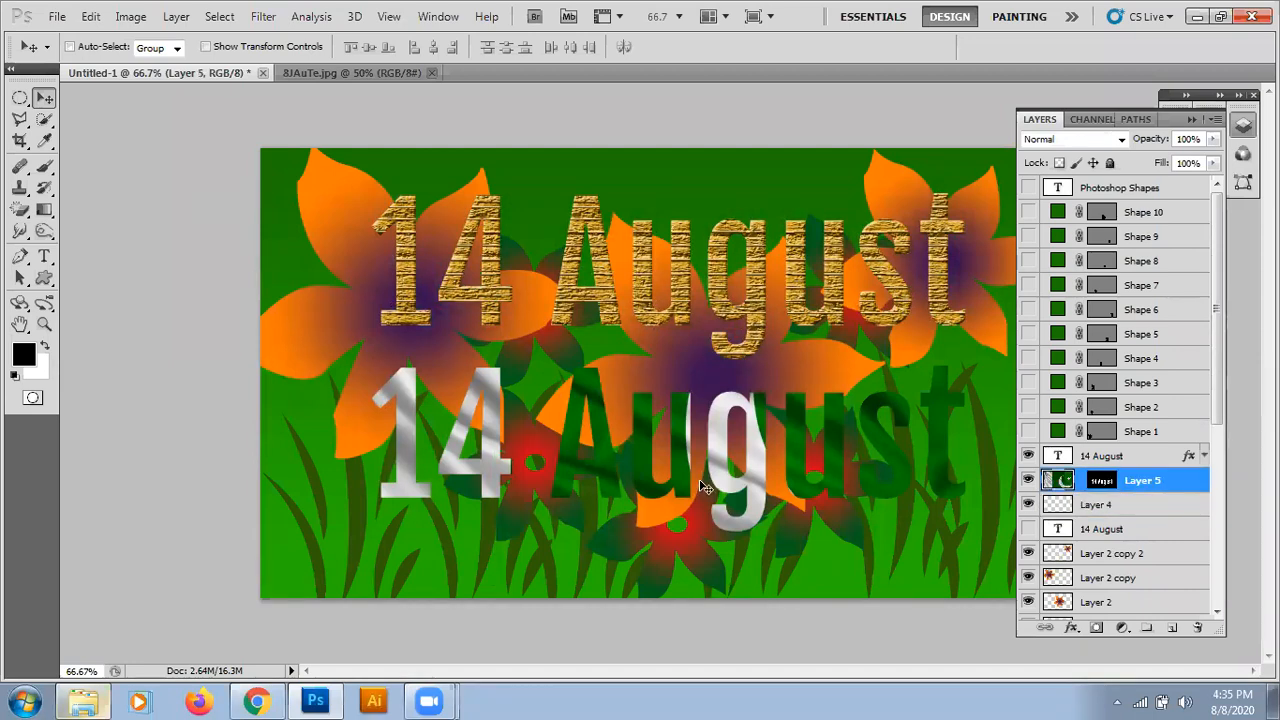
key("ctrl+t")
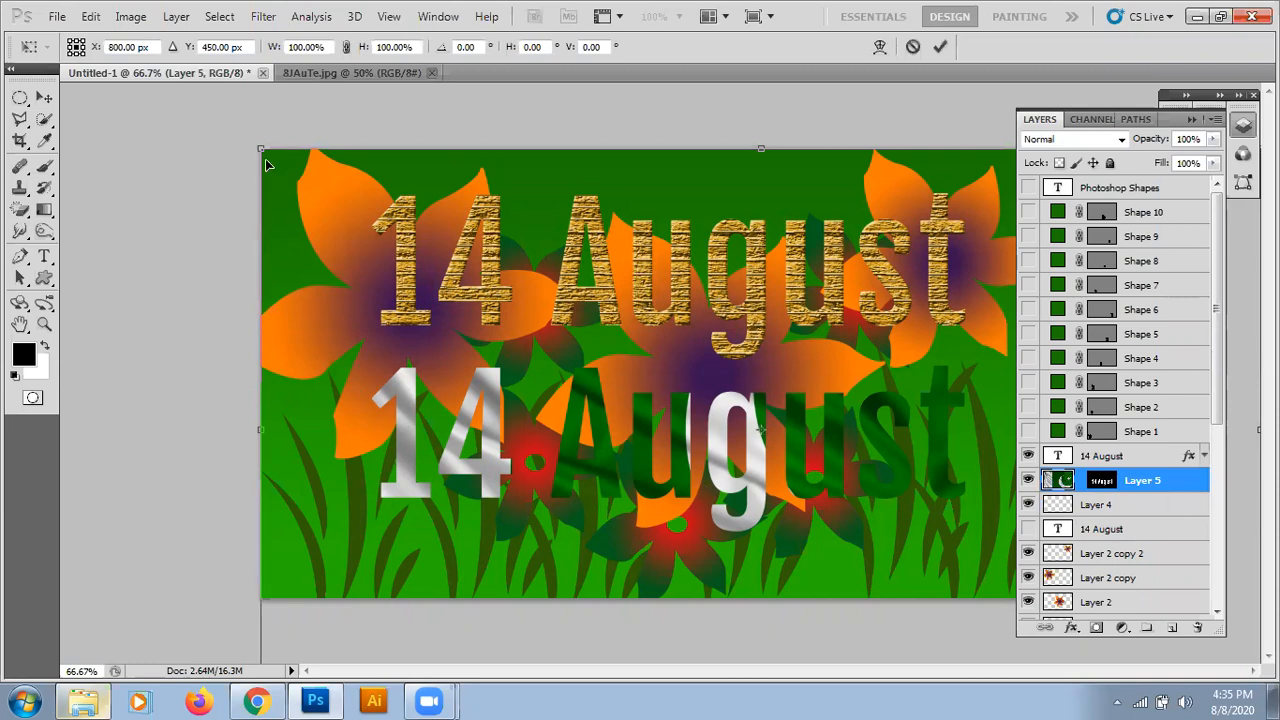
left_click_drag(260, 146, 338, 276)
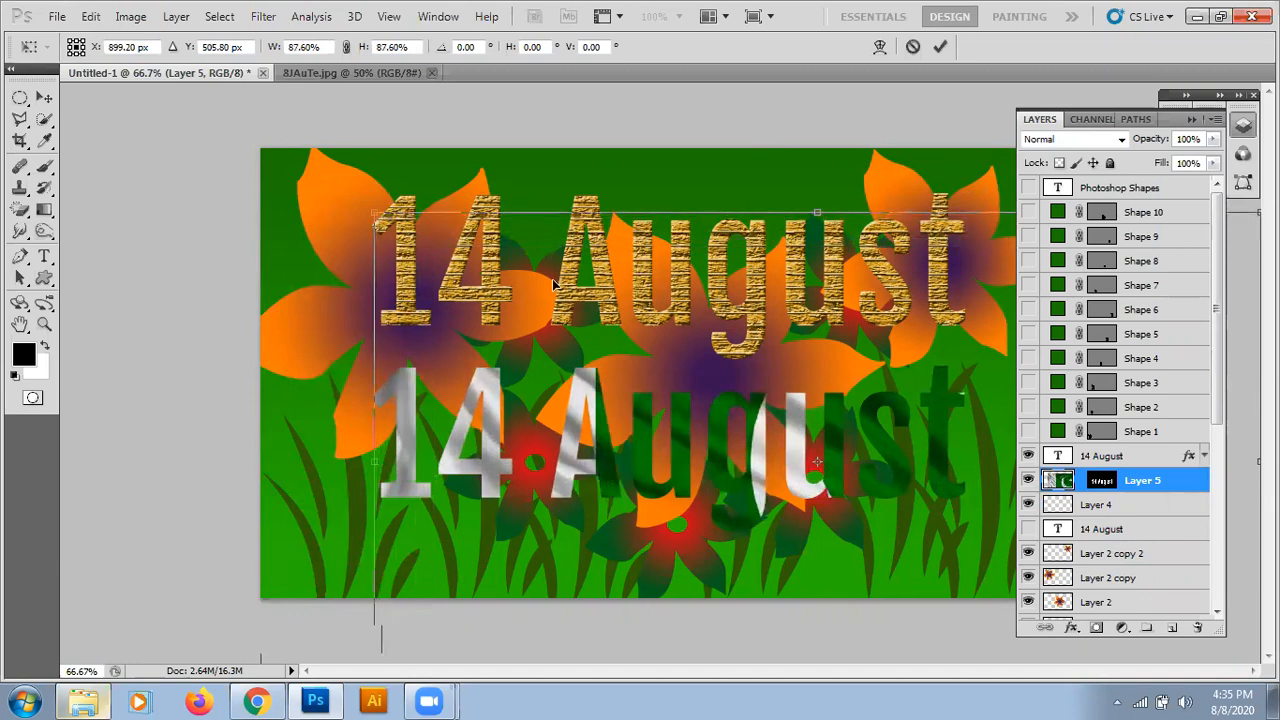
left_click(1190, 120)
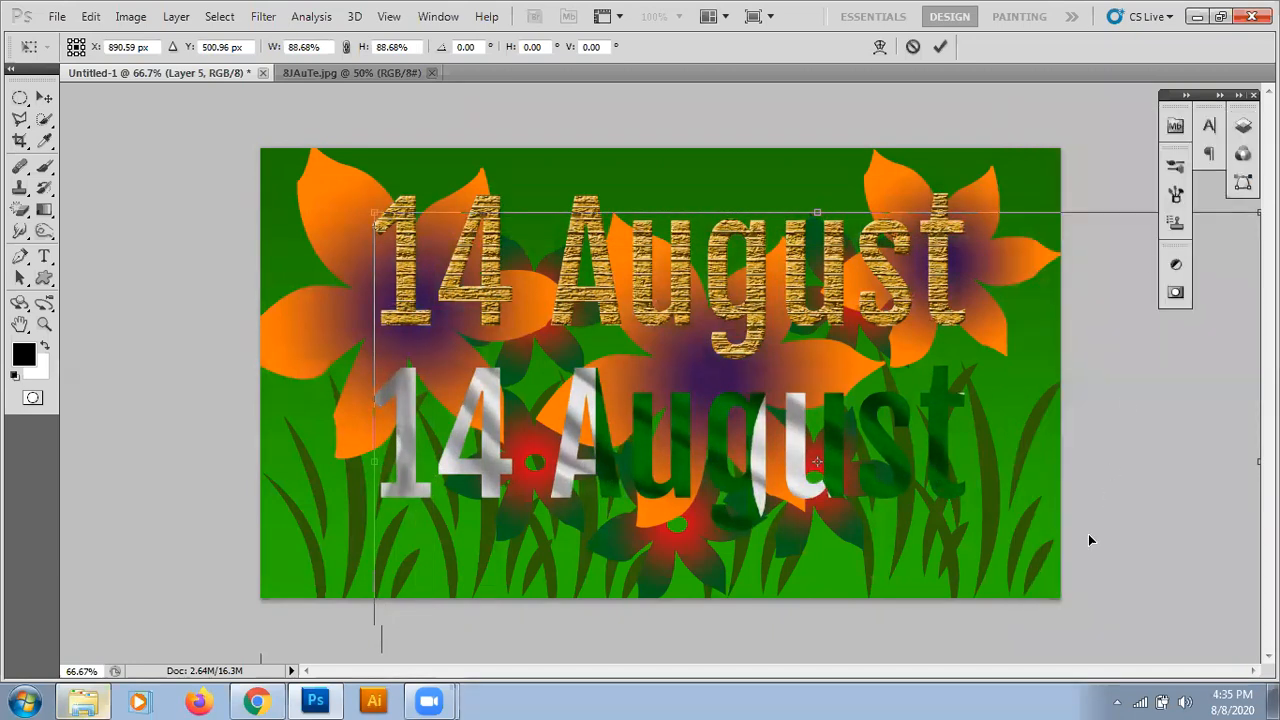
left_click_drag(1051, 384, 965, 402)
left_click_drag(1137, 269, 1098, 197)
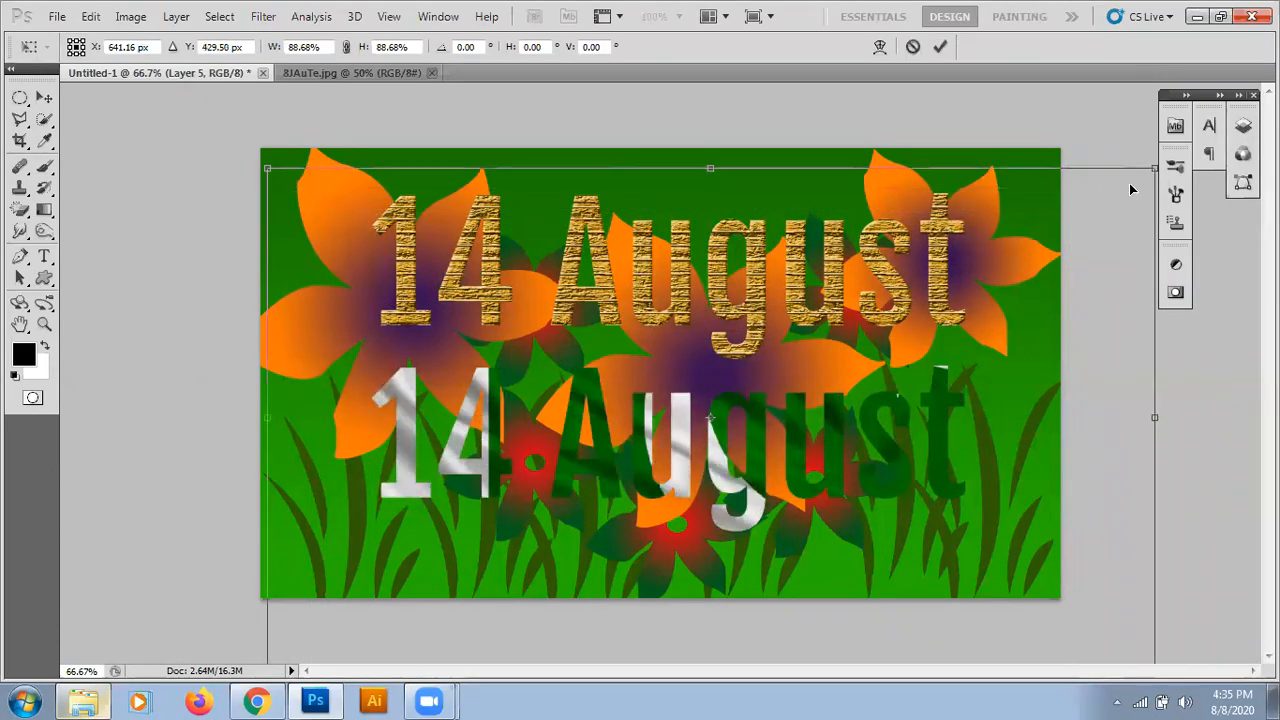
left_click_drag(1156, 168, 986, 291)
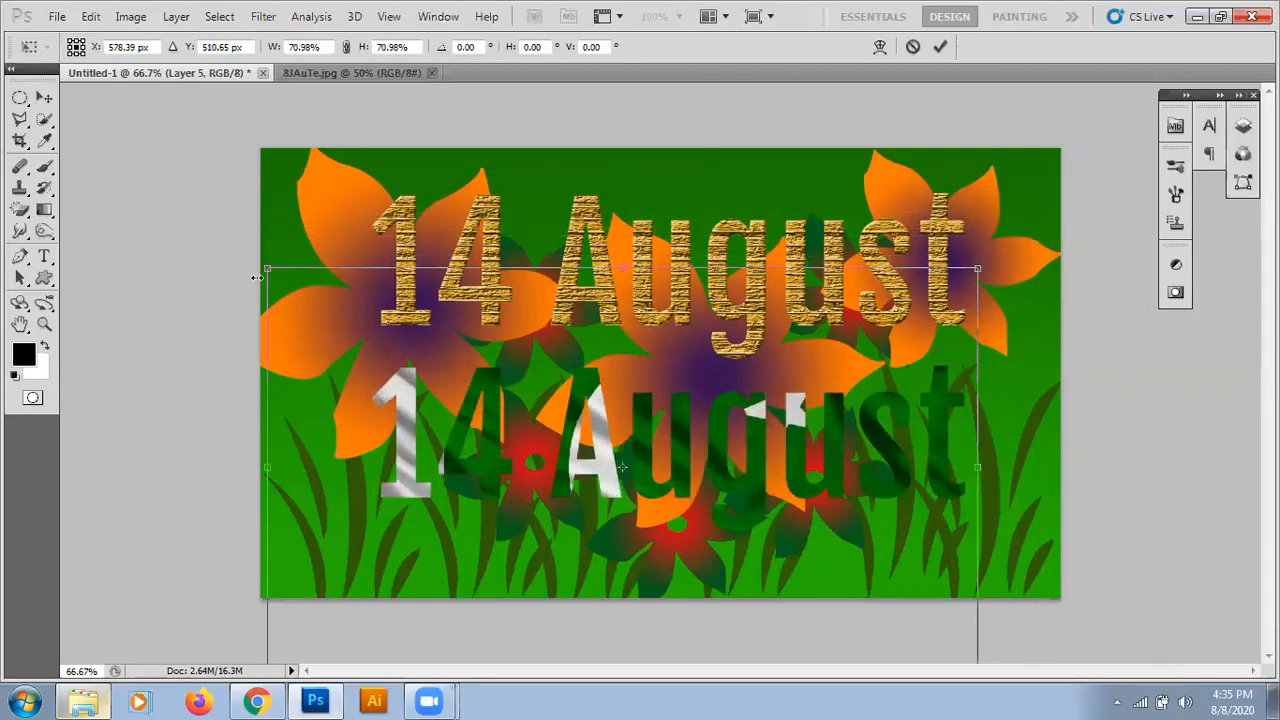
left_click_drag(380, 466, 382, 402)
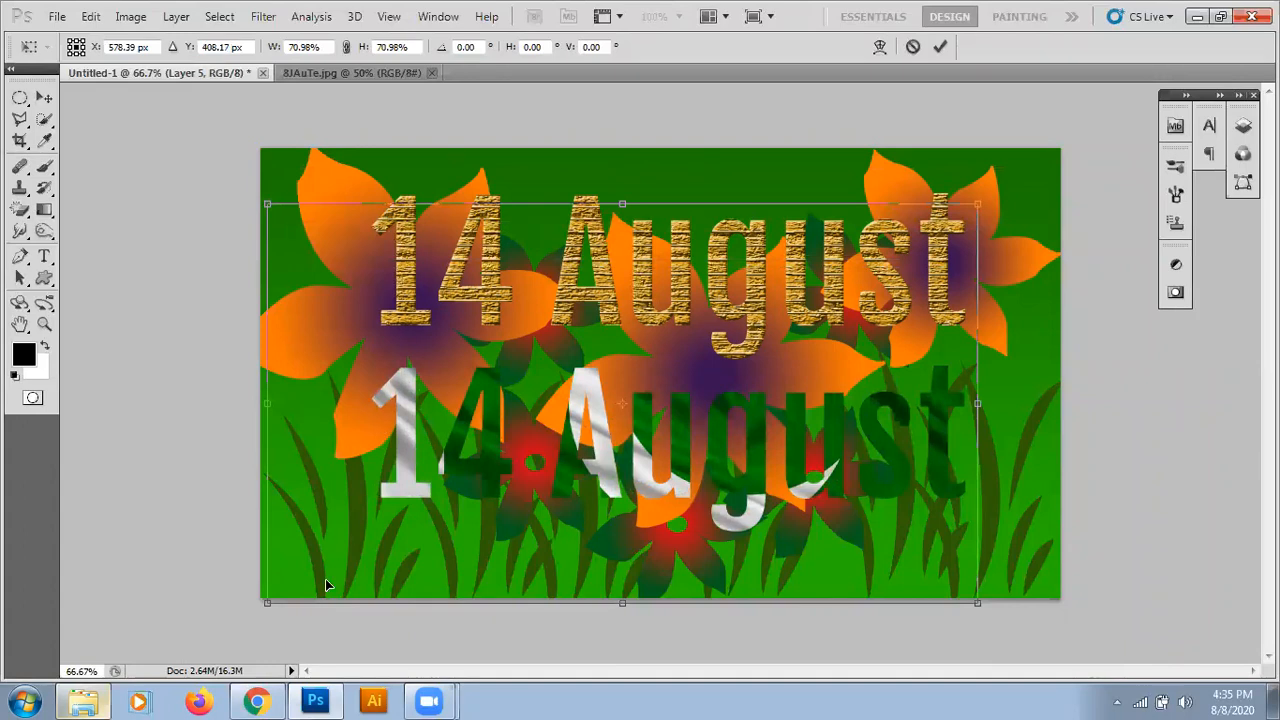
left_click_drag(266, 603, 364, 533)
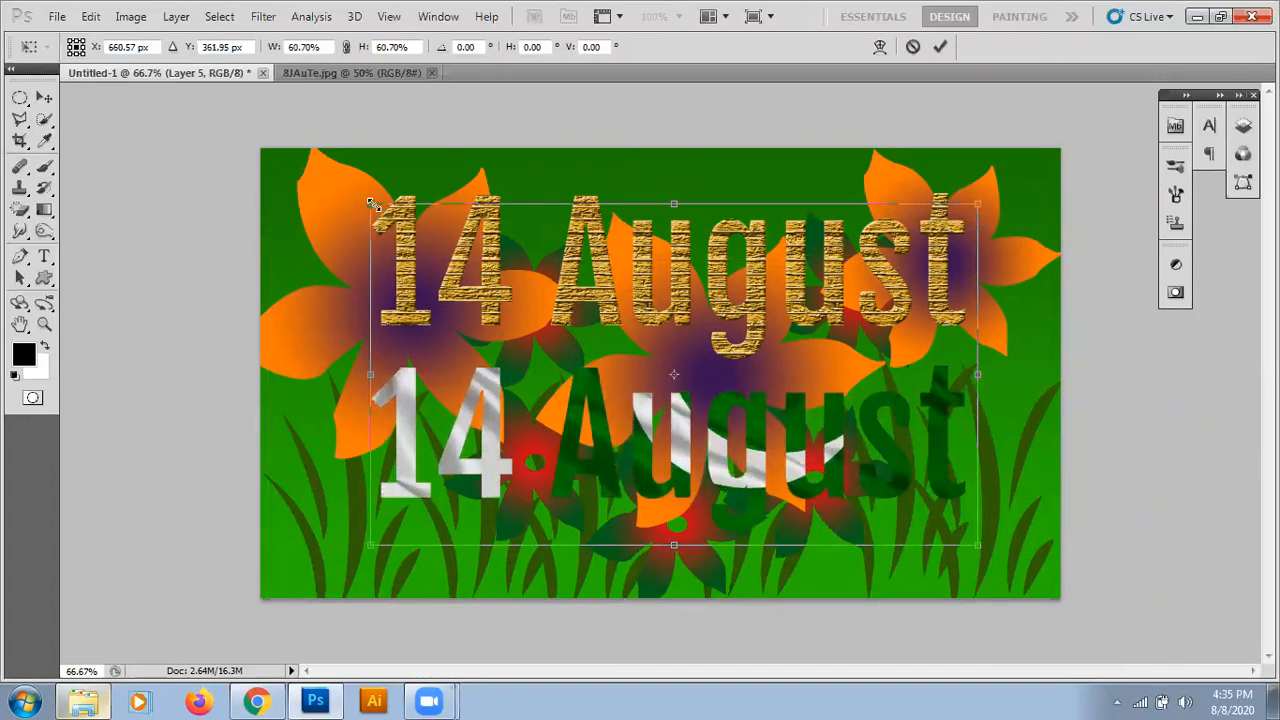
Squash the flag to about 59.8% width and 29.8% height over the lower text, apply the transform and redisplay the layers
left_click_drag(373, 203, 378, 210)
left_click_drag(683, 225, 672, 357)
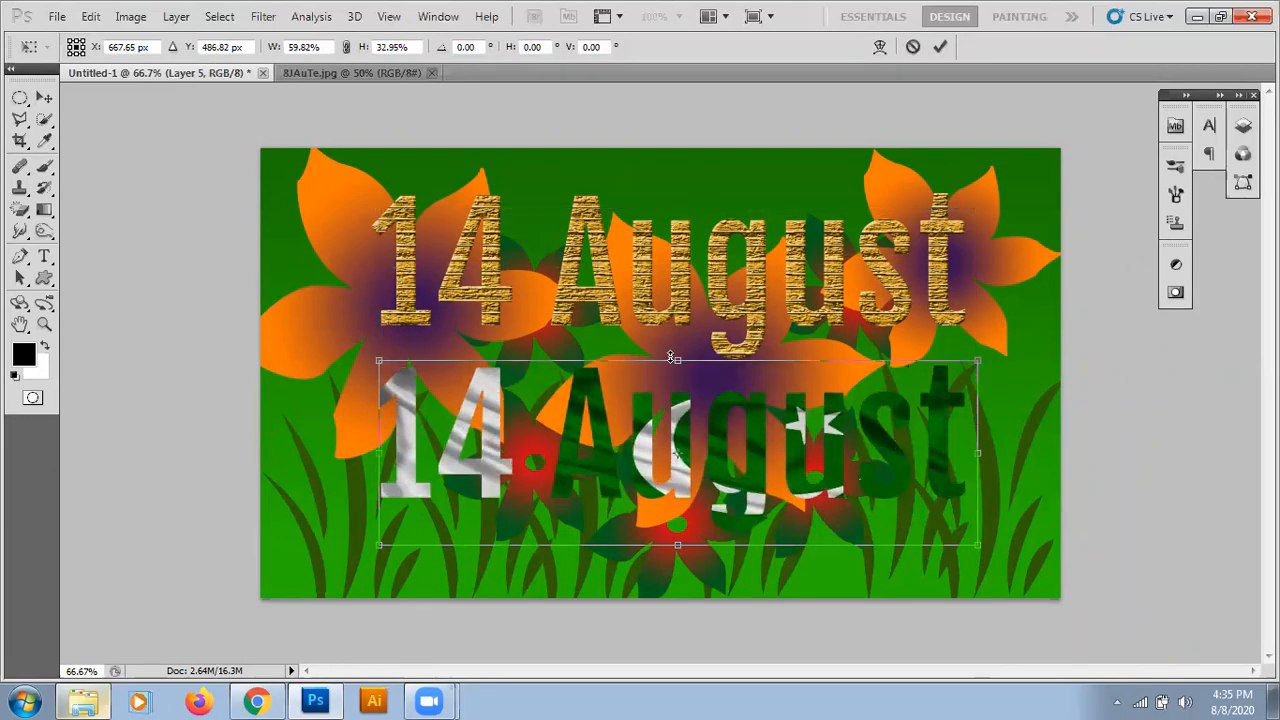
left_click_drag(677, 548, 678, 540)
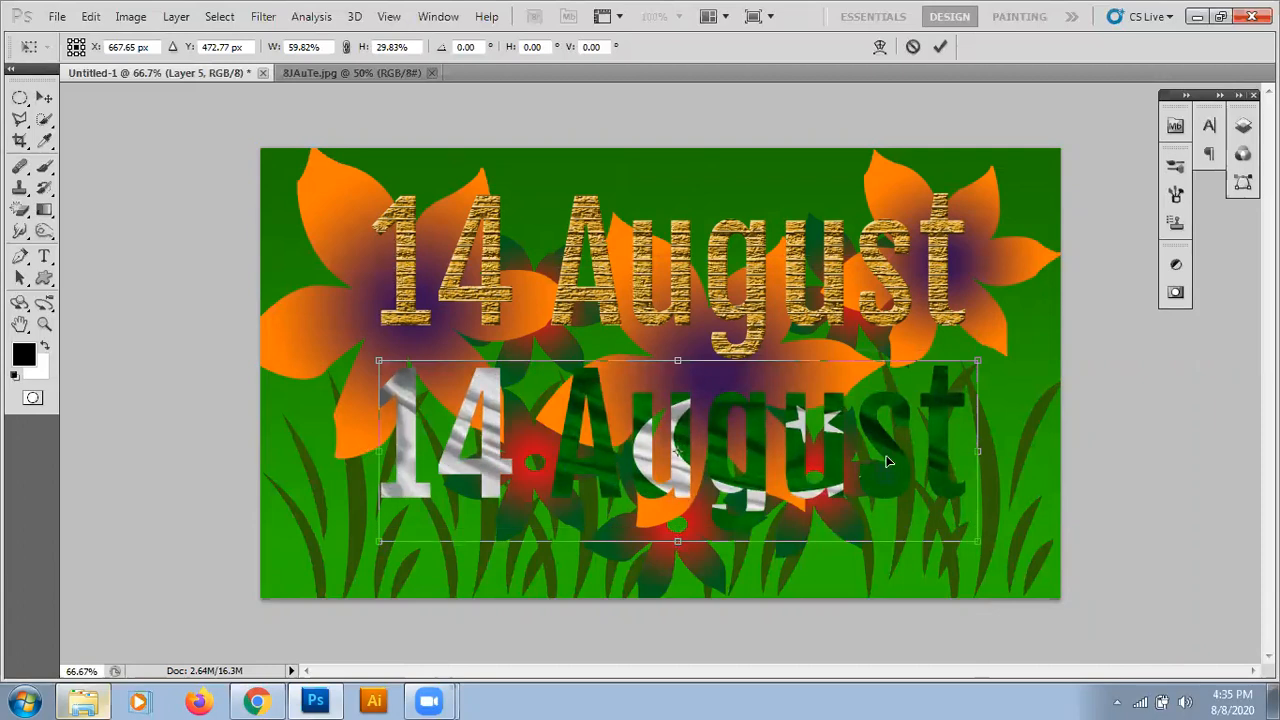
key("Return")
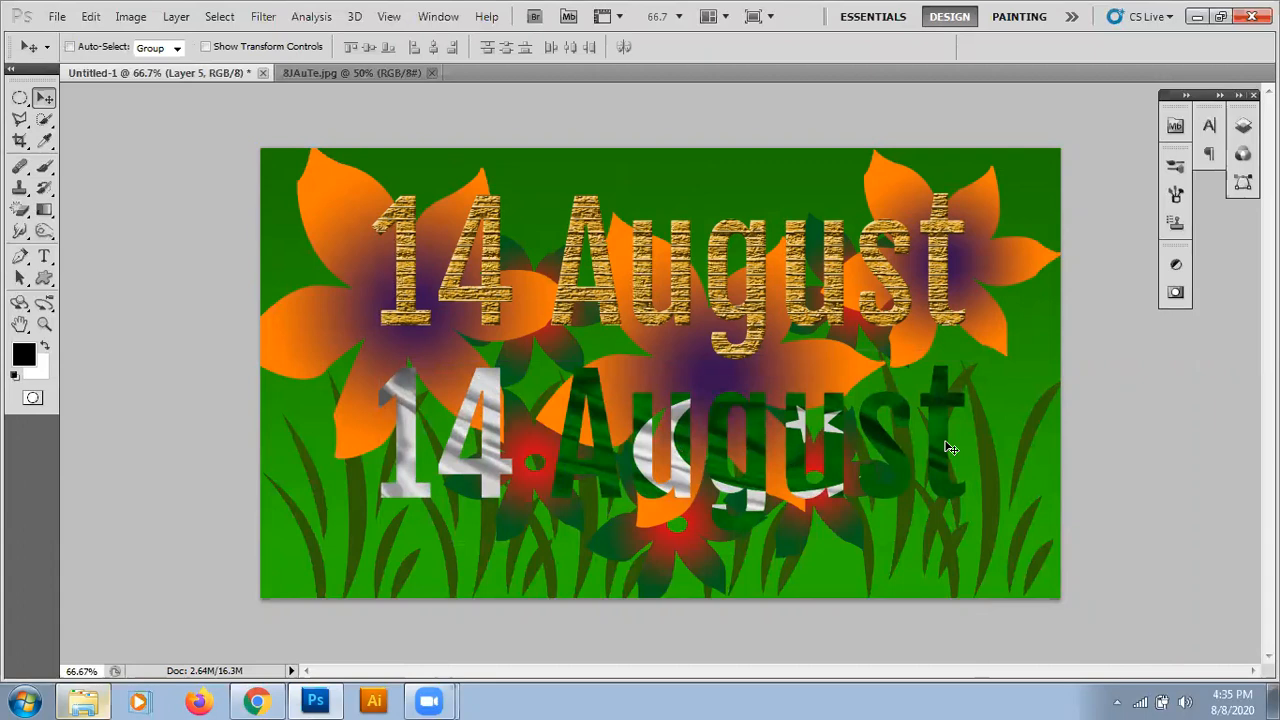
key("F7")
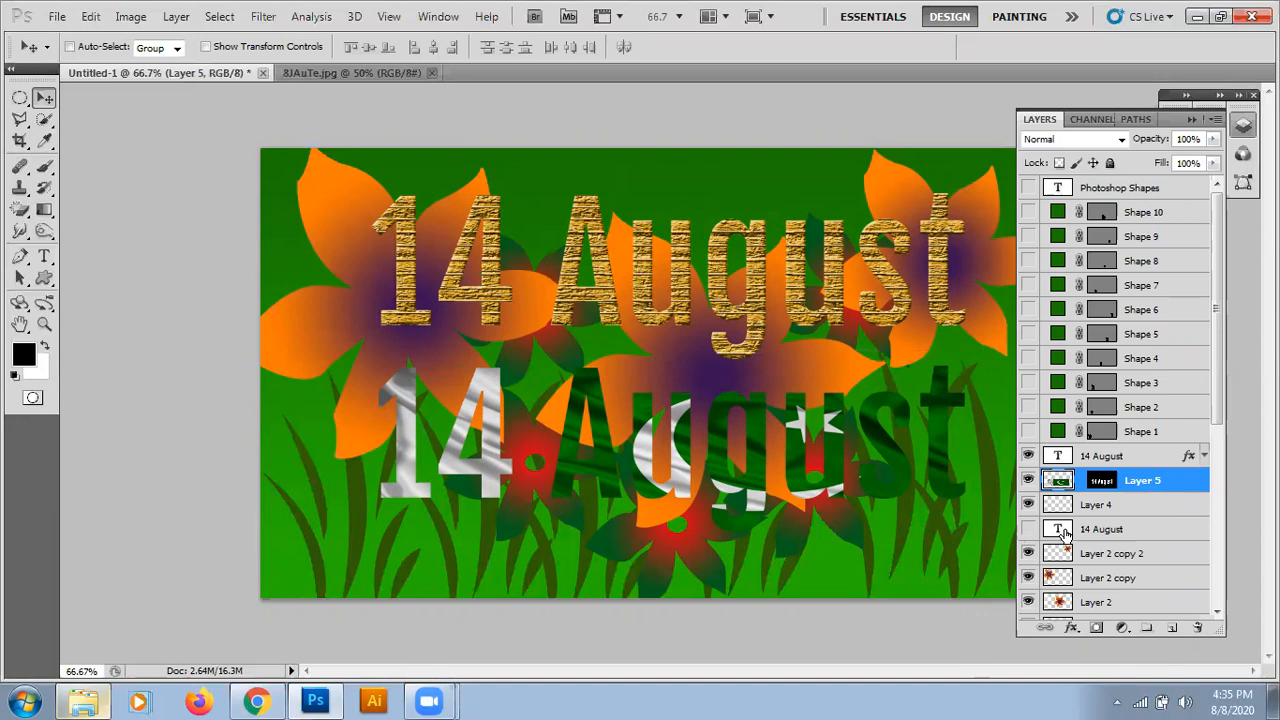
Give the flag-filled Layer 5 text a drop shadow, a 3 px black outside stroke and a smooth inner bevel
left_click(1100, 531)
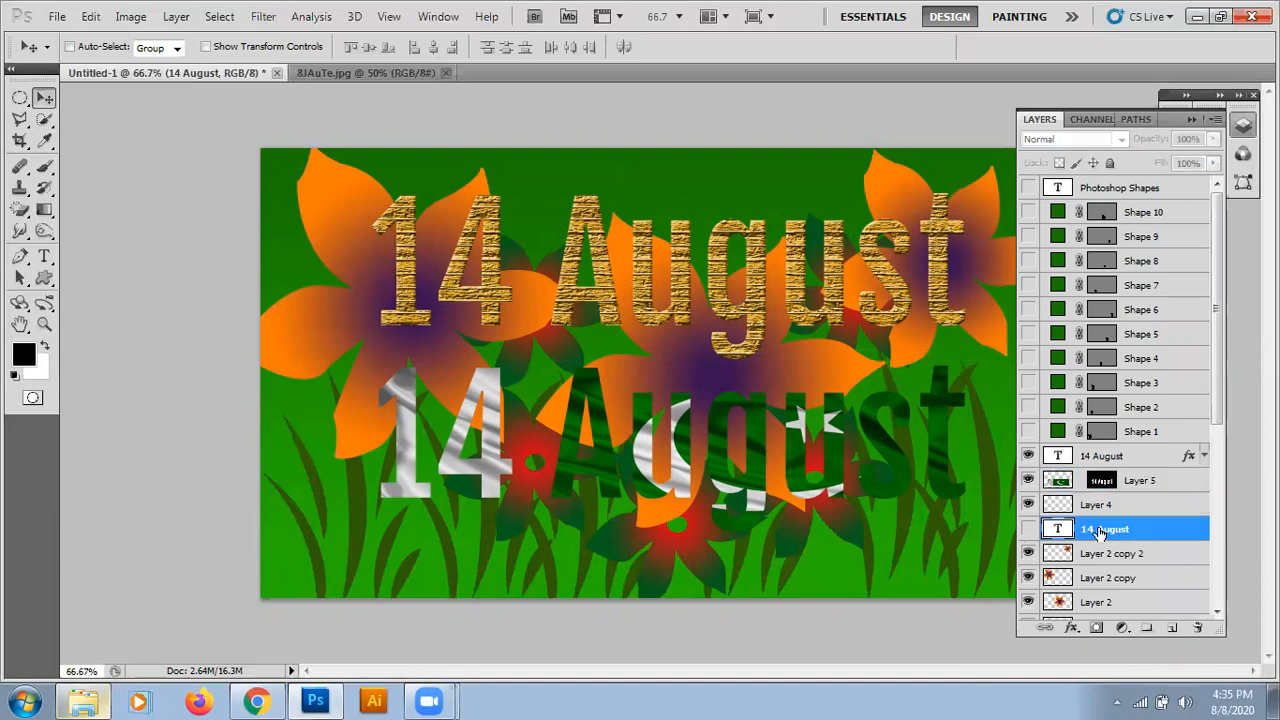
left_click(1060, 482)
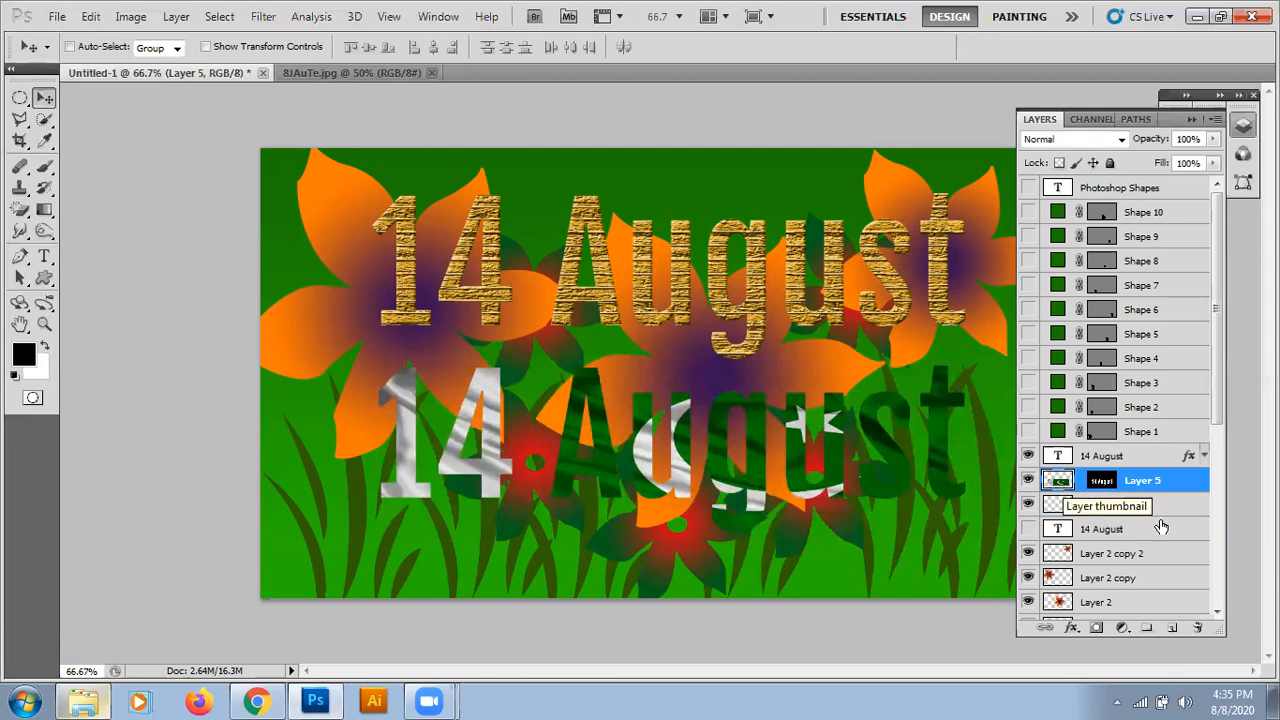
right_click(1158, 482)
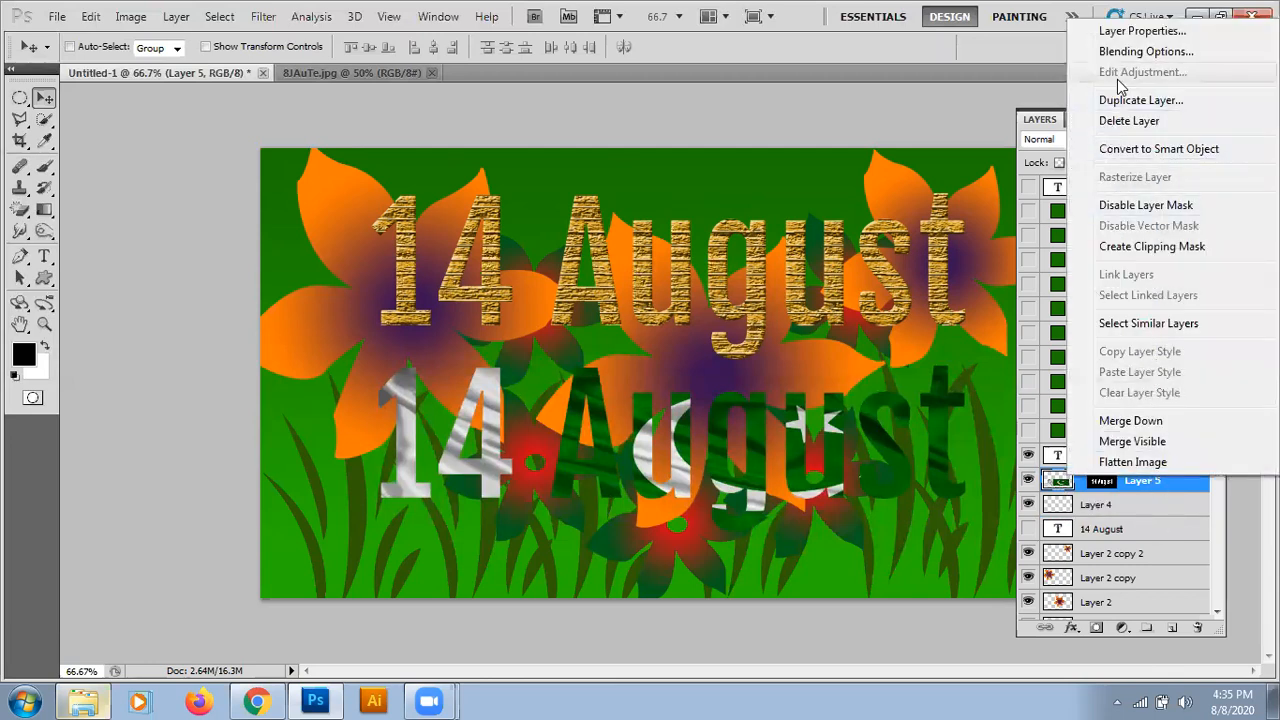
left_click(1119, 52)
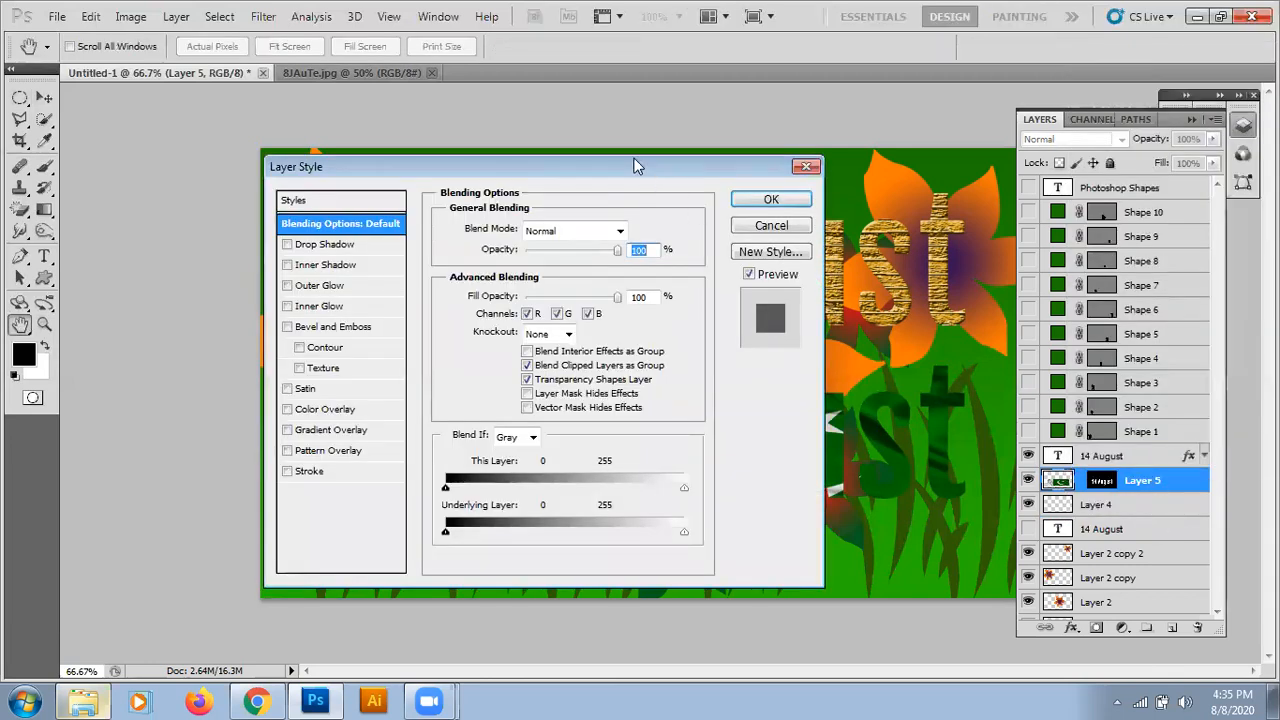
left_click_drag(638, 166, 401, 67)
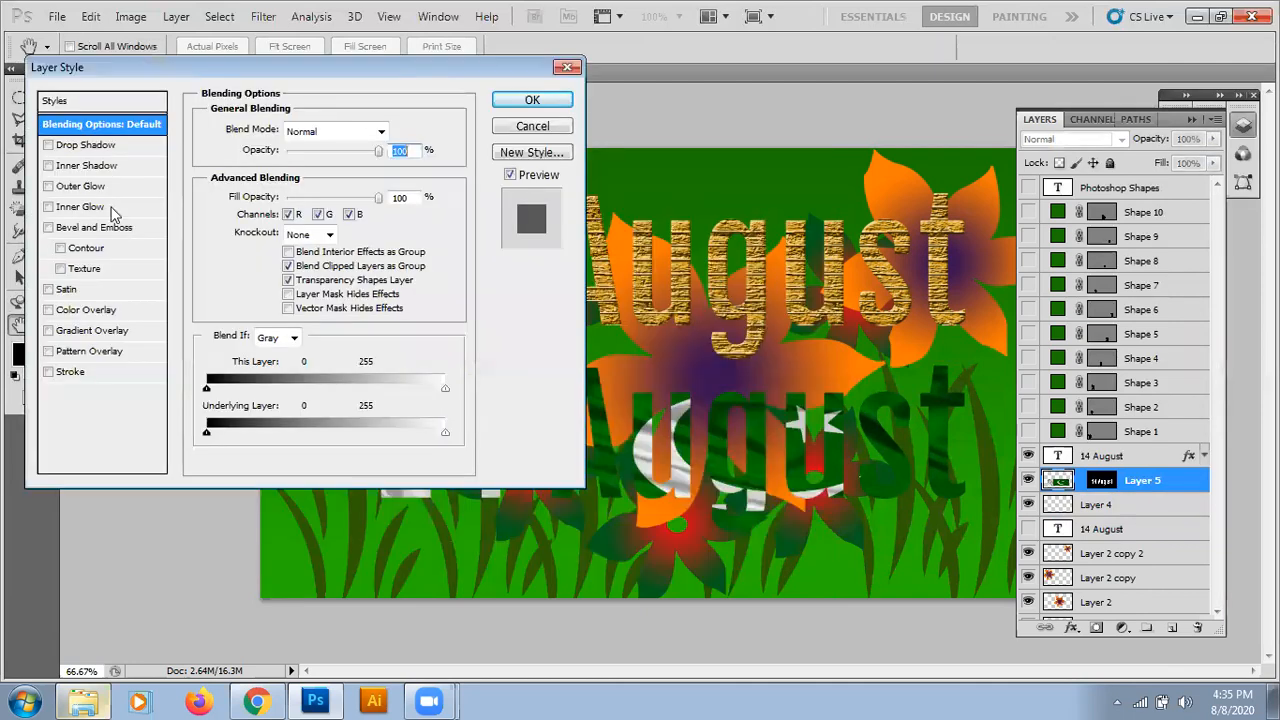
left_click(47, 145)
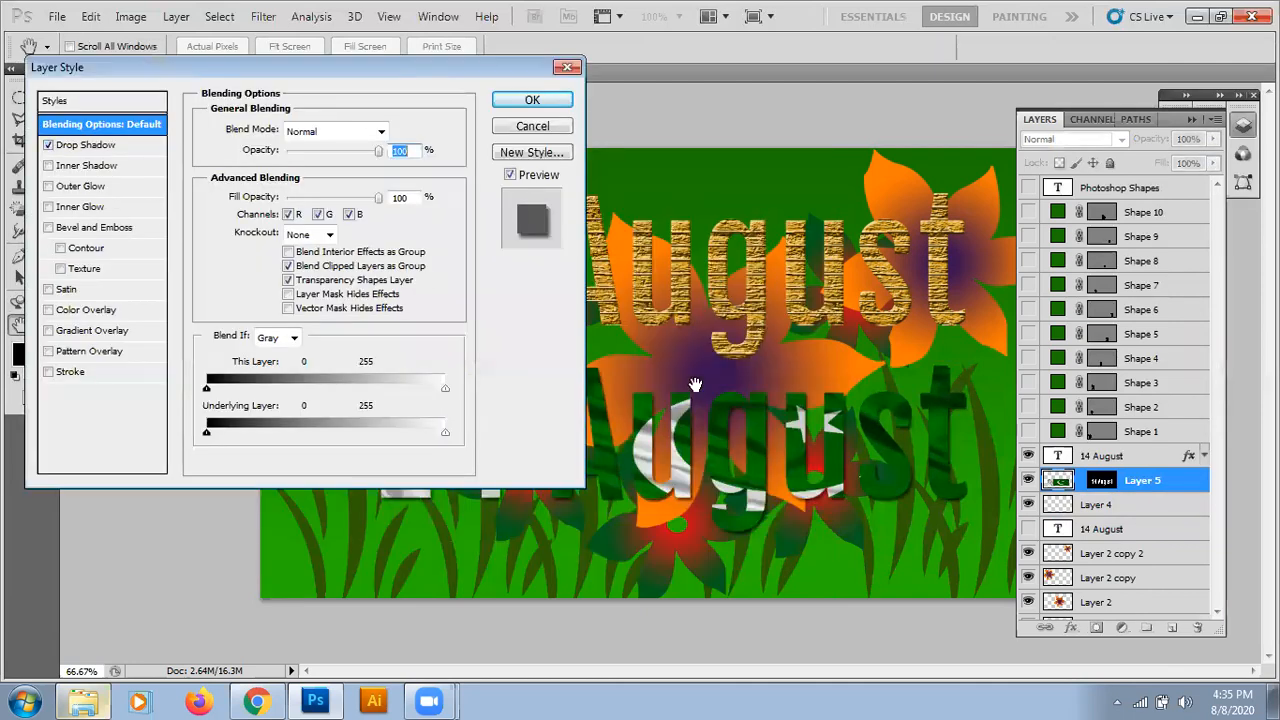
left_click(80, 372)
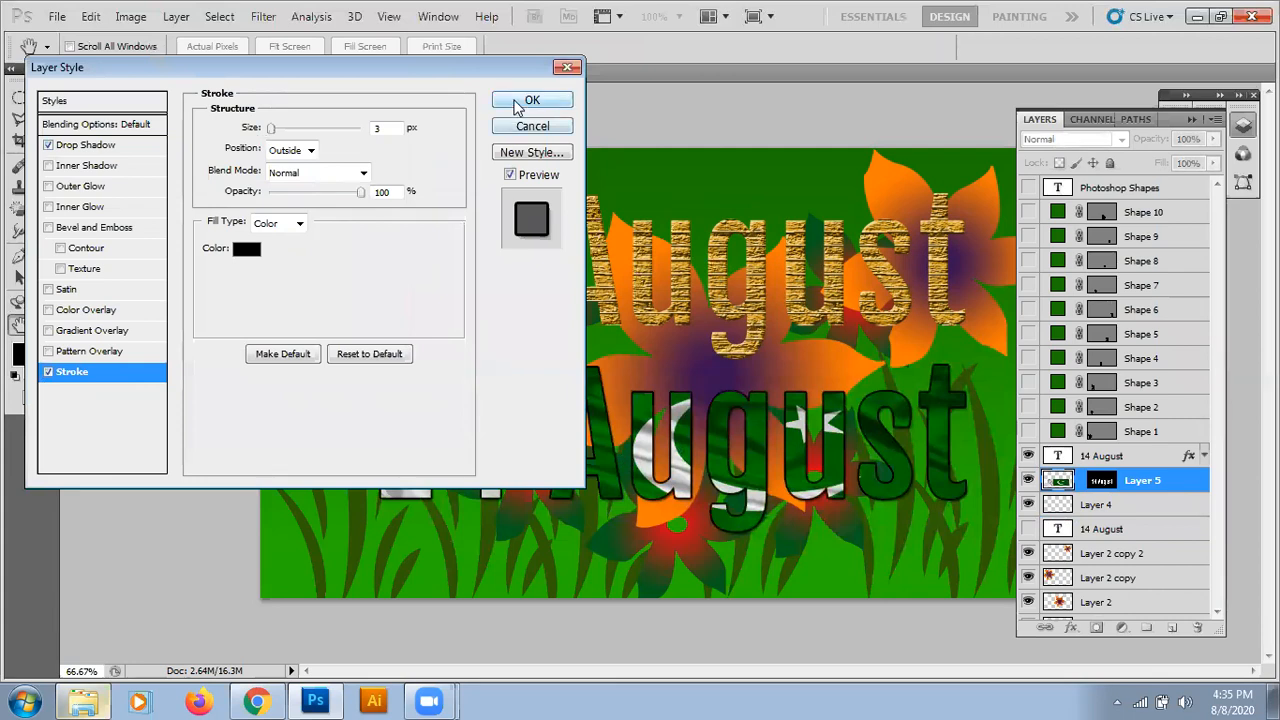
left_click(92, 227)
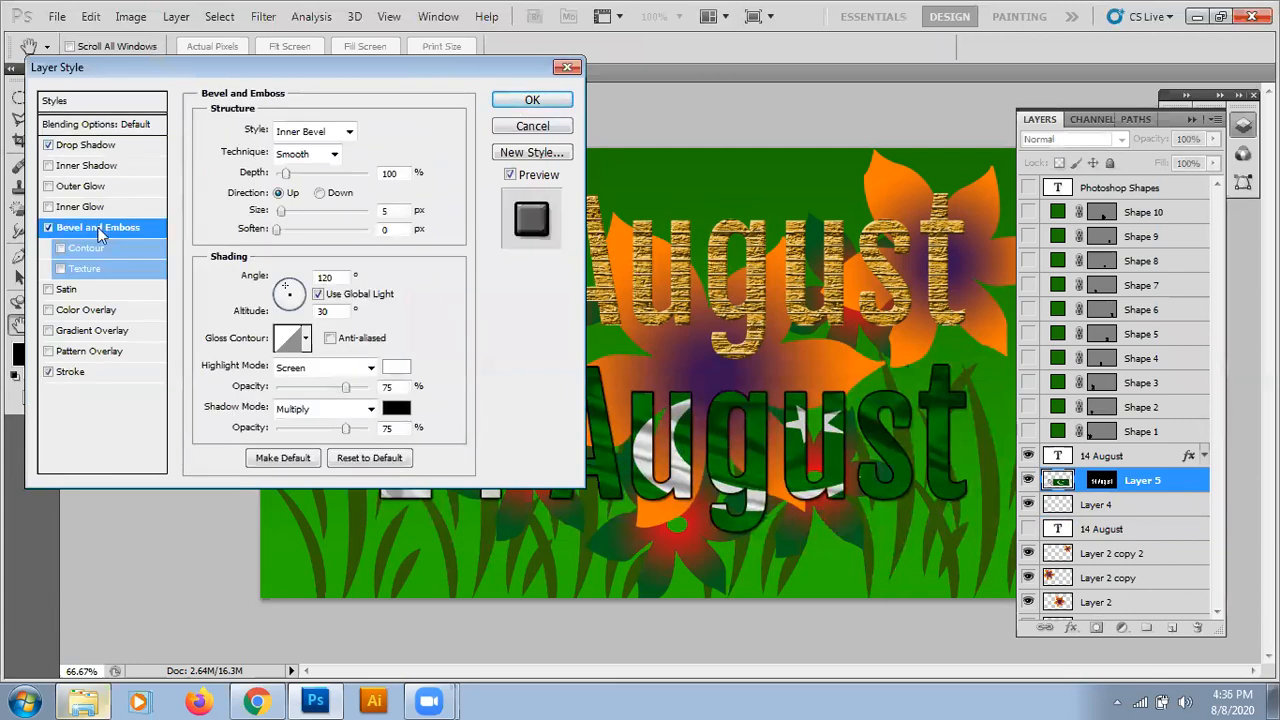
left_click(520, 99)
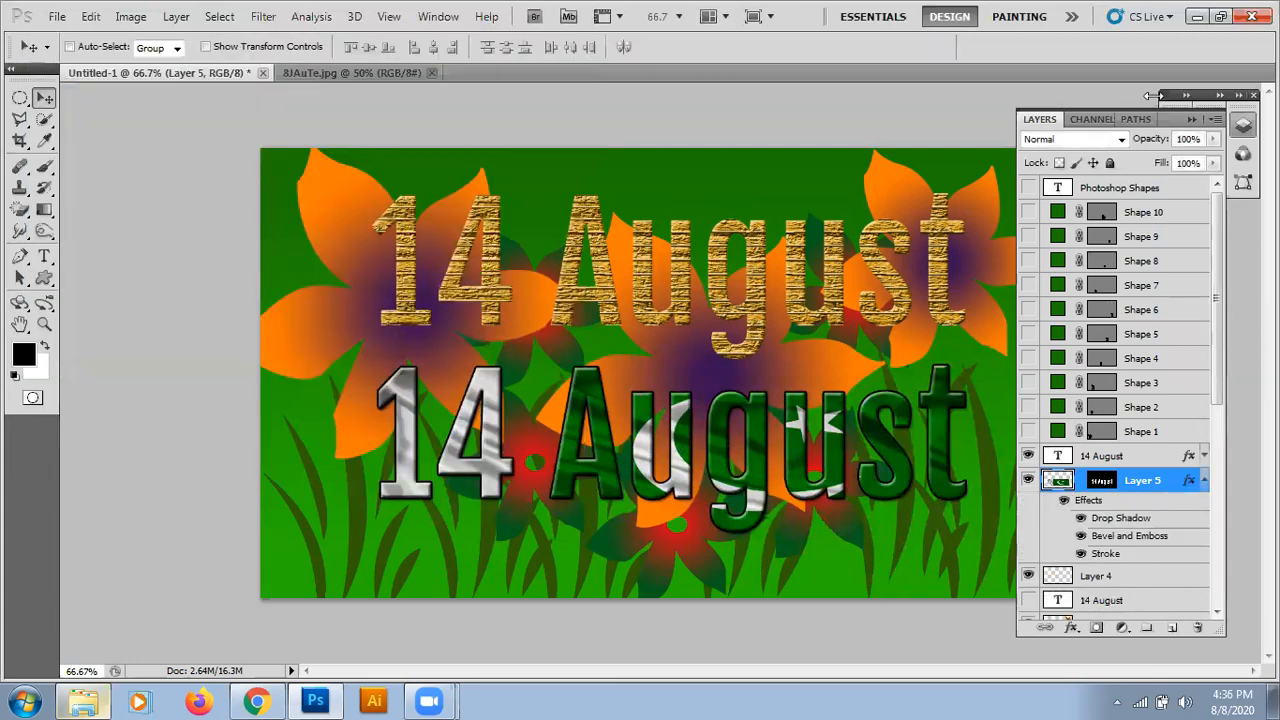
left_click(1187, 96)
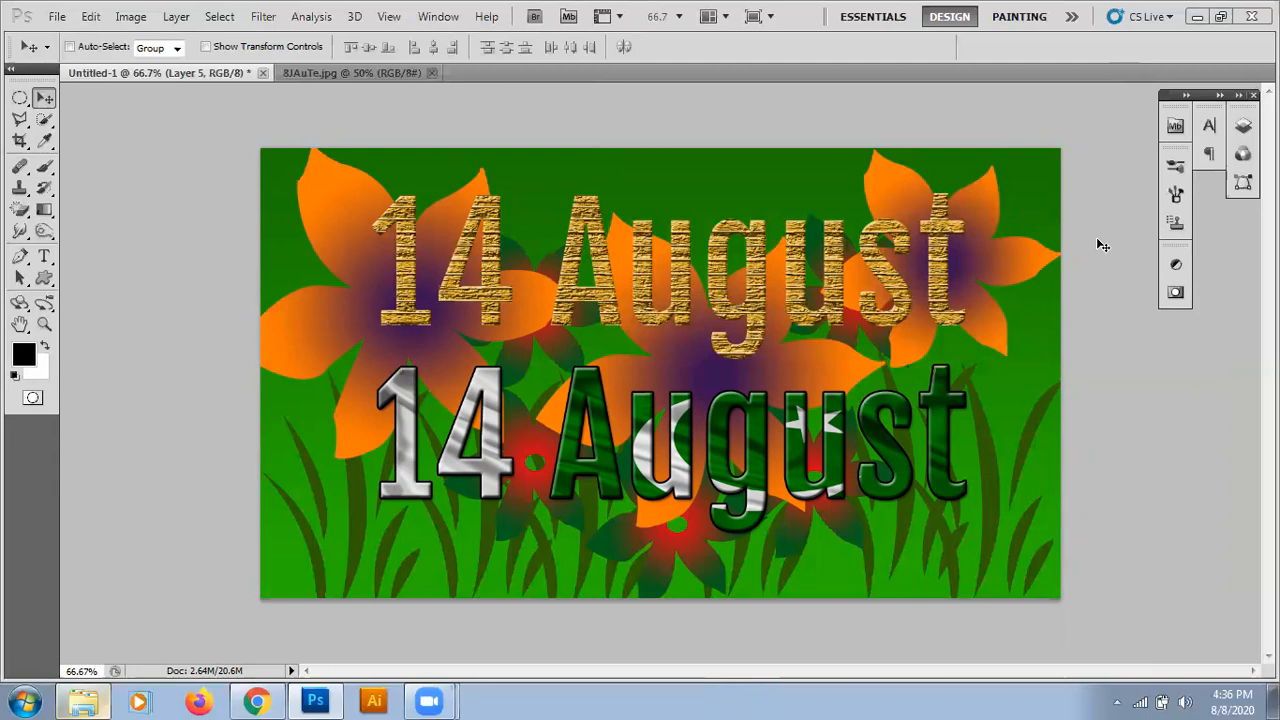
Activate the Custom Shape tool and look over the available custom shapes without choosing another one
left_click(44, 282)
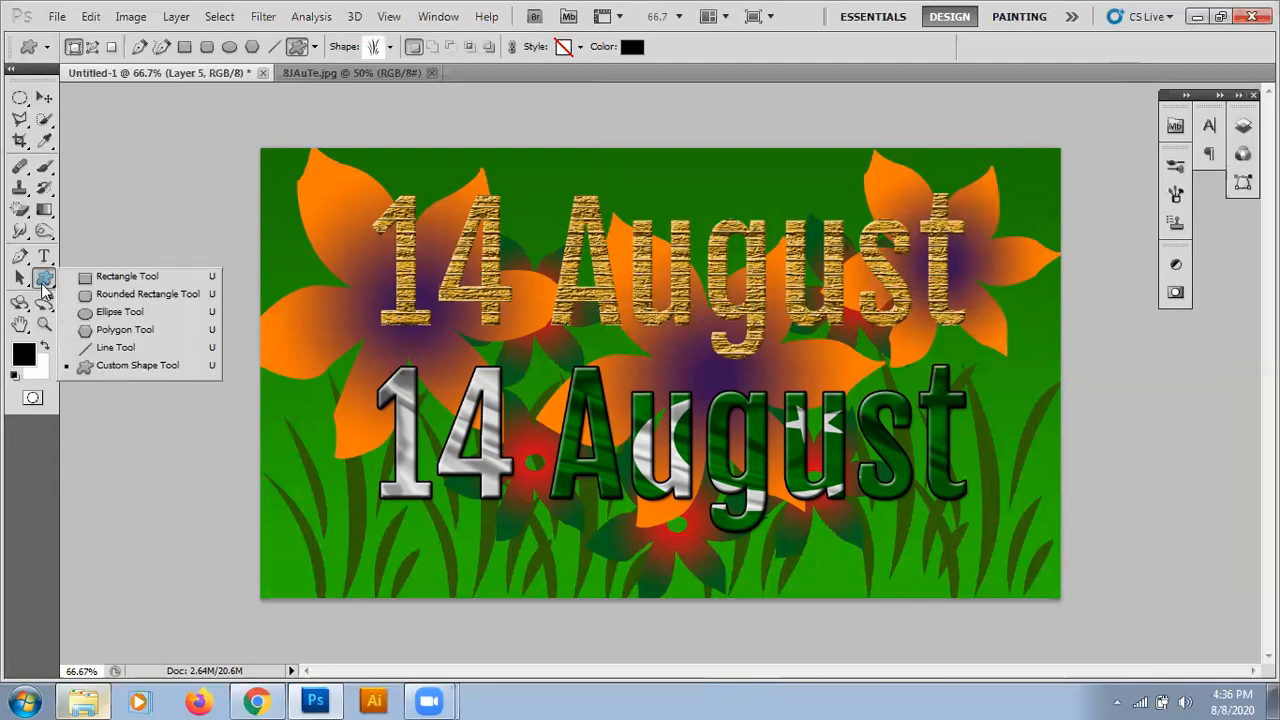
left_click(130, 365)
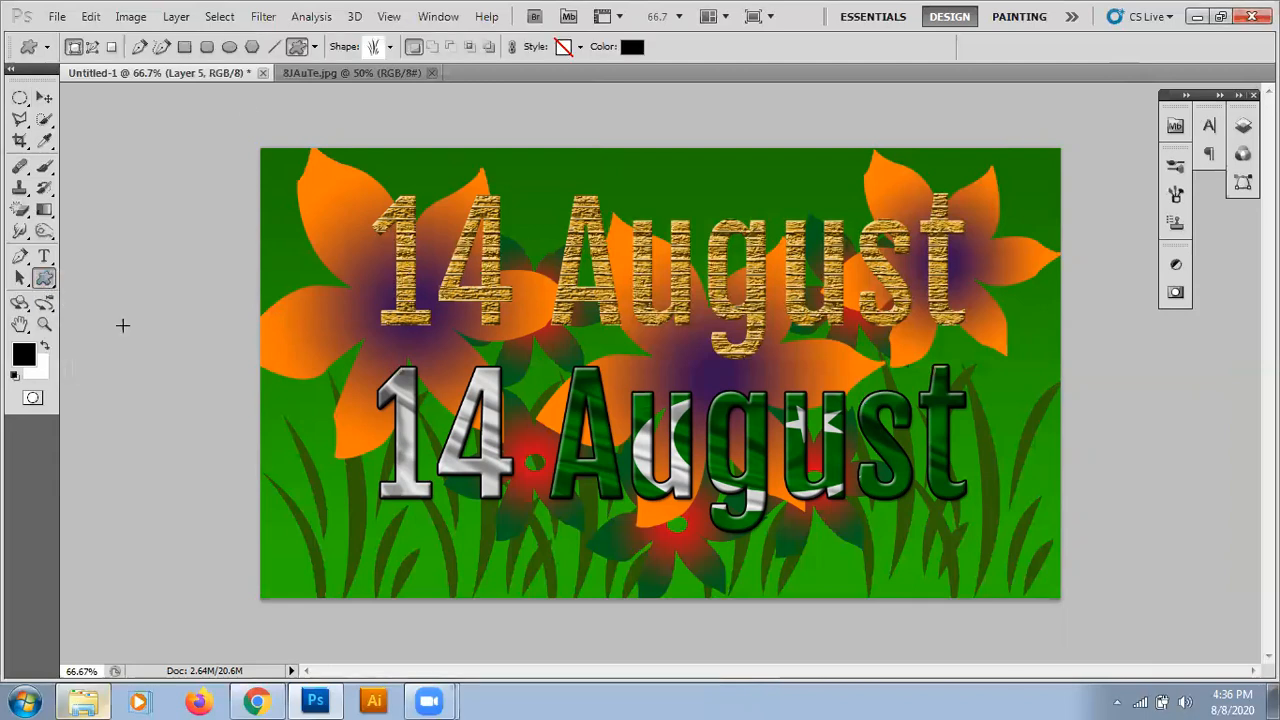
left_click(390, 47)
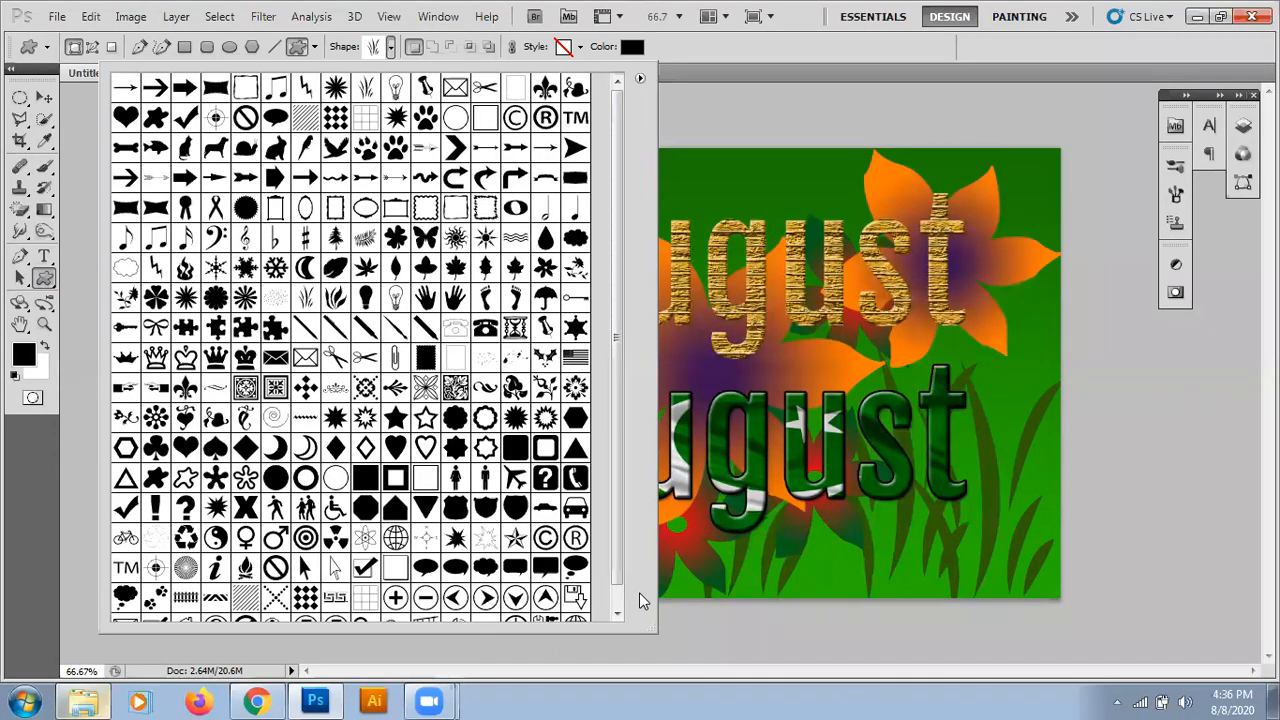
left_click(815, 178)
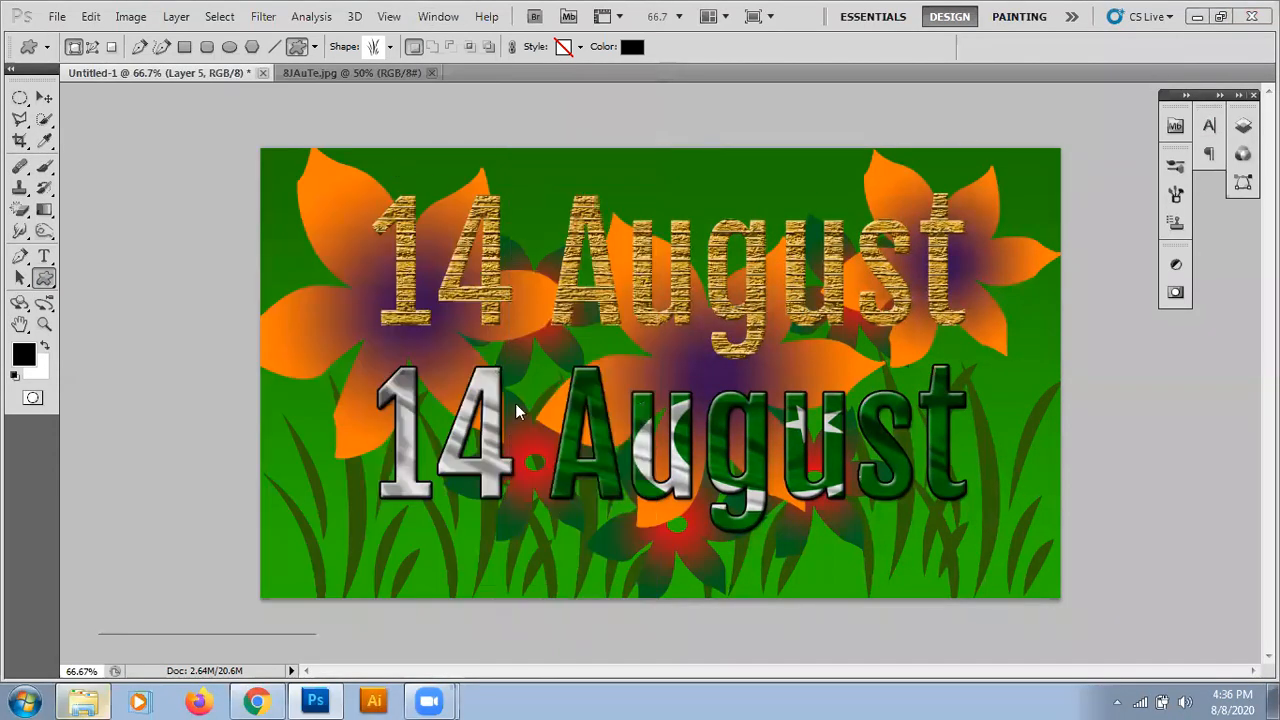